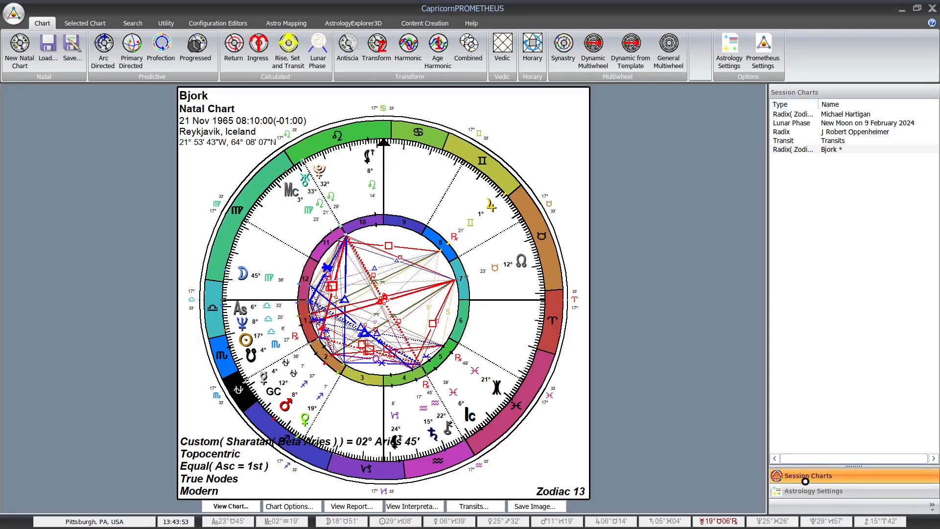
# Step: Add the Bjork natal chart to the list of retained charts
pyautogui.rightClick(833, 149)
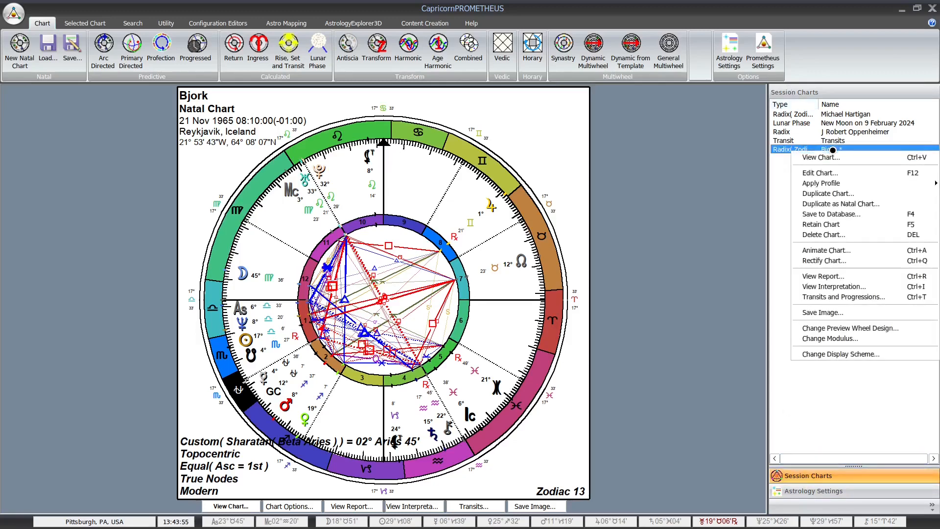
pyautogui.click(823, 227)
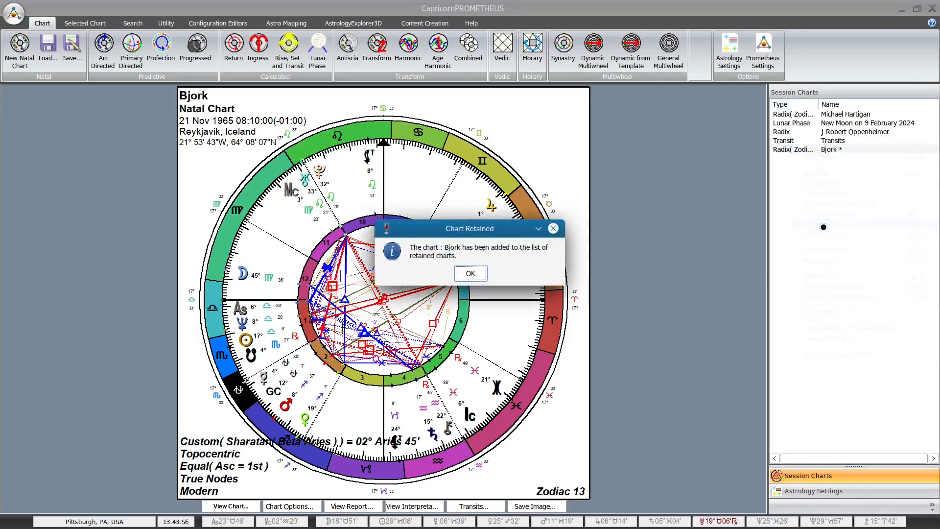
pyautogui.click(470, 273)
pyautogui.click(830, 151)
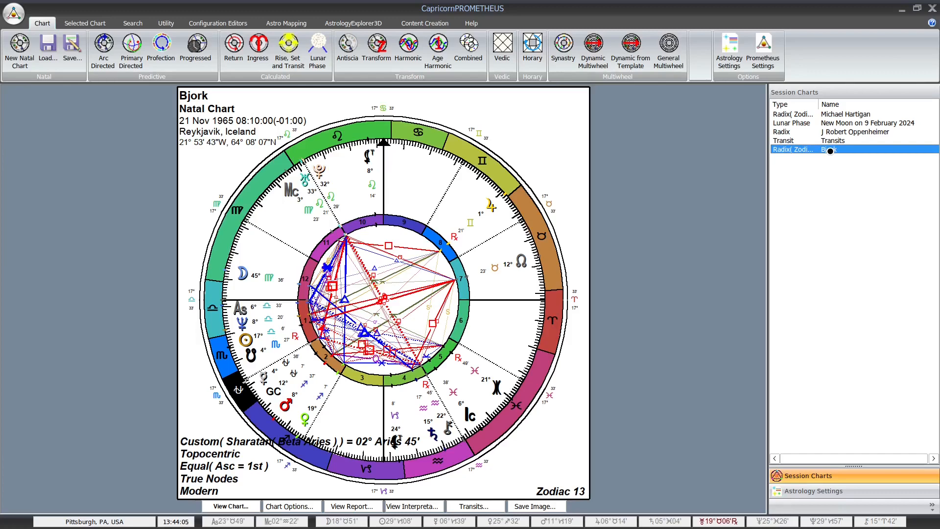
pyautogui.rightClick(830, 151)
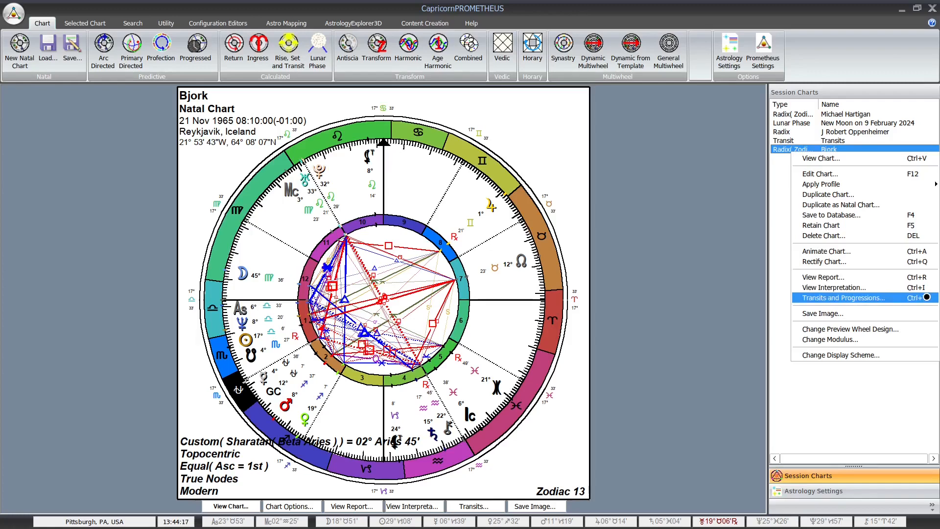
pyautogui.click(733, 165)
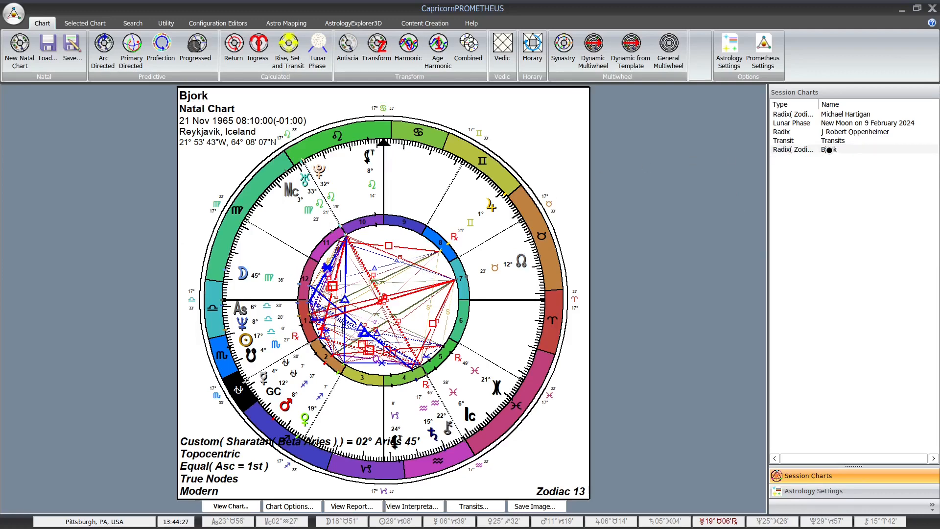
# Step: Create a TriWheel dynamic multiwheel for Bjork from a template, with radix, progressed and transiting charts set to the current date and time
pyautogui.click(630, 53)
pyautogui.click(636, 68)
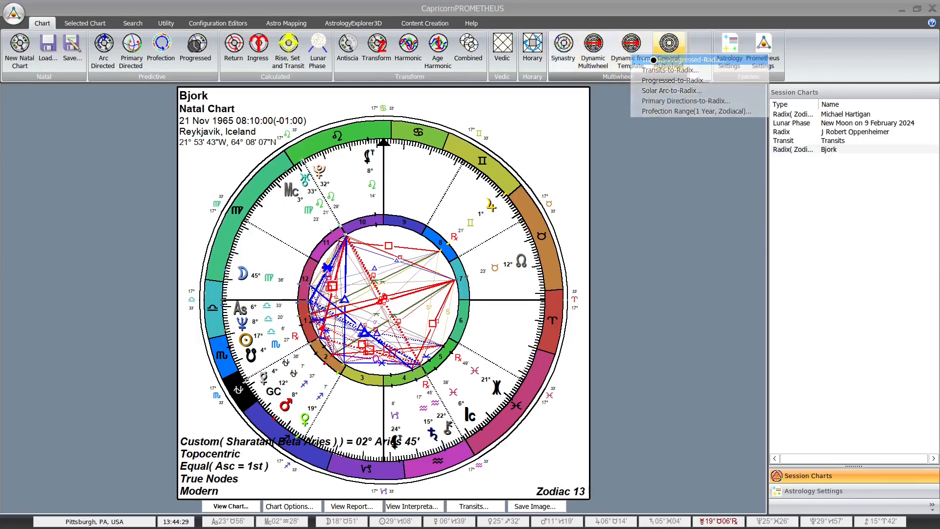
pyautogui.click(560, 244)
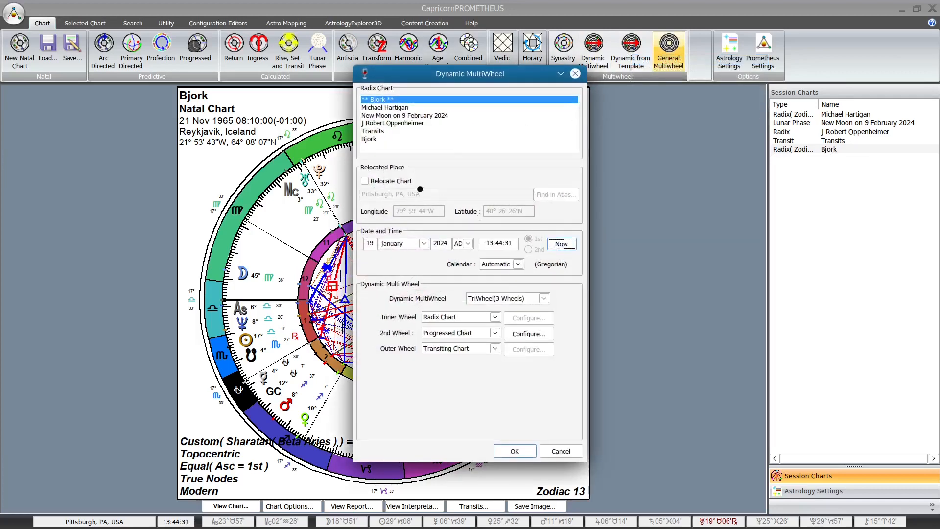
pyautogui.click(515, 451)
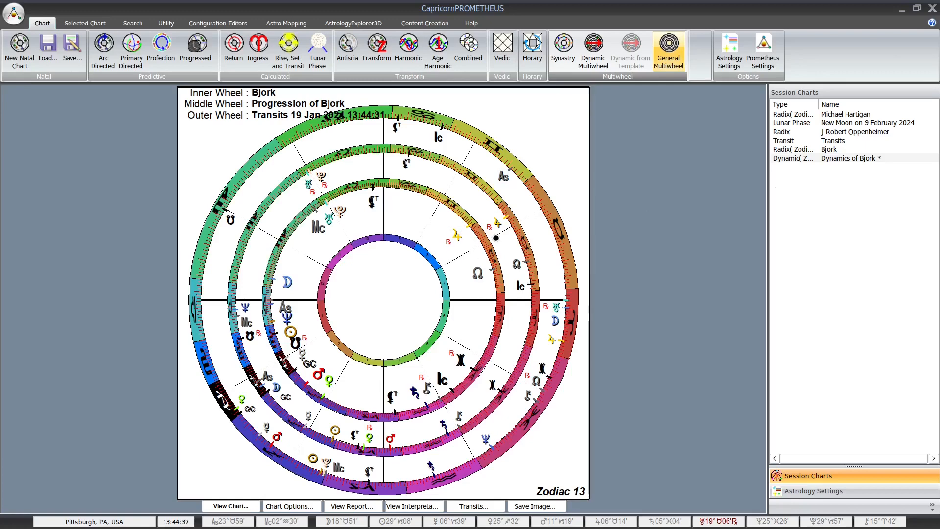
# Step: Delete the Dynamics of Bjork multiwheel from the session charts
pyautogui.click(842, 159)
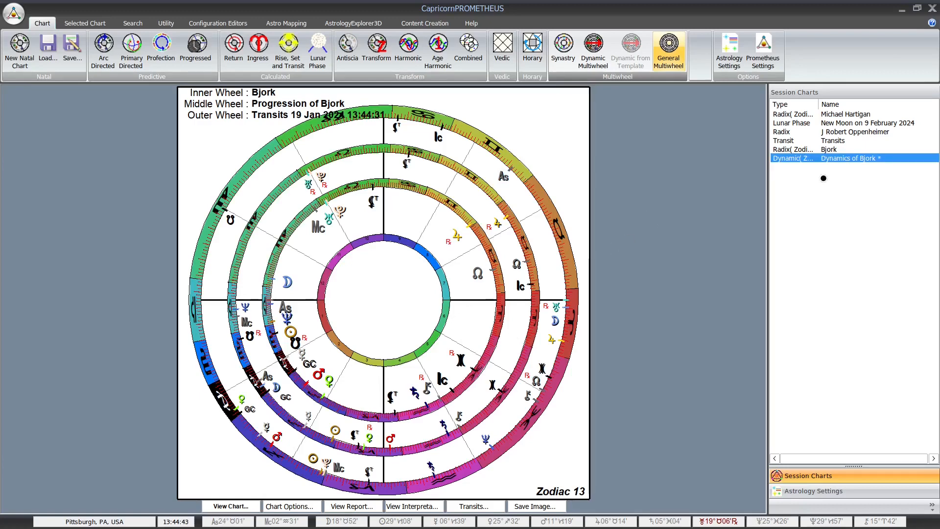
pyautogui.rightClick(827, 160)
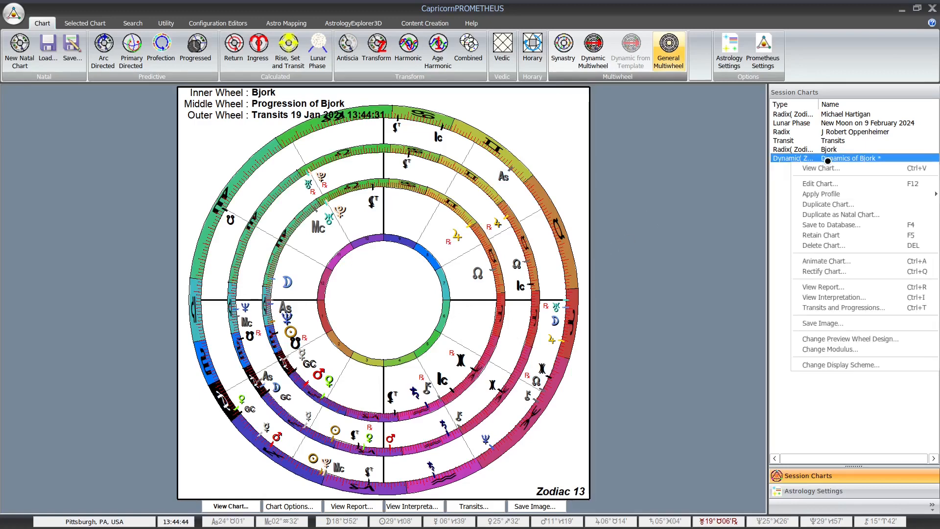
pyautogui.click(817, 245)
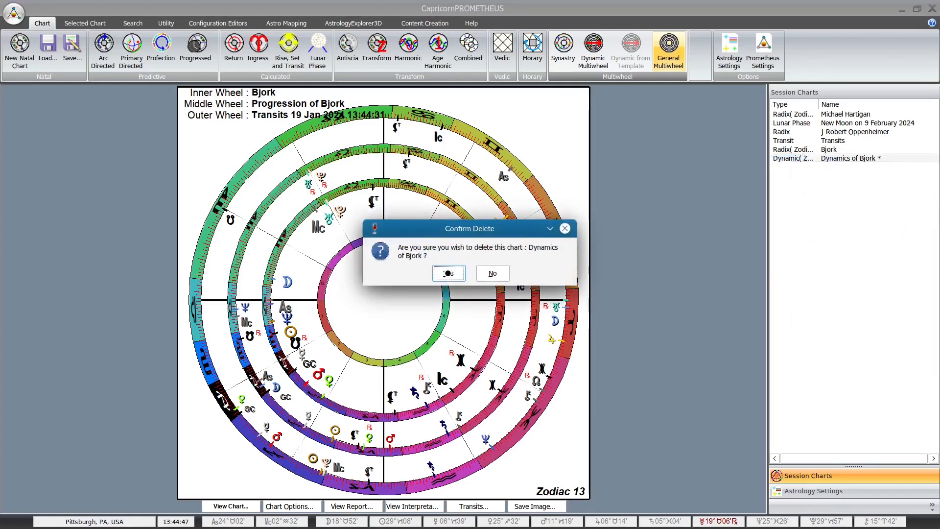
pyautogui.click(444, 272)
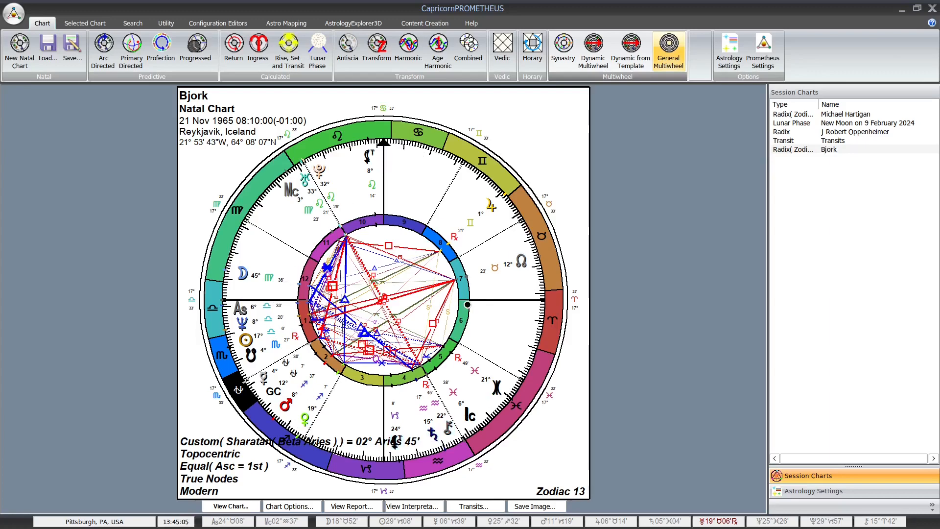
# Step: Open the Transit and Progression Search for the Bjork natal chart
pyautogui.click(827, 149)
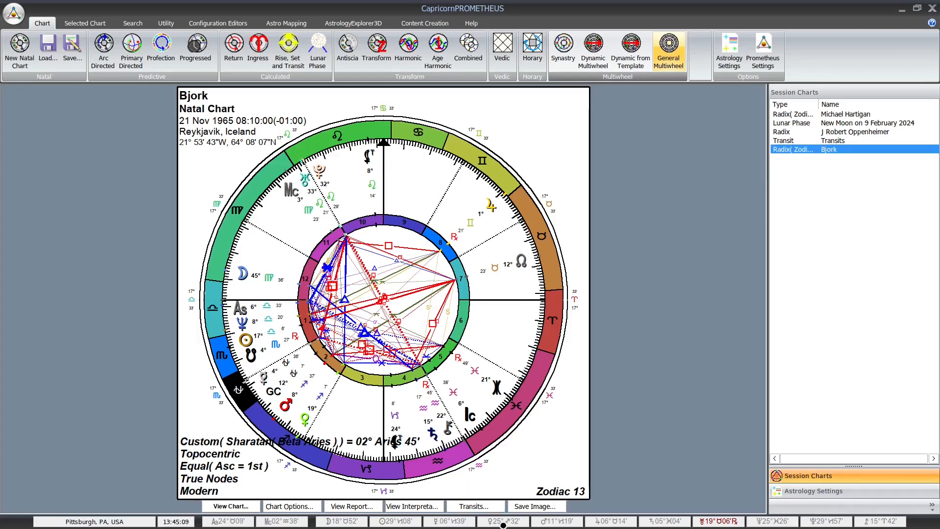
pyautogui.click(478, 505)
pyautogui.rightClick(827, 151)
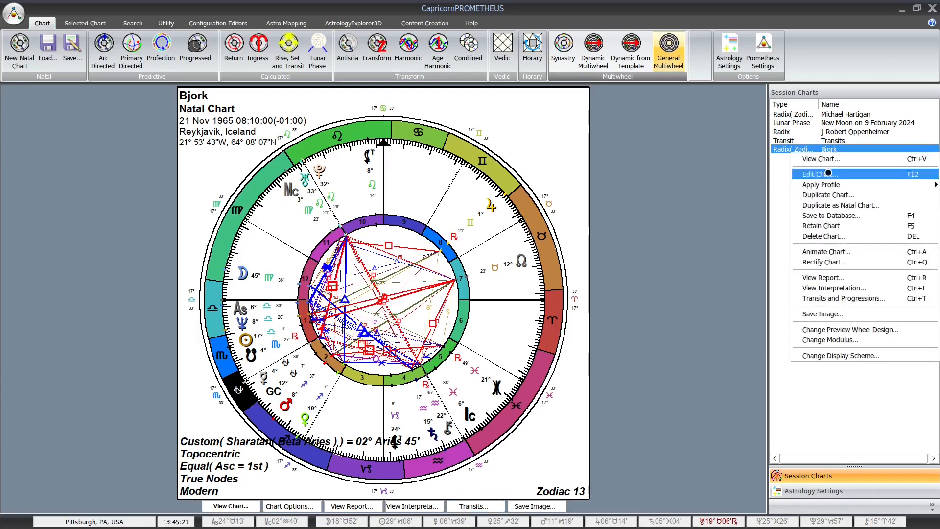
pyautogui.click(830, 298)
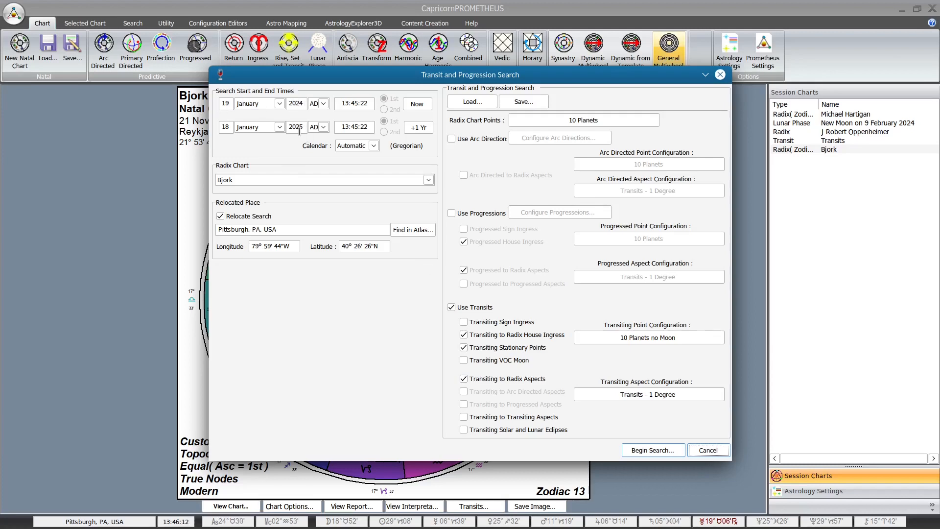
# Step: Review the charts available as the radix chart for the search, keeping Bjork selected
pyautogui.moveTo(304, 127); pyautogui.dragTo(299, 127)
pyautogui.write('6')
pyautogui.click(229, 180)
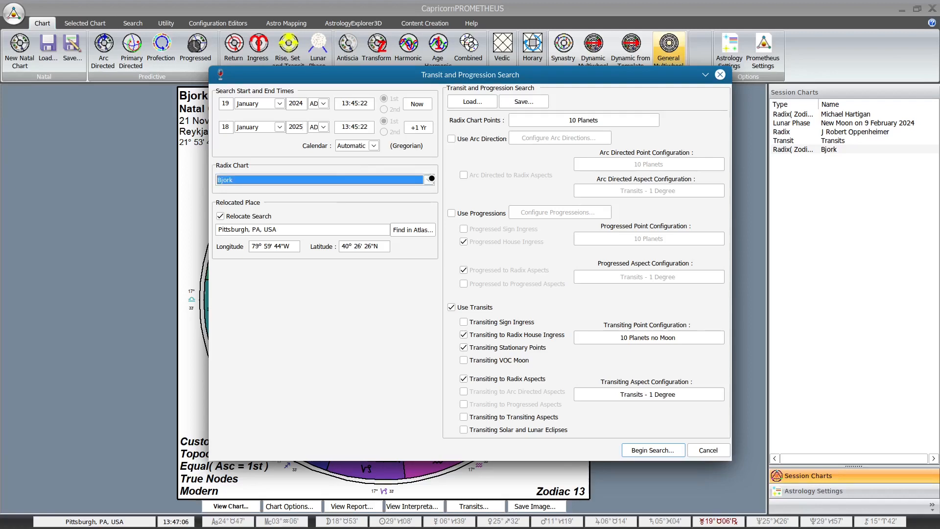
pyautogui.click(235, 183)
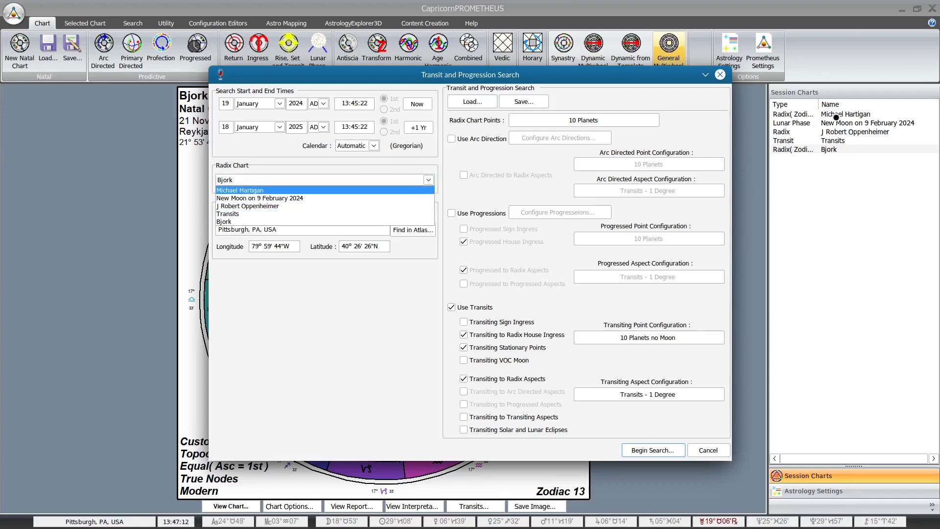
pyautogui.click(292, 180)
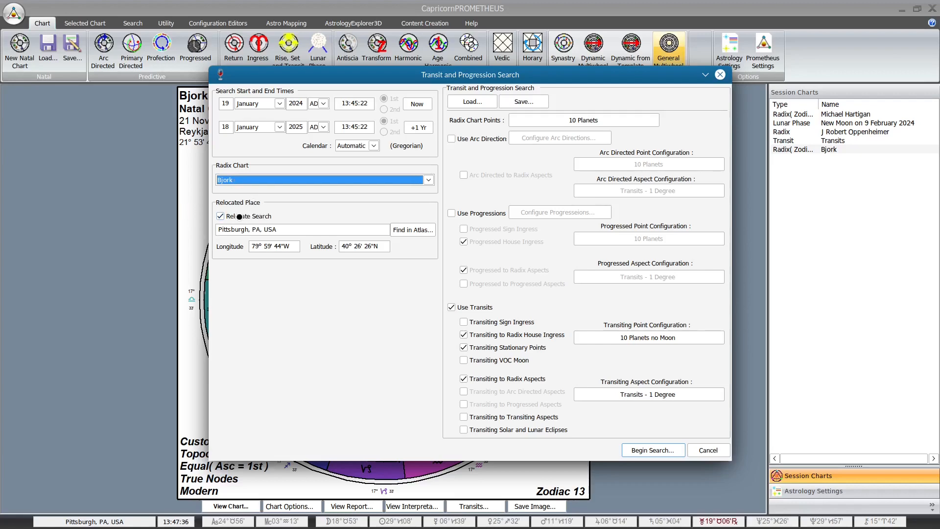
# Step: Relocate the search to Hoboken, NJ, USA using the Global Atlas
pyautogui.click(406, 230)
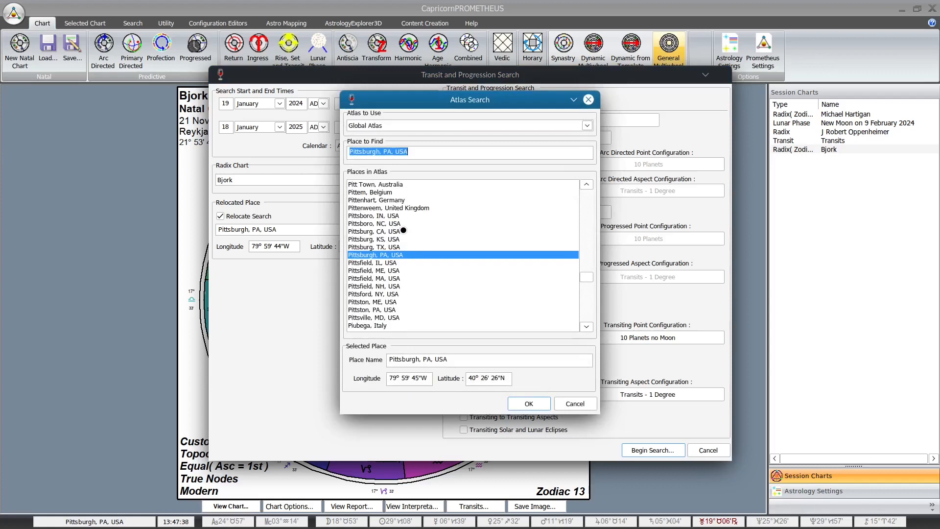
pyautogui.write('hoboken')
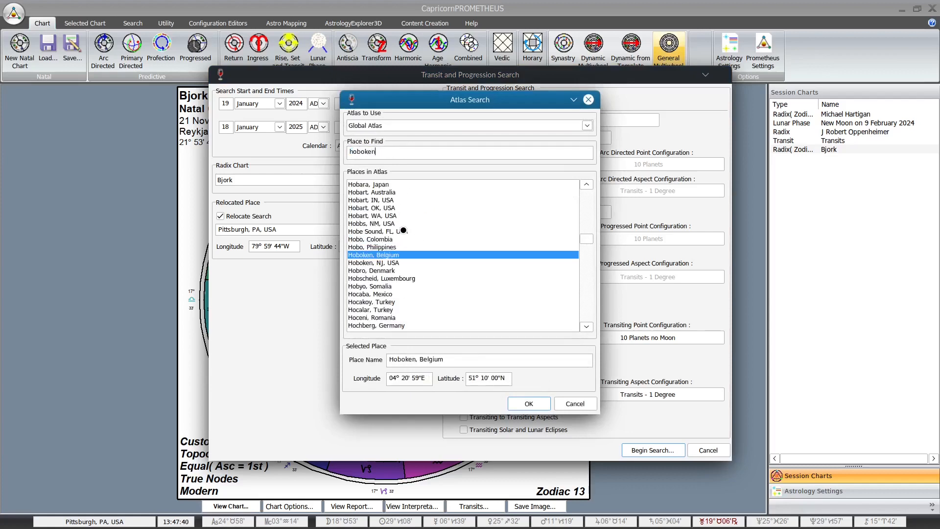
pyautogui.click(385, 263)
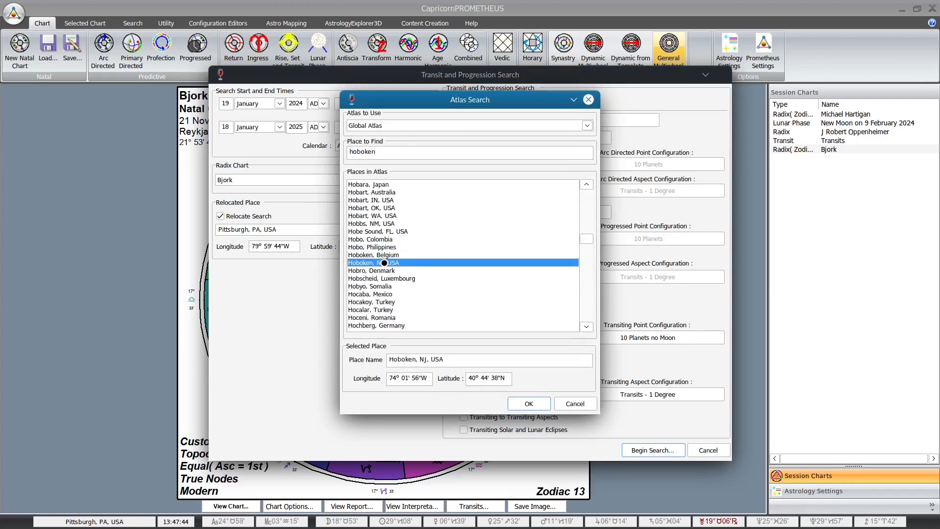
pyautogui.click(528, 403)
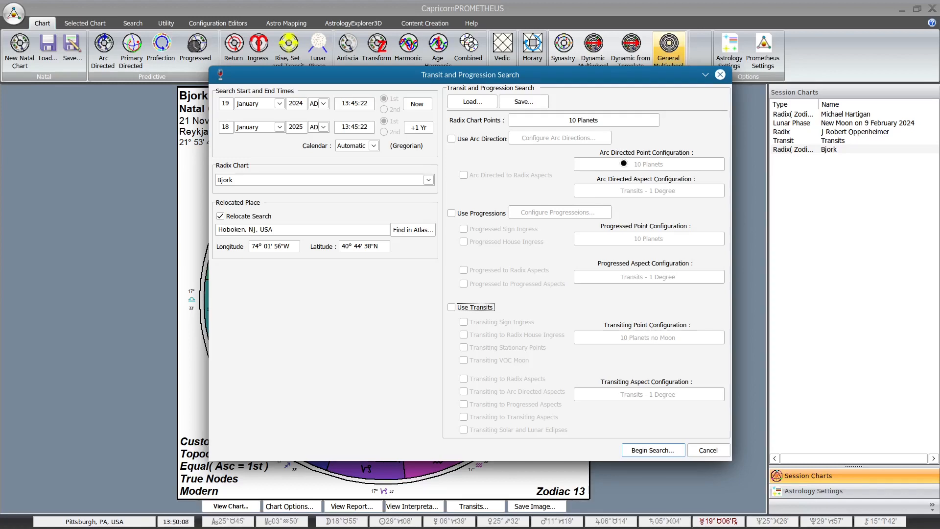
# Step: Use the first listed session chart as the radix chart and relocate the search to Pittsburgh, PA, USA
pyautogui.click(229, 179)
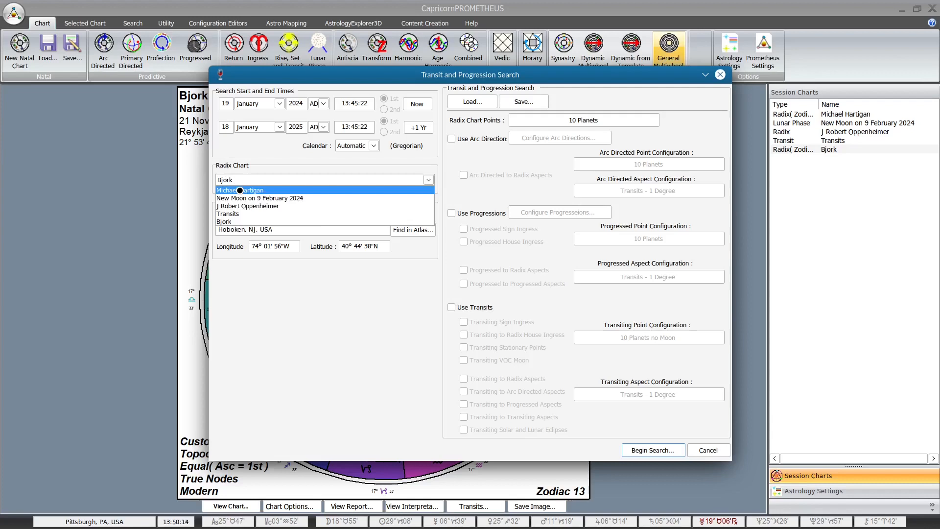
pyautogui.click(240, 190)
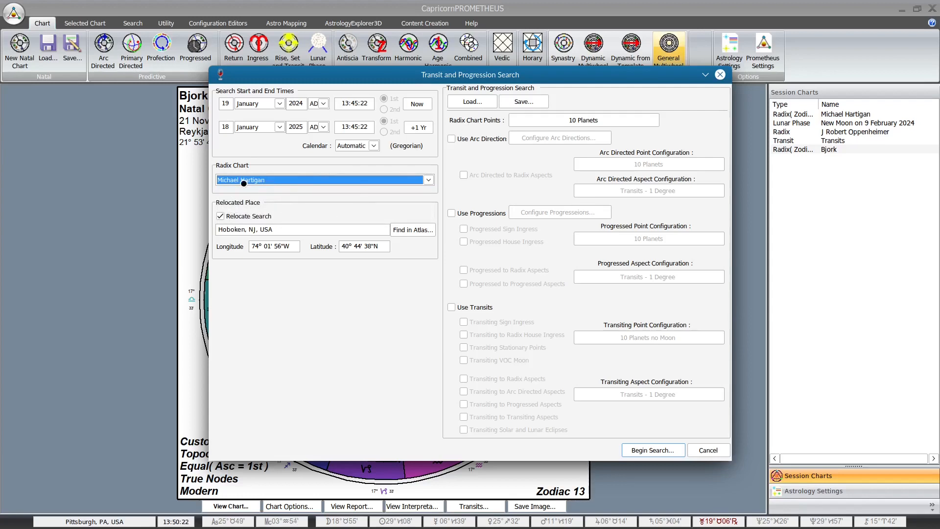
pyautogui.click(411, 230)
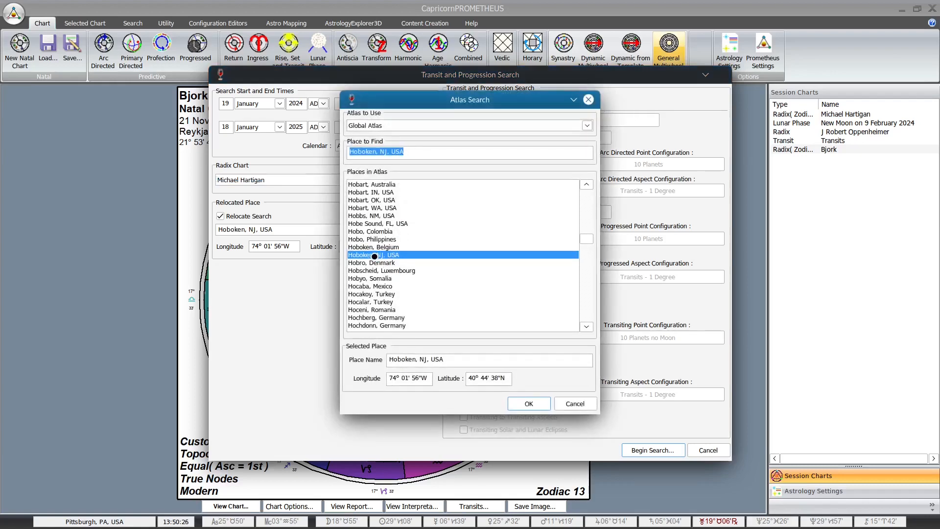
pyautogui.write('pittsb')
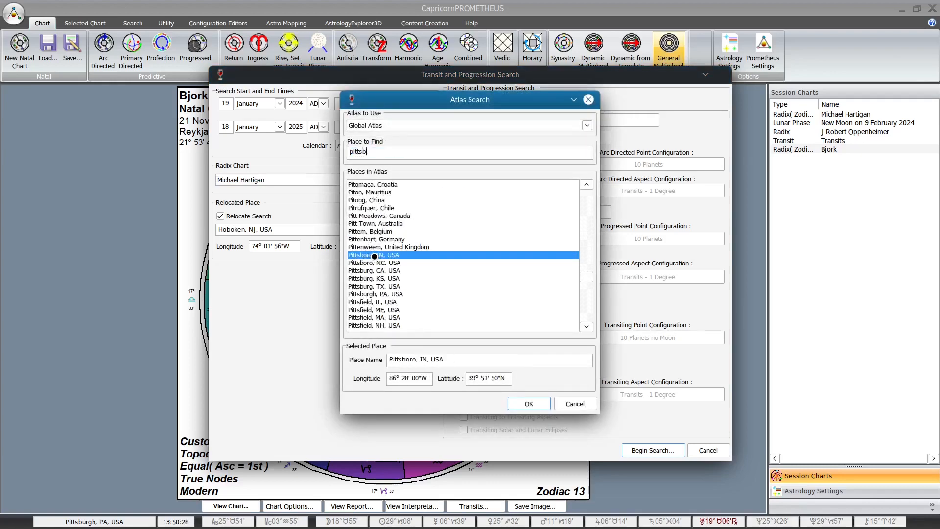
pyautogui.scroll(-2, 374, 256)
pyautogui.doubleClick(375, 255)
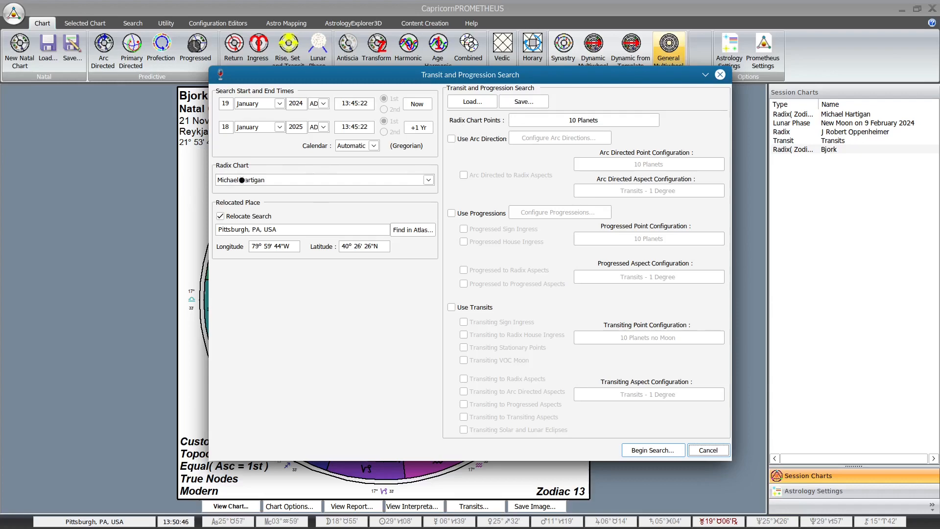
pyautogui.moveTo(270, 75); pyautogui.dragTo(192, 74)
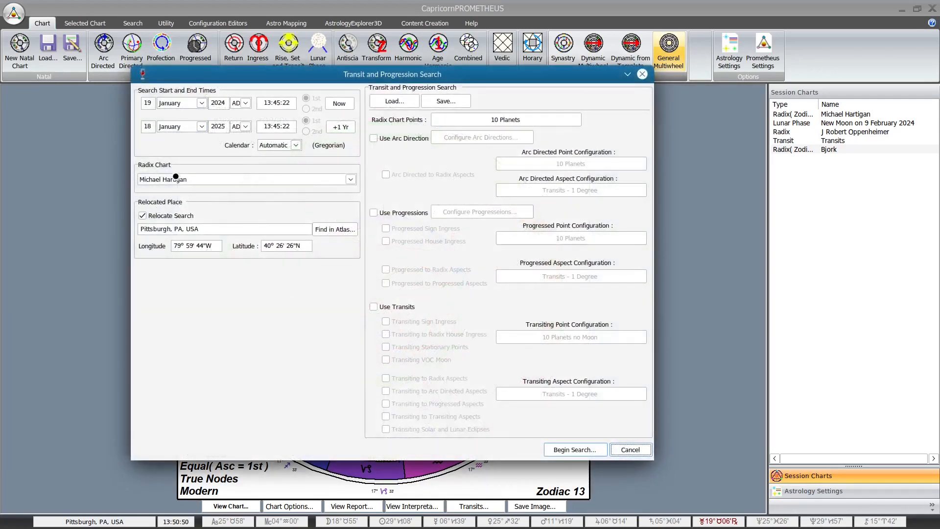
pyautogui.press('BackSpace')
pyautogui.press('BackSpace')
pyautogui.write('an')
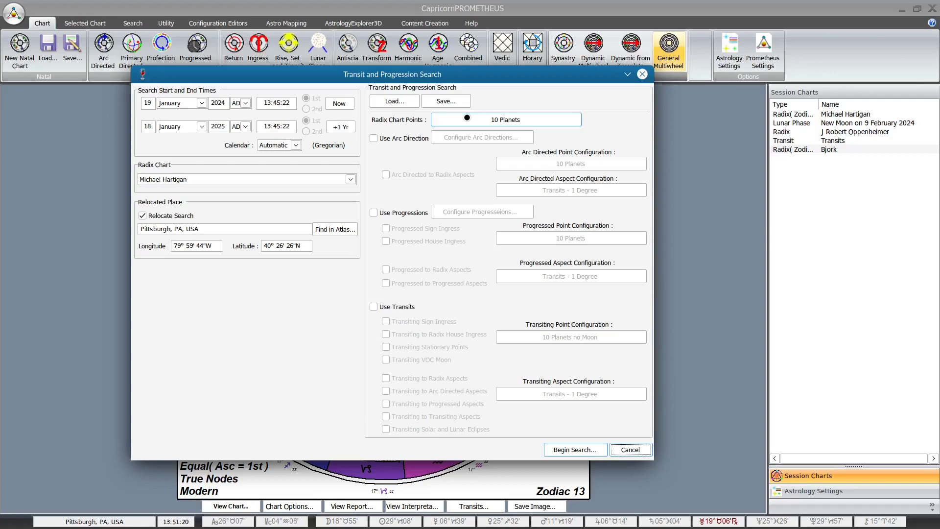
# Step: Browse the saved point configurations available for the radix chart points, including Moon Only
pyautogui.click(467, 118)
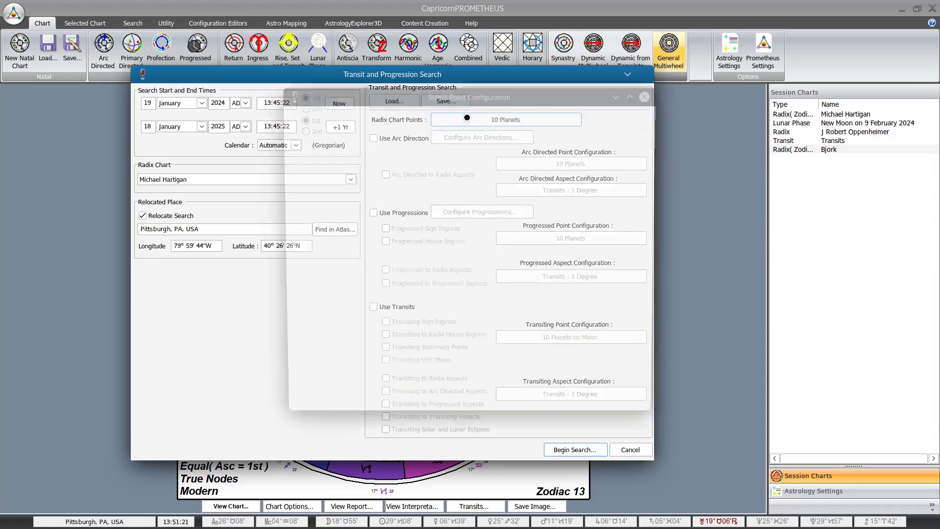
pyautogui.scroll(-20, 355, 249)
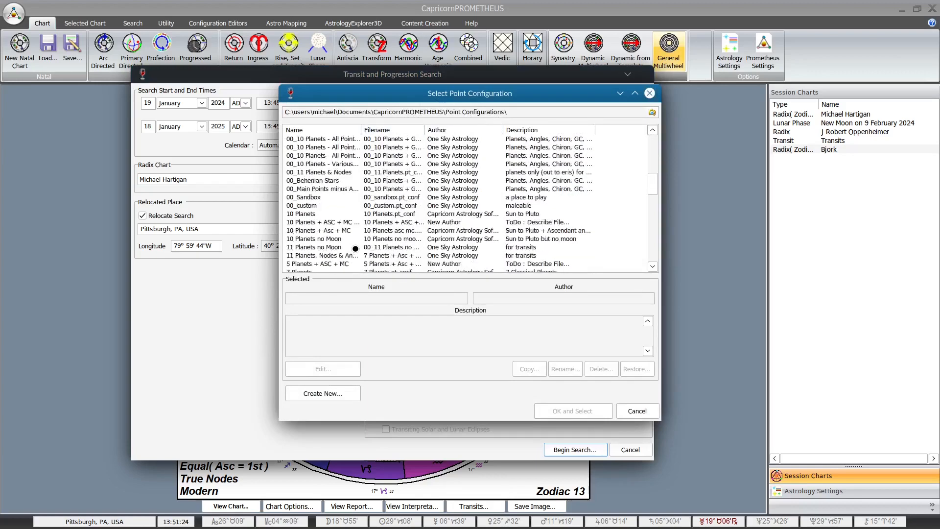
pyautogui.scroll(-1, 355, 248)
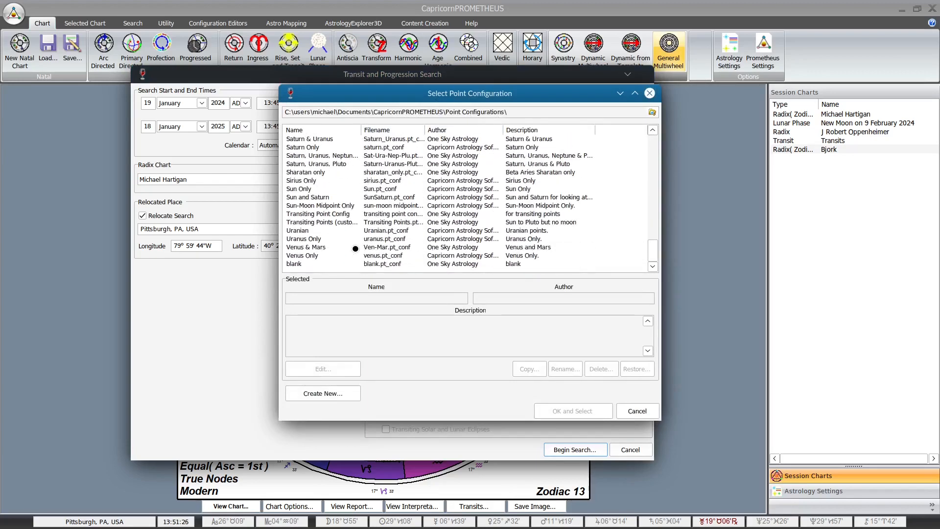
pyautogui.scroll(7, 355, 248)
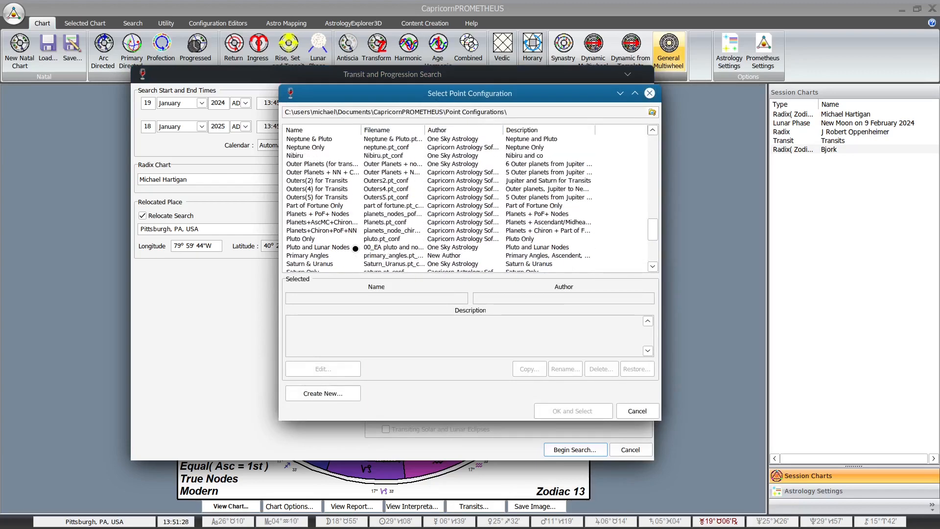
pyautogui.scroll(2, 355, 248)
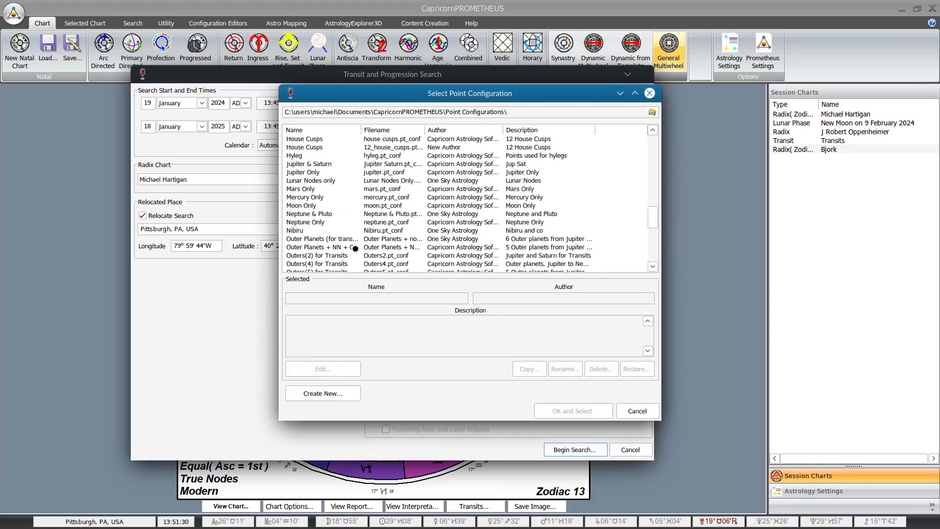
pyautogui.click(304, 207)
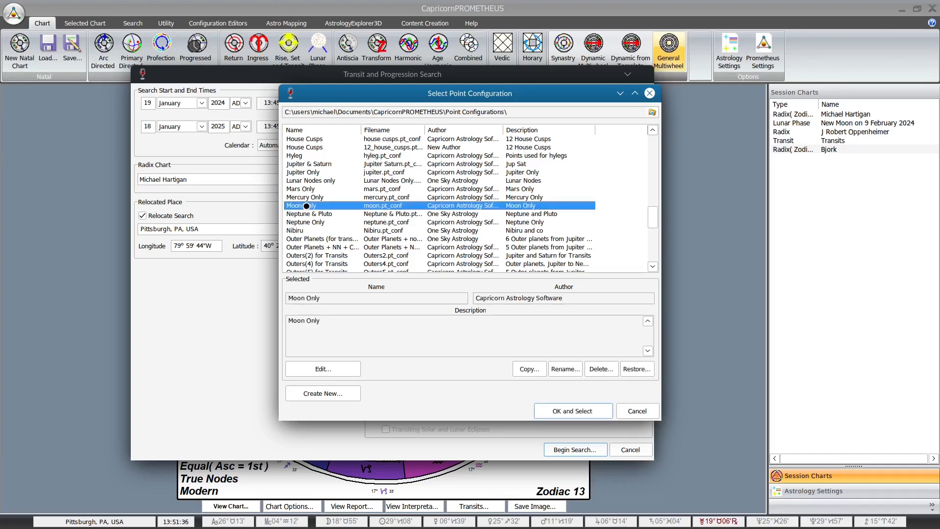
pyautogui.scroll(3, 360, 215)
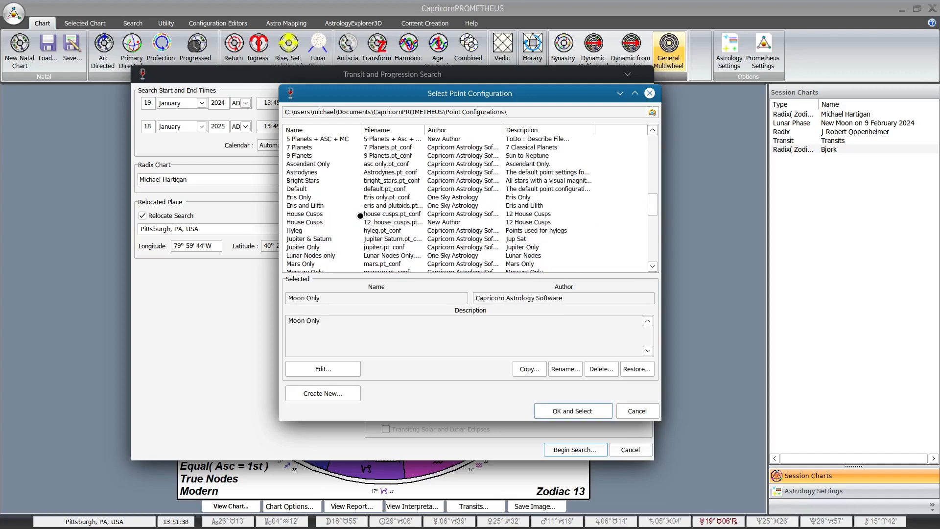
pyautogui.scroll(3, 361, 215)
pyautogui.scroll(-6, 360, 215)
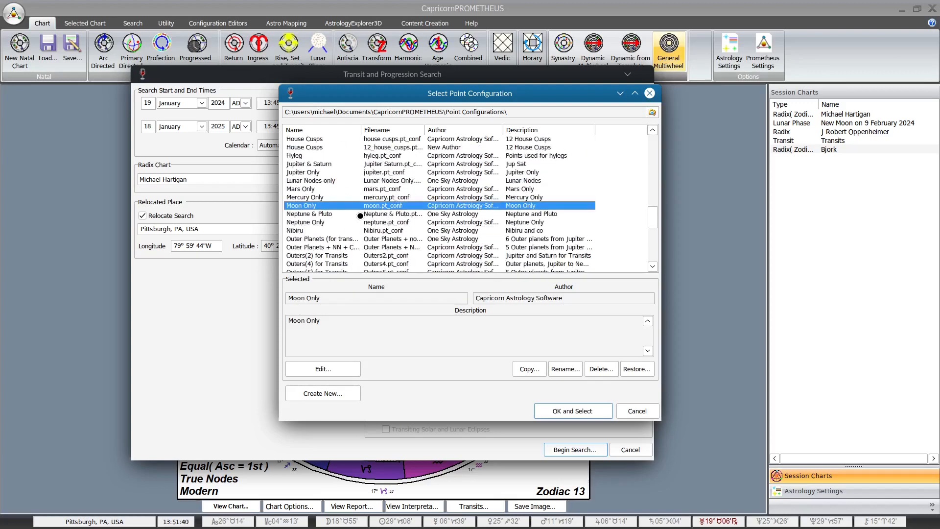
pyautogui.scroll(2, 338, 177)
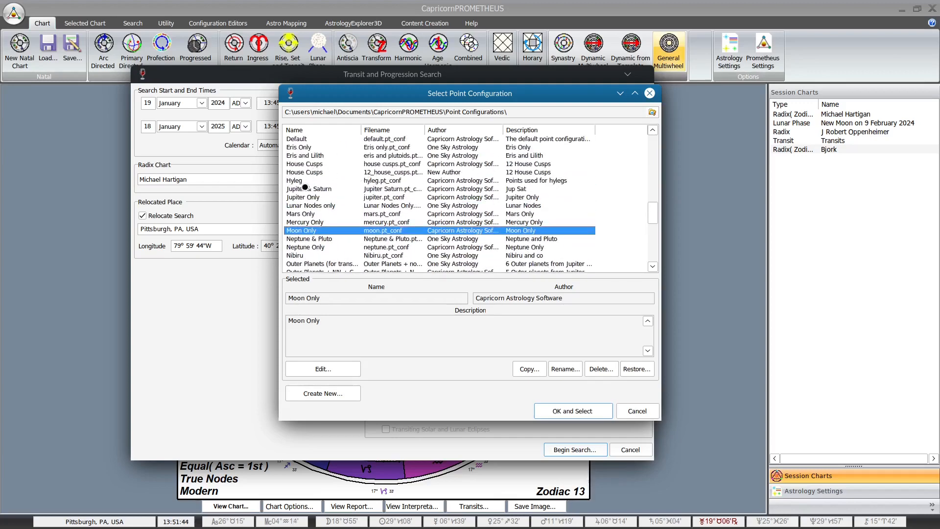
# Step: Copy the 5 Planets + ASC + MC point configuration to a new file named Inner Planets.pt_conf
pyautogui.scroll(3, 355, 205)
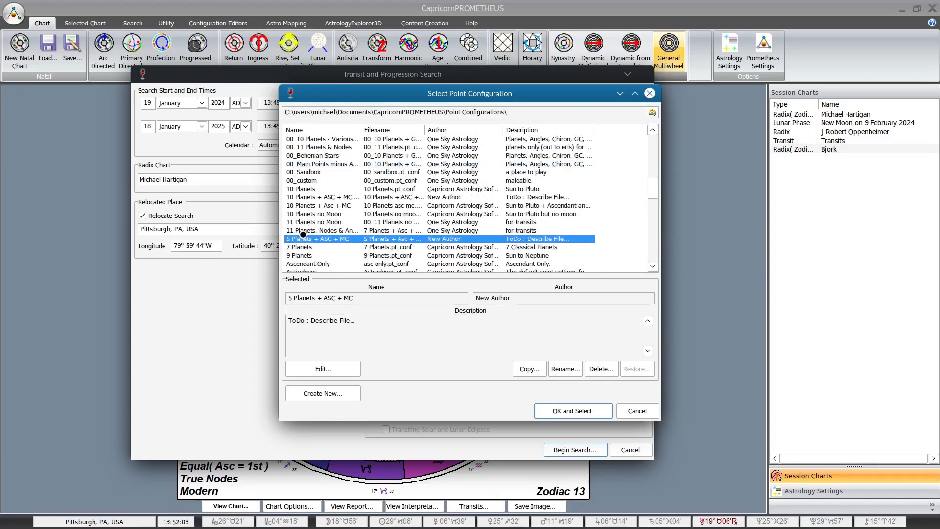
pyautogui.scroll(-2, 303, 235)
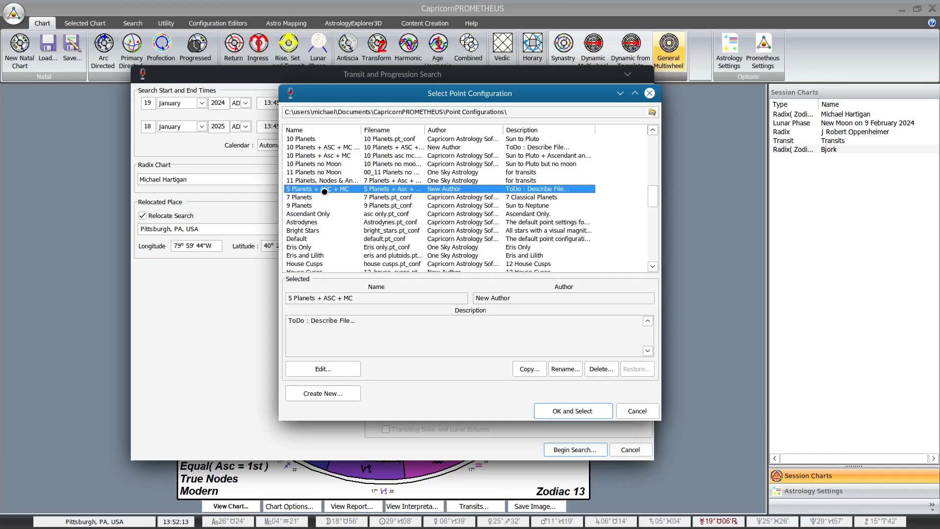
pyautogui.click(533, 368)
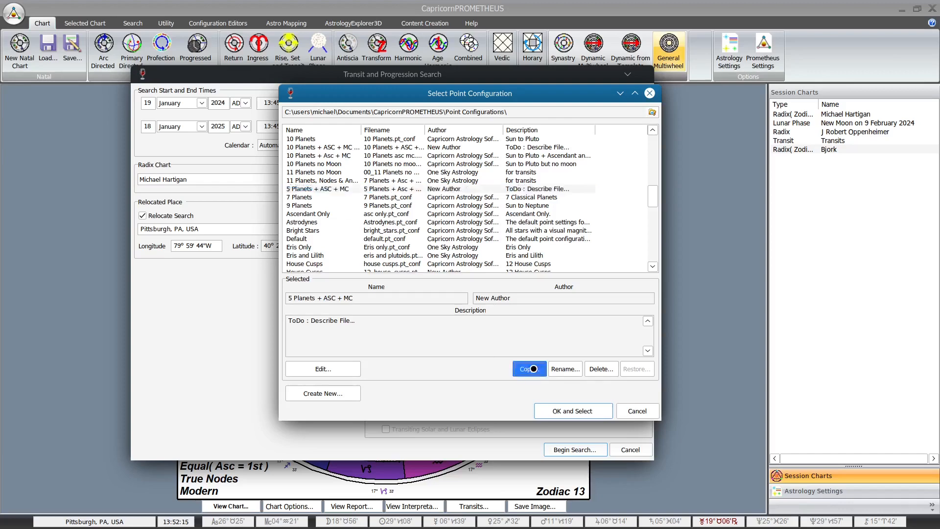
pyautogui.doubleClick(436, 385)
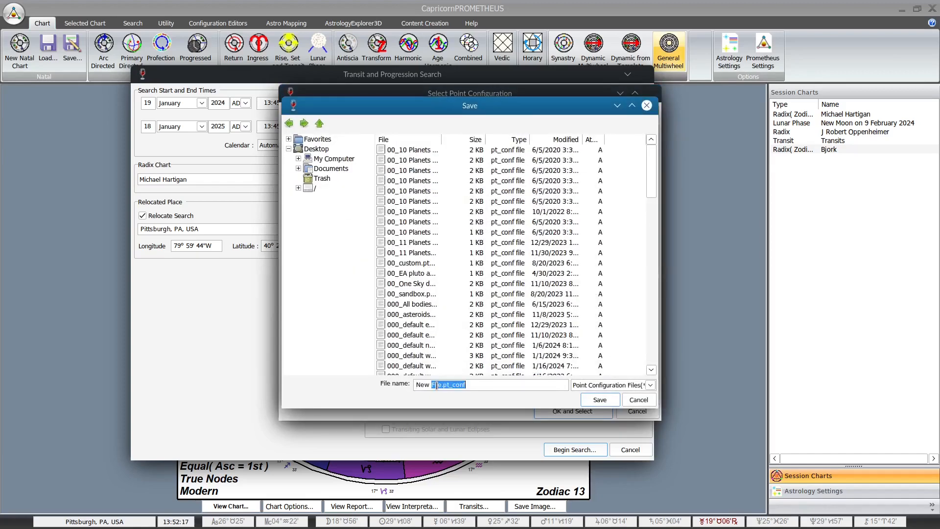
pyautogui.moveTo(416, 385); pyautogui.dragTo(440, 385)
pyautogui.rightClick(438, 388)
pyautogui.click(439, 385)
pyautogui.moveTo(439, 385); pyautogui.dragTo(402, 388)
pyautogui.write('InnerPlanets')
pyautogui.click(431, 385)
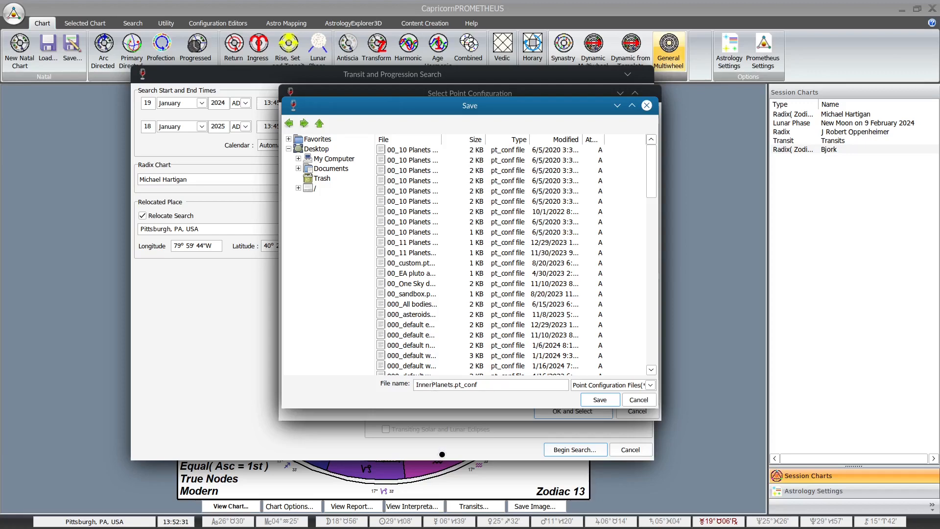
pyautogui.click(606, 399)
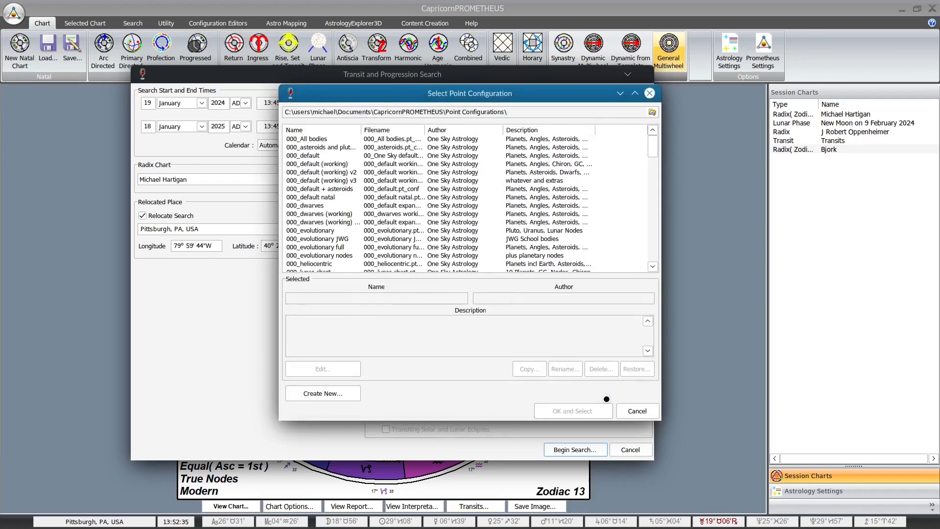
# Step: Sort the point configurations by filename and open the Inner Planets.pt_conf copy for editing
pyautogui.scroll(-7, 387, 252)
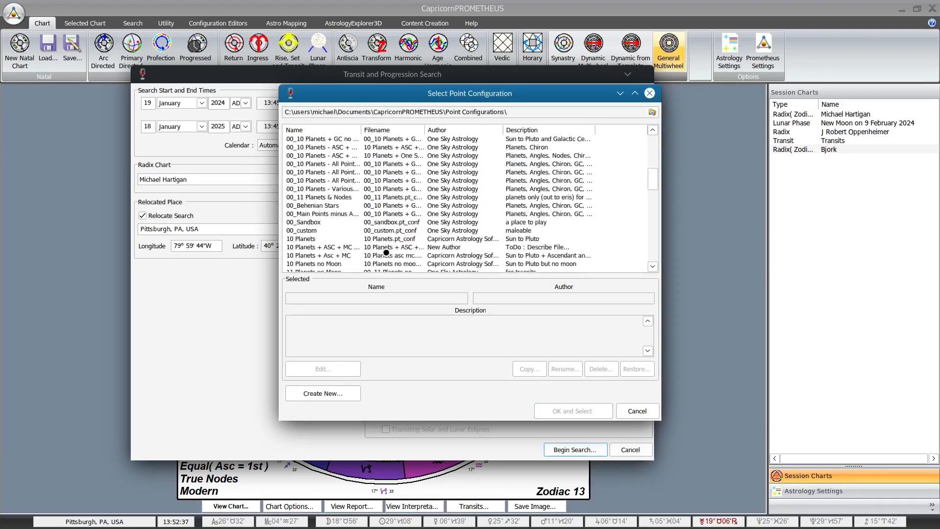
pyautogui.scroll(-3, 386, 252)
pyautogui.scroll(-10, 387, 253)
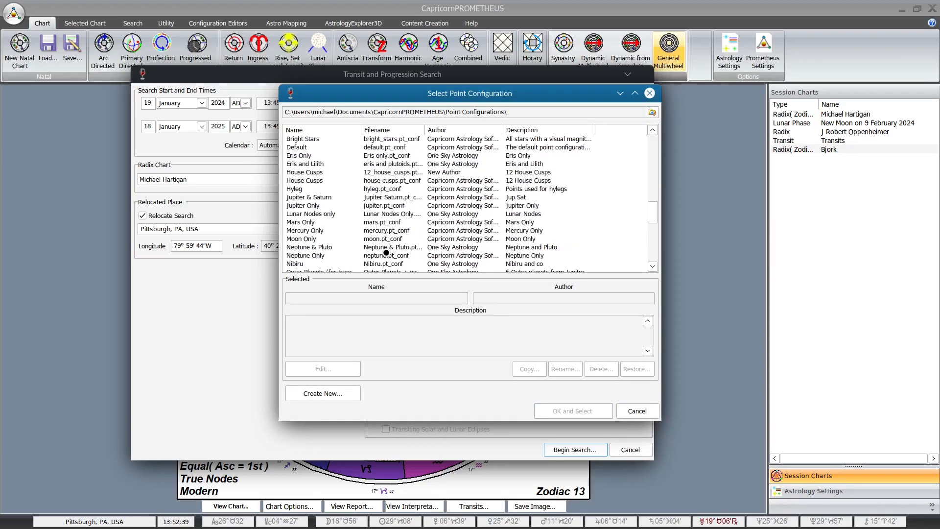
pyautogui.scroll(-4, 387, 253)
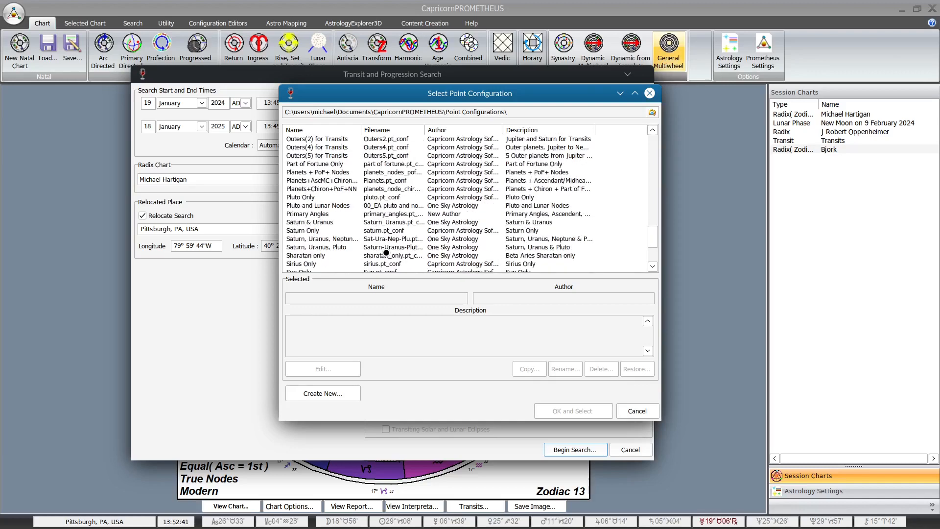
pyautogui.scroll(9, 387, 252)
pyautogui.scroll(4, 386, 254)
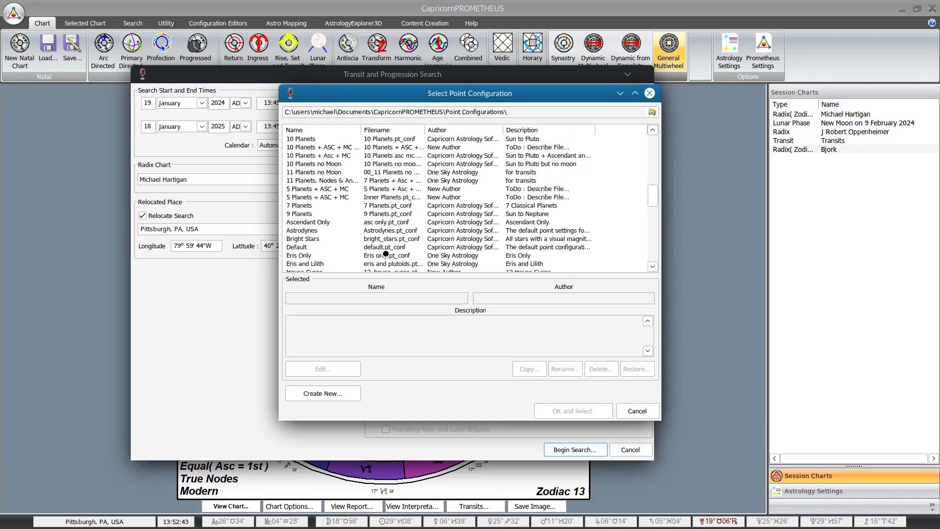
pyautogui.click(304, 188)
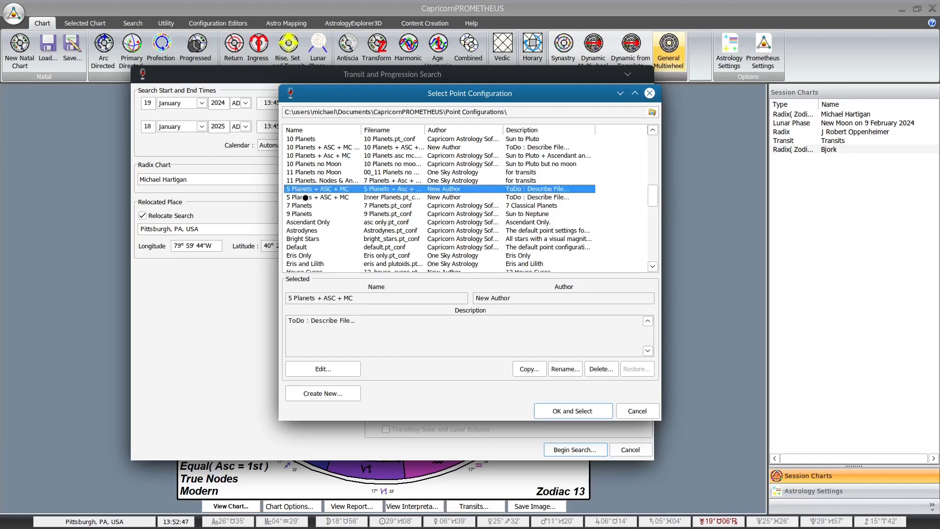
pyautogui.click(305, 198)
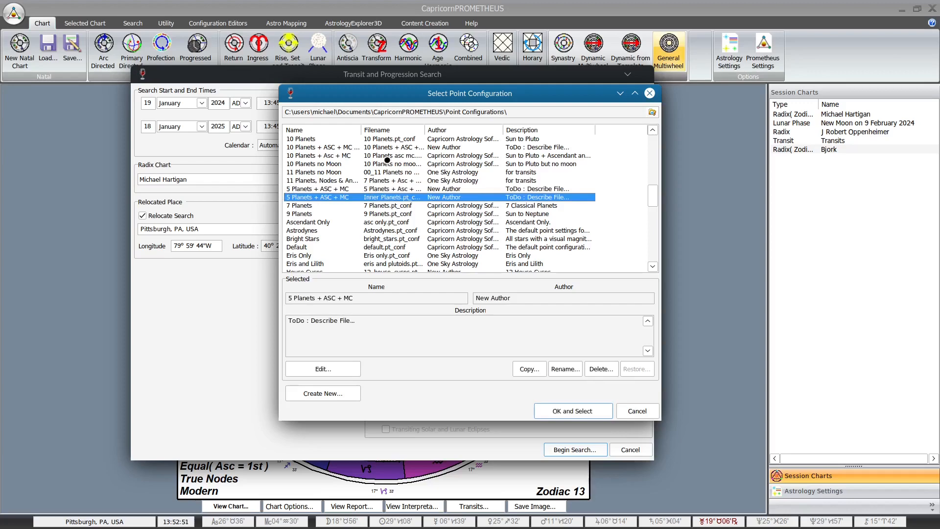
pyautogui.click(381, 131)
pyautogui.scroll(-1, 380, 223)
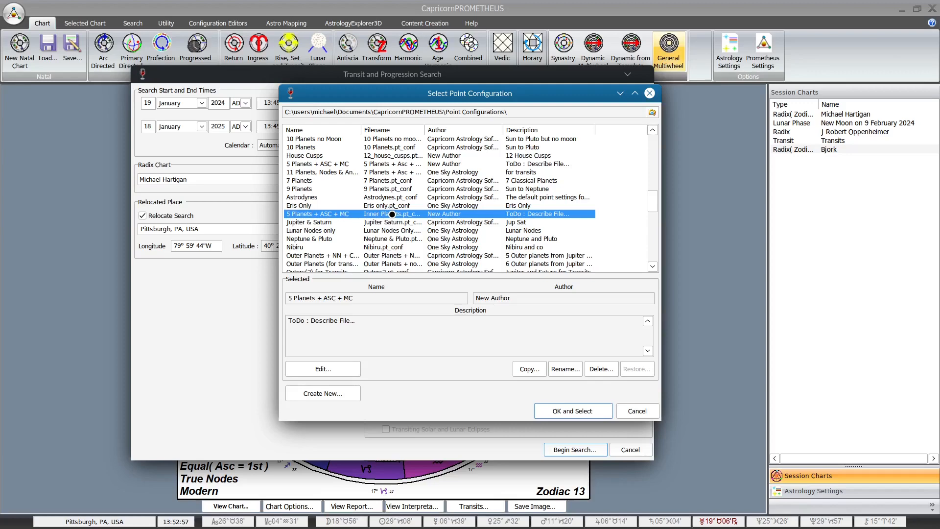
pyautogui.click(321, 369)
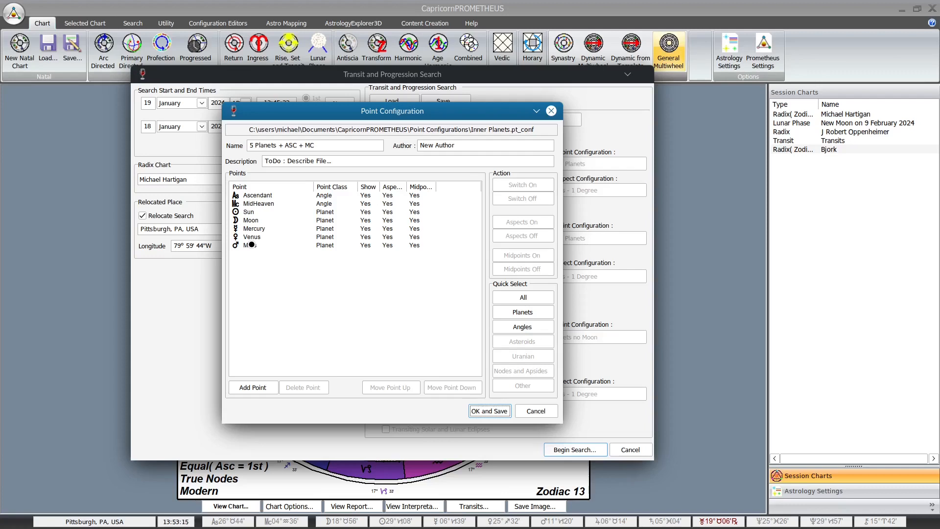
# Step: Delete the Ascendant from the Inner Planets point configuration
pyautogui.click(263, 195)
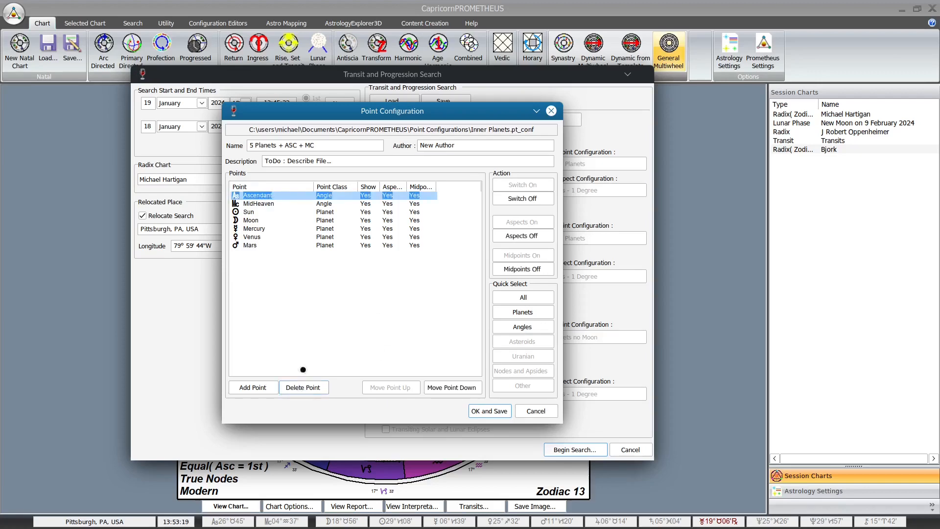
pyautogui.moveTo(343, 108); pyautogui.dragTo(594, 160)
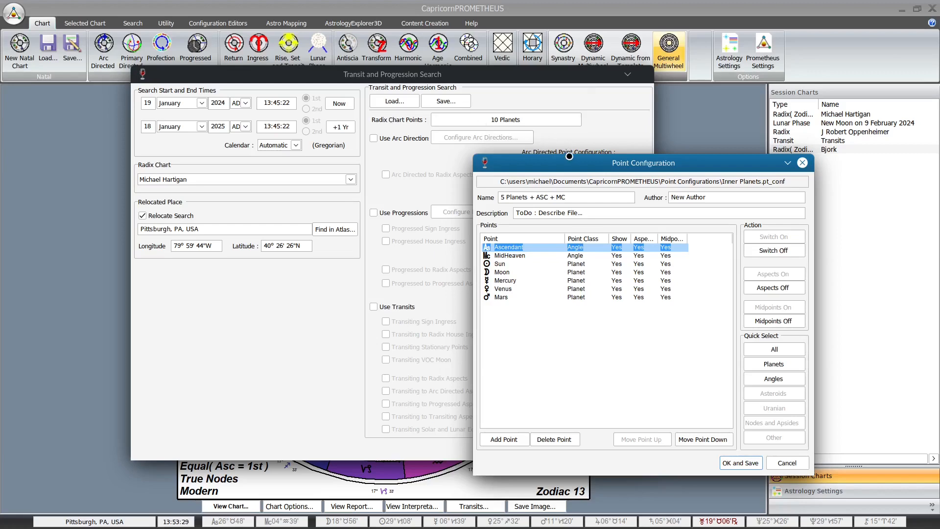
pyautogui.moveTo(567, 162); pyautogui.dragTo(347, 100)
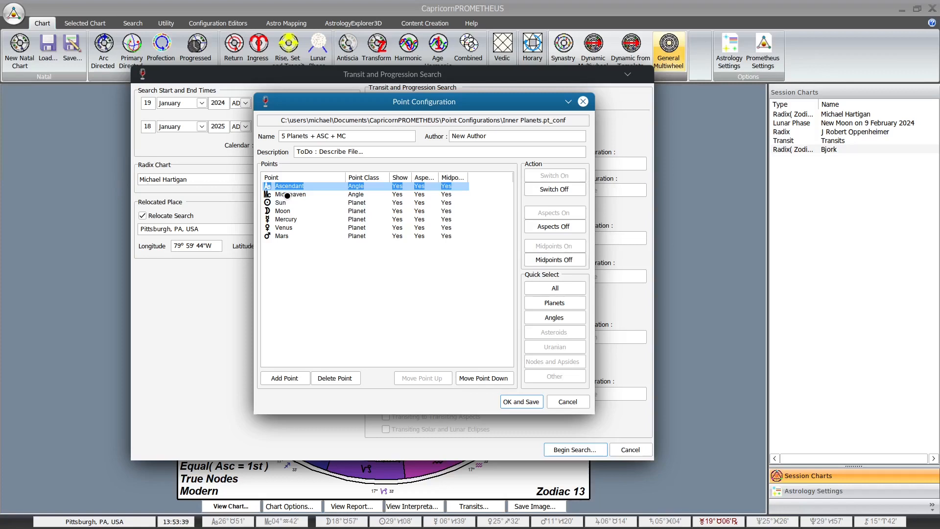
pyautogui.click(342, 379)
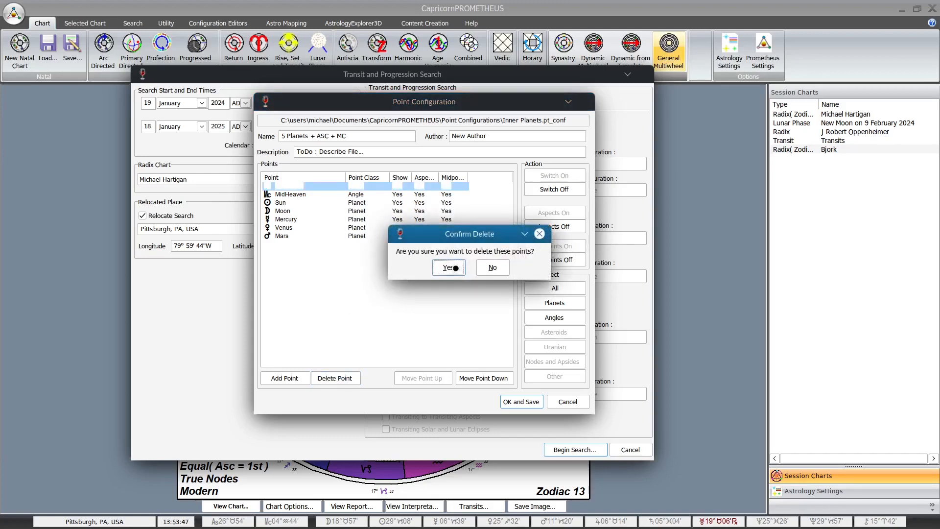
pyautogui.click(450, 267)
pyautogui.click(299, 186)
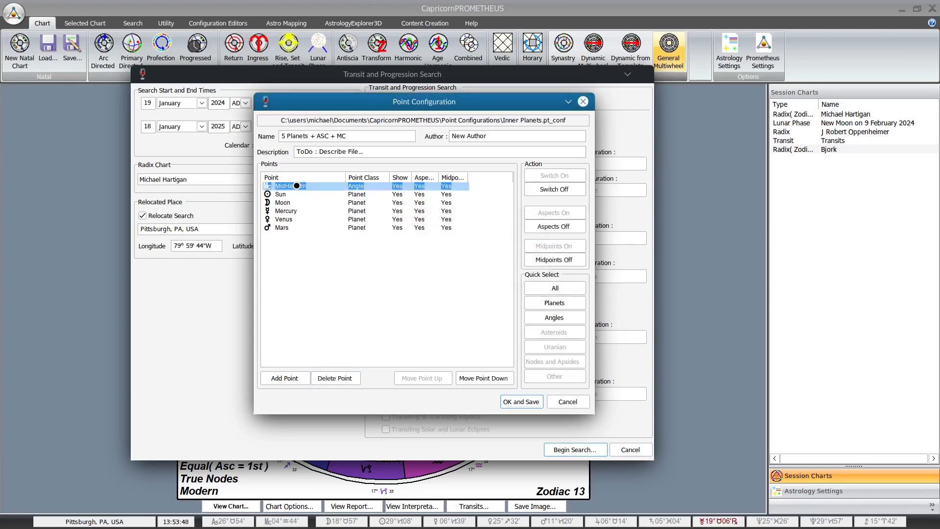
pyautogui.click(333, 378)
pyautogui.click(449, 268)
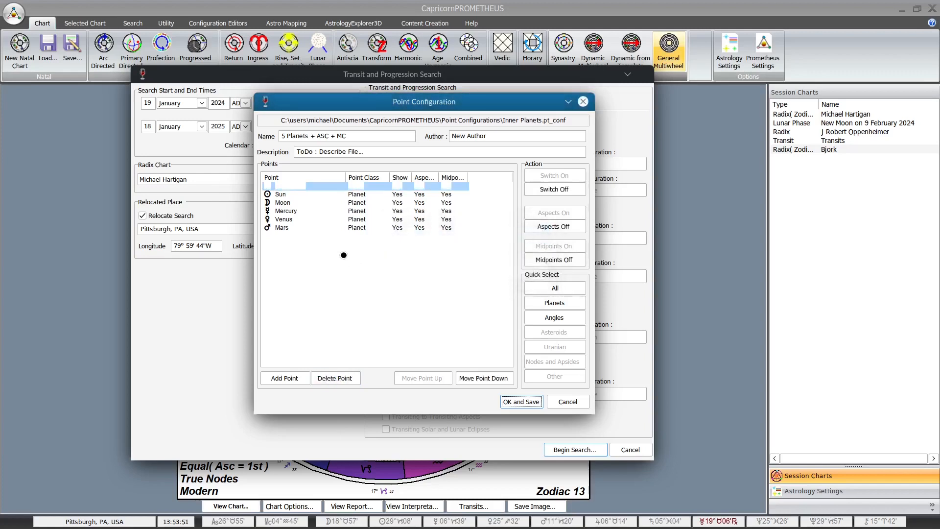
# Step: Switch off the MidHeaven point in the Inner Planets configuration
pyautogui.click(293, 187)
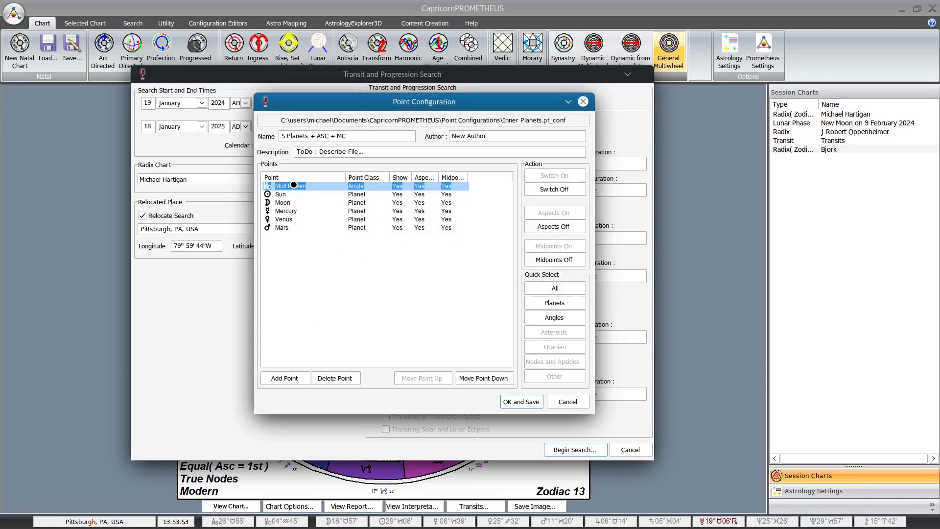
pyautogui.click(545, 190)
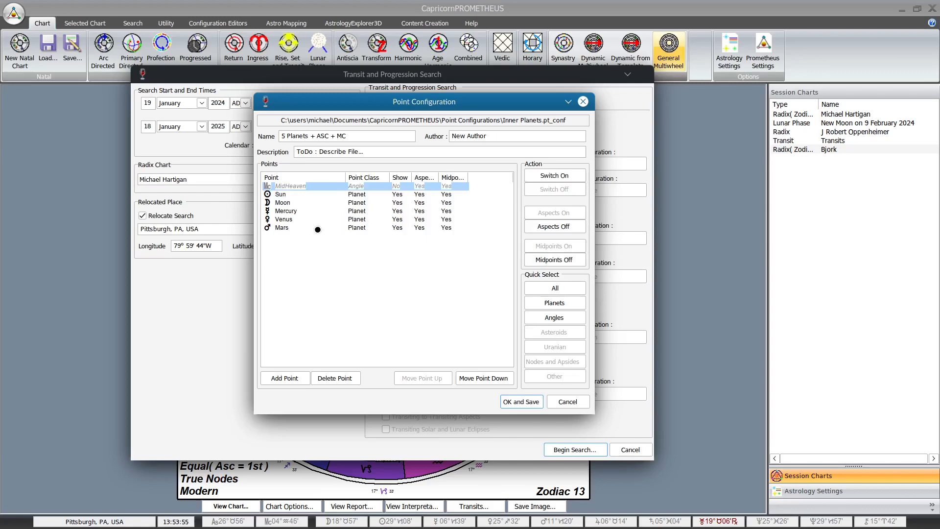
# Step: Add the Ascendant angle back to the Inner Planets point configuration and switch it off
pyautogui.click(294, 376)
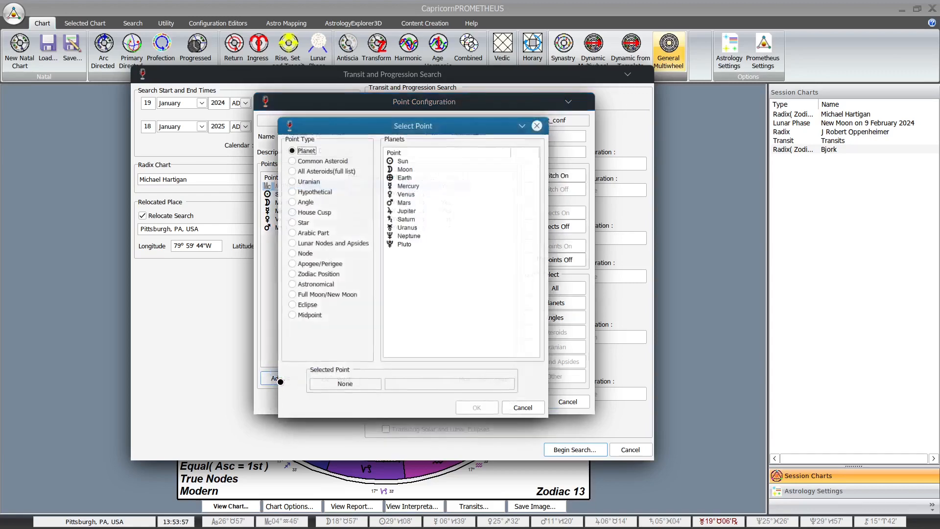
pyautogui.click(296, 203)
pyautogui.doubleClick(391, 162)
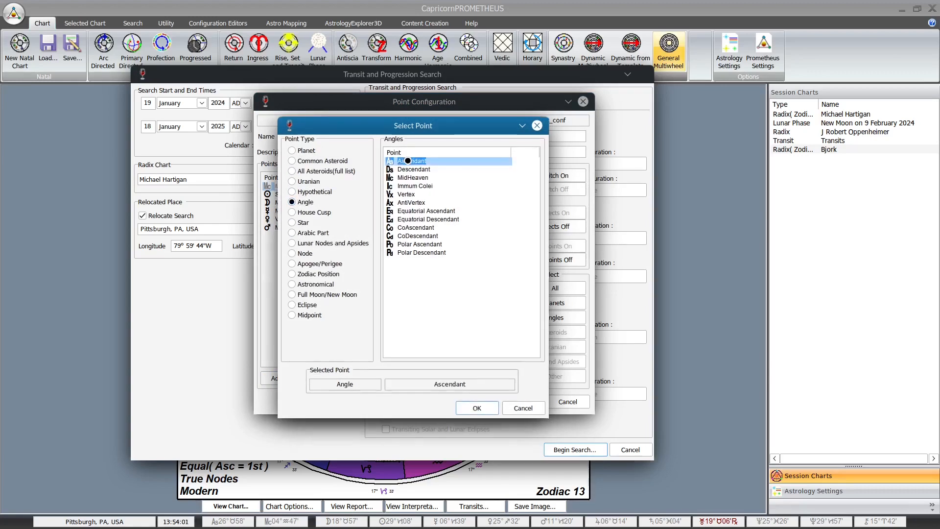
pyautogui.click(324, 289)
pyautogui.click(310, 230)
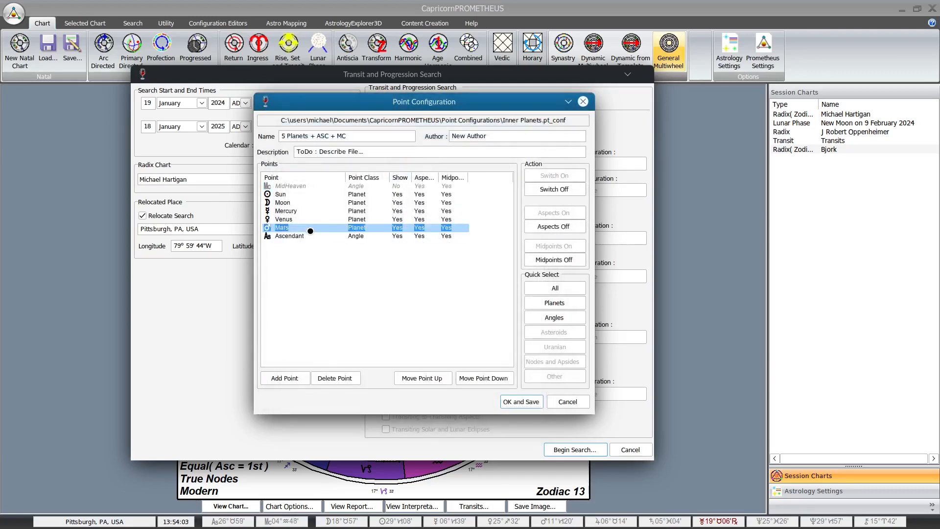
pyautogui.click(308, 236)
pyautogui.click(550, 190)
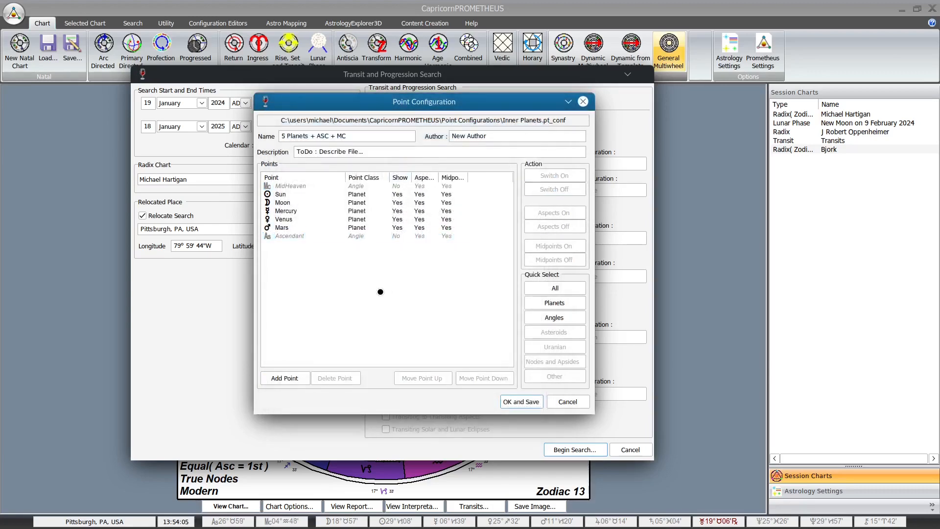
# Step: Move the Ascendant to the top of the point list, above the MidHeaven
pyautogui.click(361, 236)
pyautogui.click(420, 379)
pyautogui.click(420, 378)
pyautogui.click(420, 378)
pyautogui.click(420, 378)
pyautogui.click(420, 379)
pyautogui.click(420, 378)
pyautogui.click(305, 273)
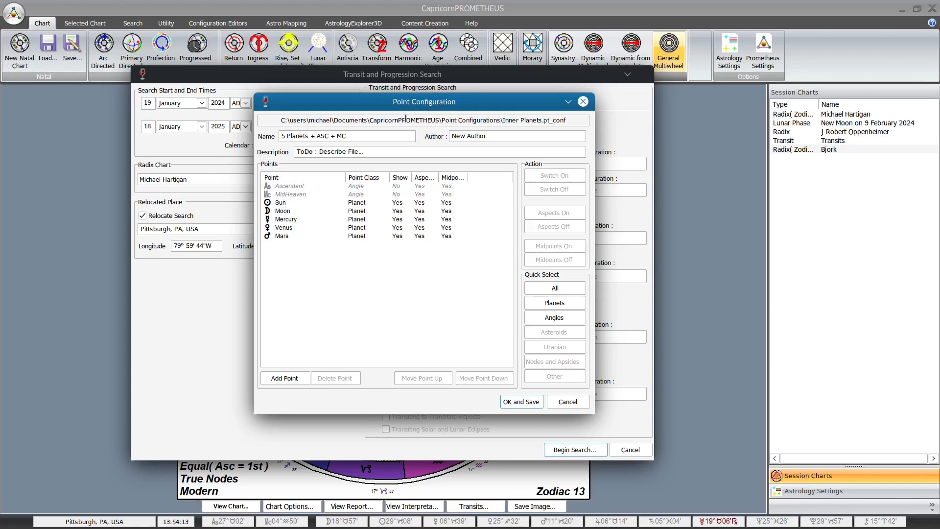
# Step: Name the point configuration Inner Planets, set author One Sky Astrology and description 5 Inner Planets, and save it
pyautogui.moveTo(360, 136); pyautogui.dragTo(267, 139)
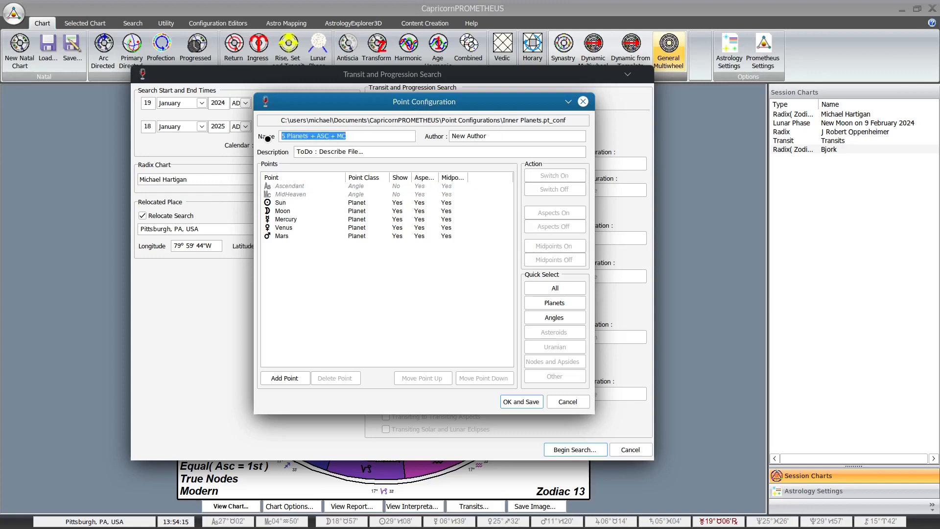
pyautogui.write('Inner Planets')
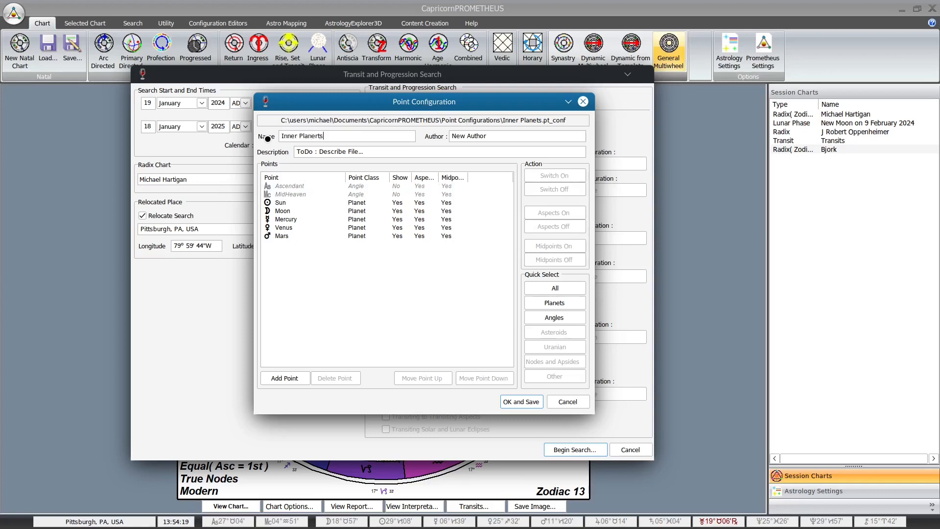
pyautogui.press('Tab')
pyautogui.write('One')
pyautogui.press('Tab')
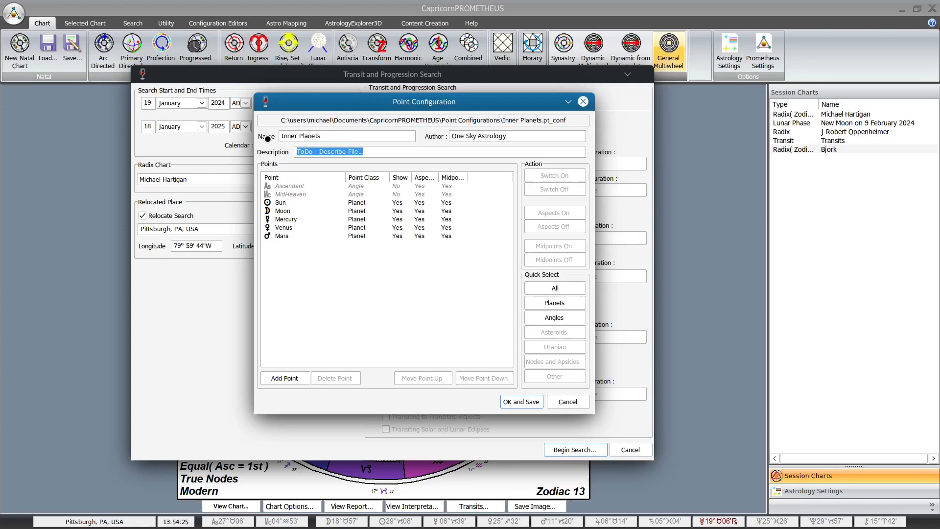
pyautogui.write('5 Inner Planets')
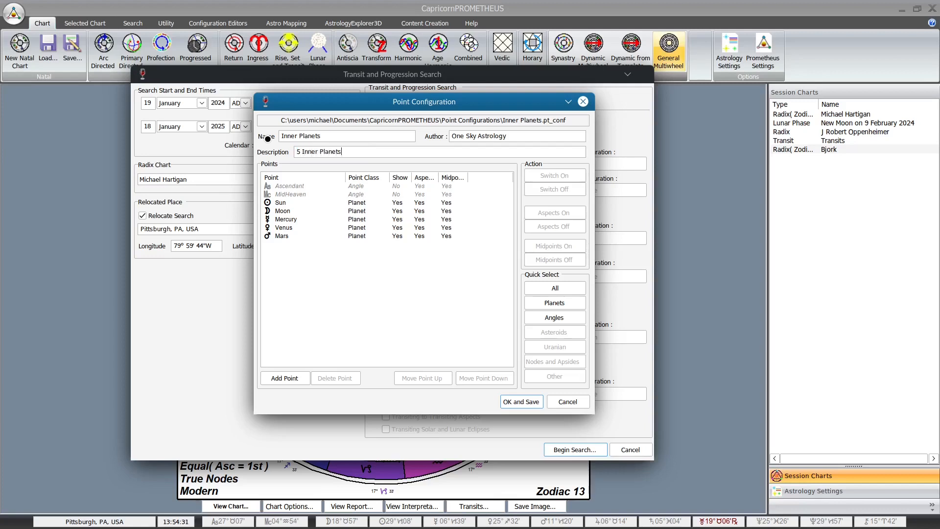
pyautogui.click(522, 402)
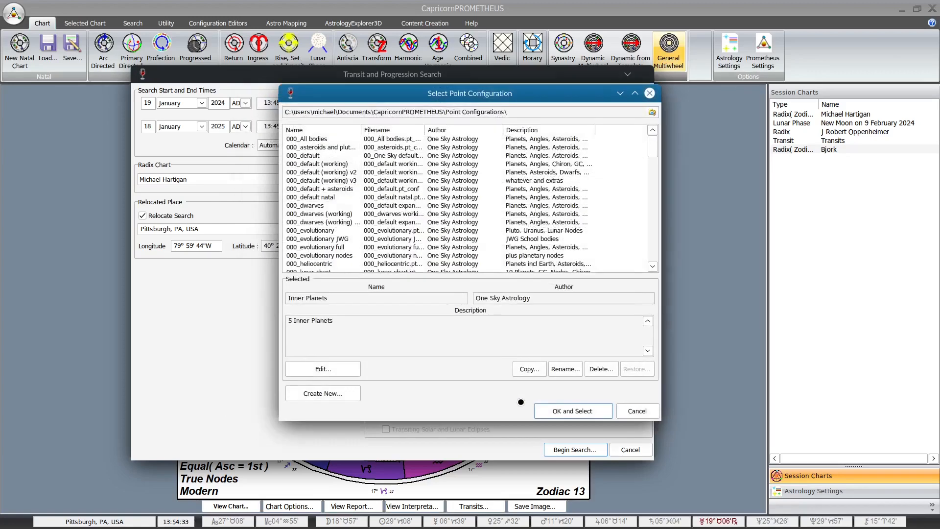
# Step: Choose the Inner Planets configuration for the radix chart points
pyautogui.scroll(-10, 352, 227)
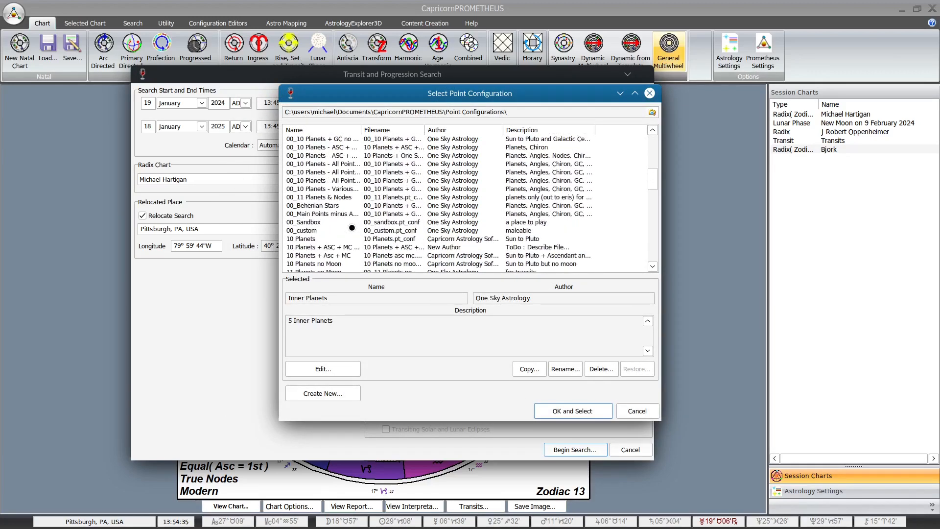
pyautogui.scroll(-3, 352, 227)
pyautogui.scroll(-5, 354, 225)
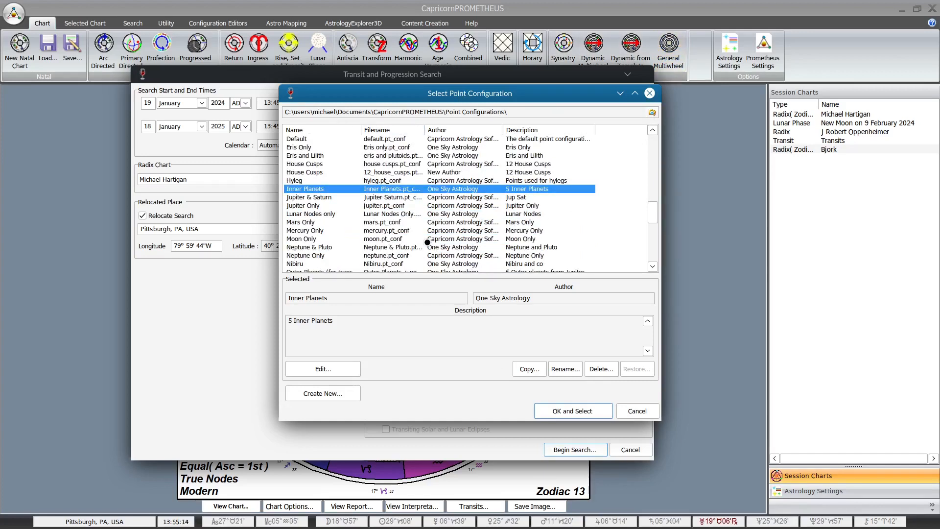
pyautogui.doubleClick(394, 190)
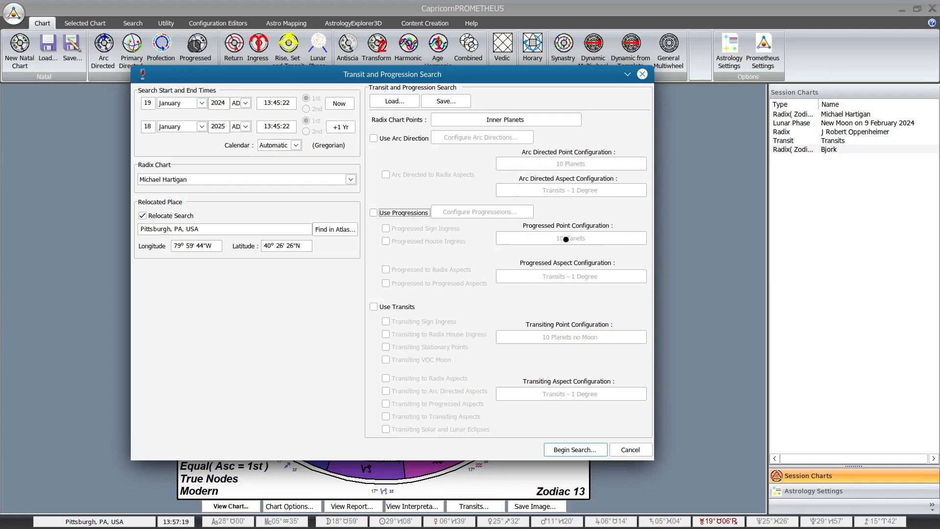
# Step: Enable the use of transits in the search
pyautogui.click(373, 307)
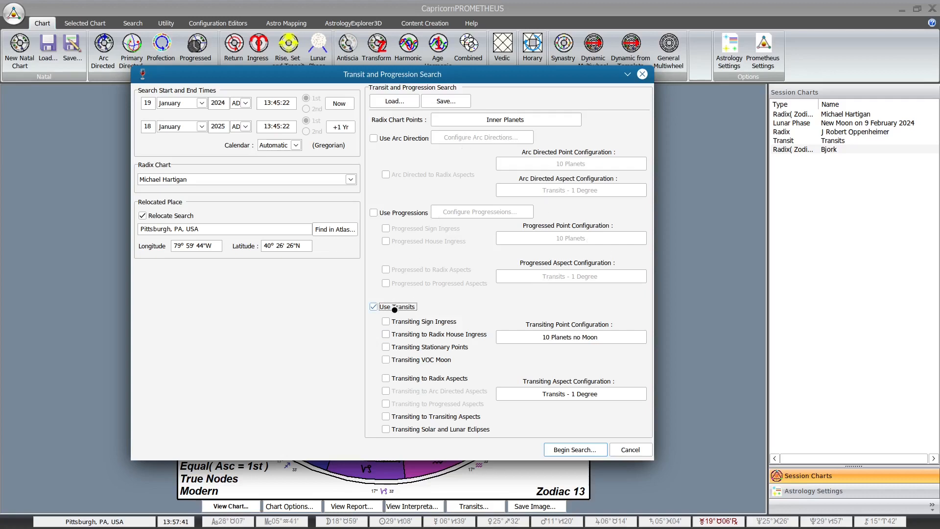
pyautogui.click(373, 307)
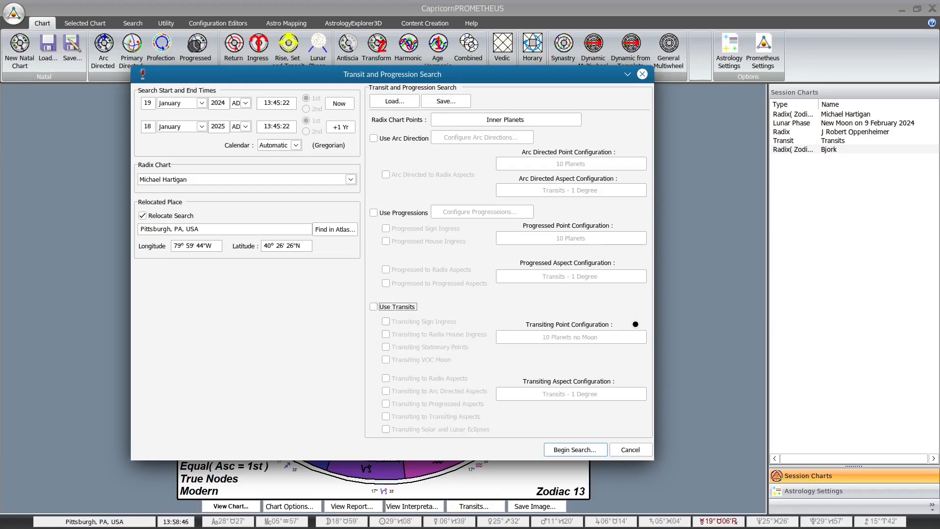
pyautogui.click(373, 306)
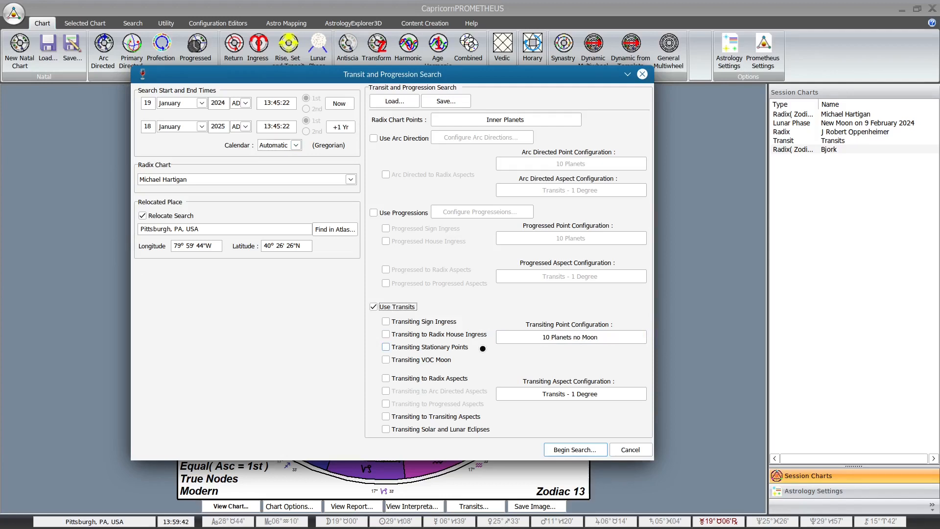
# Step: Set the transiting point configuration to Jupiter & Saturn
pyautogui.click(568, 337)
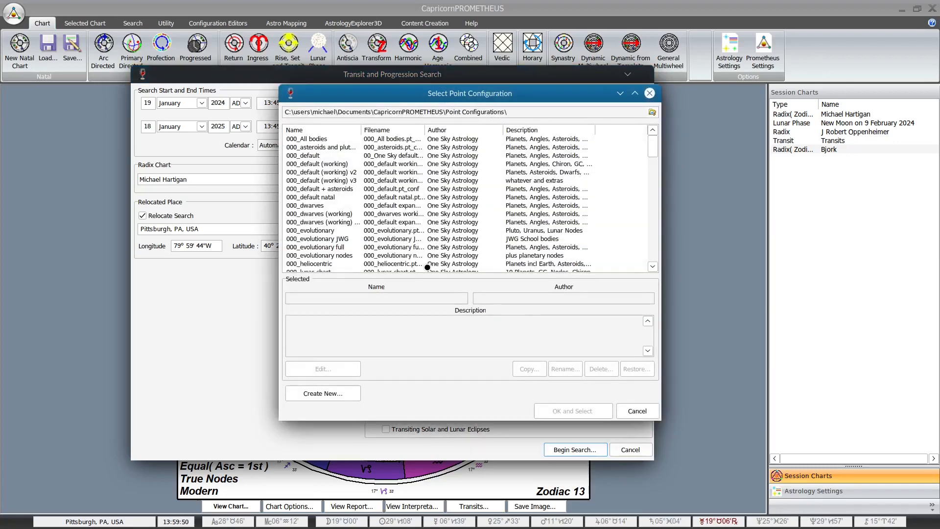
pyautogui.scroll(-10, 339, 239)
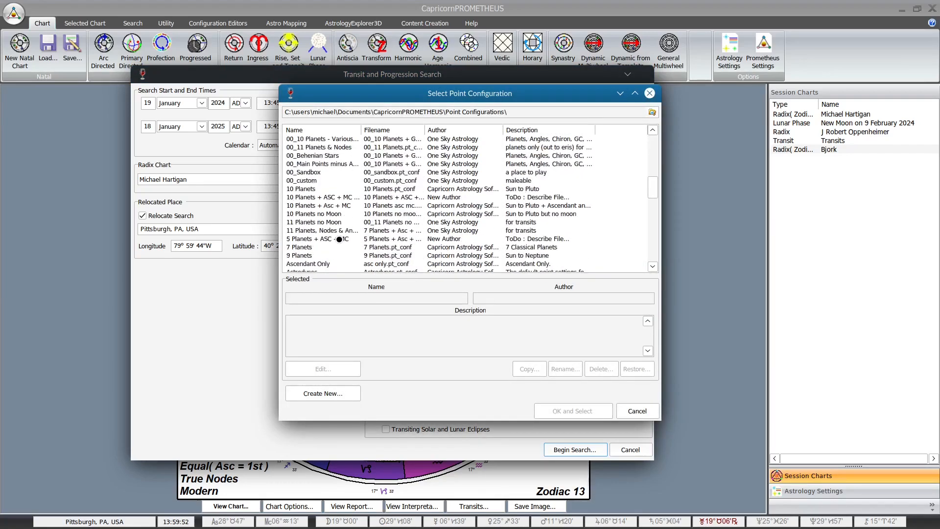
pyautogui.scroll(-5, 339, 239)
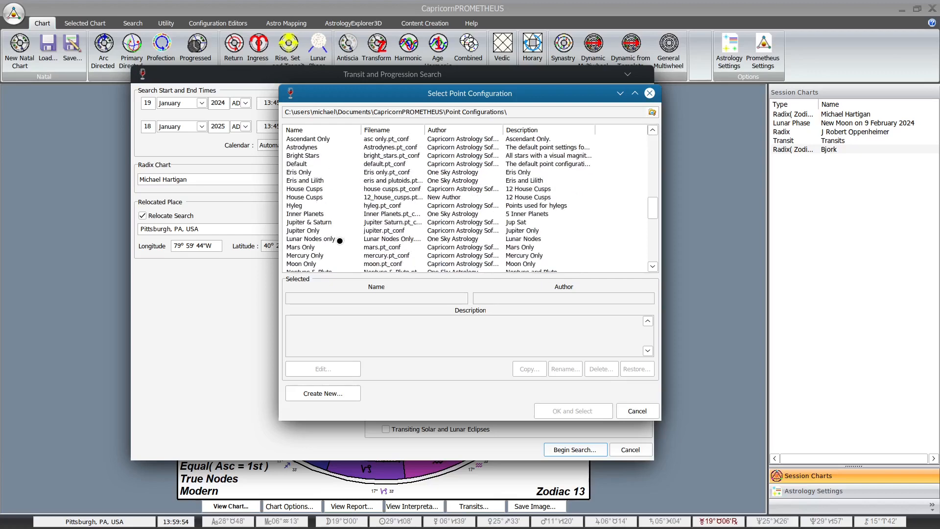
pyautogui.click(325, 223)
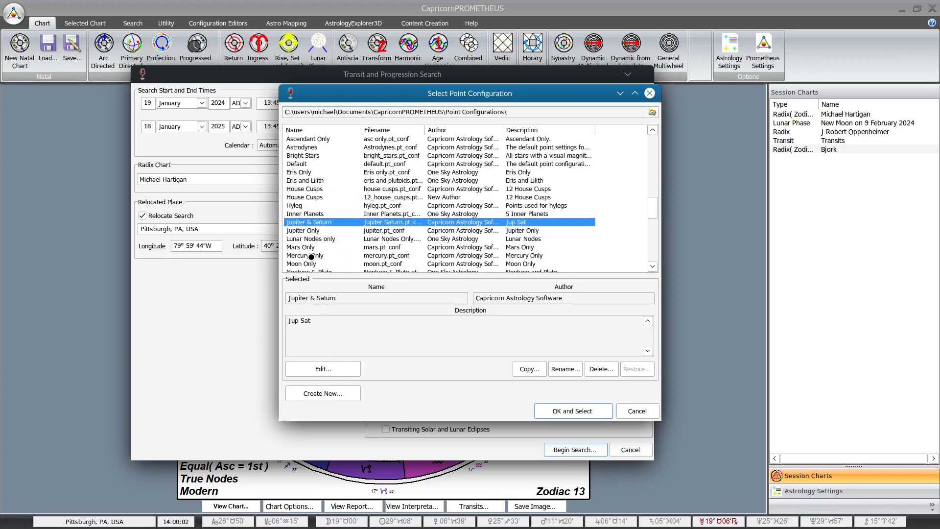
pyautogui.click(572, 411)
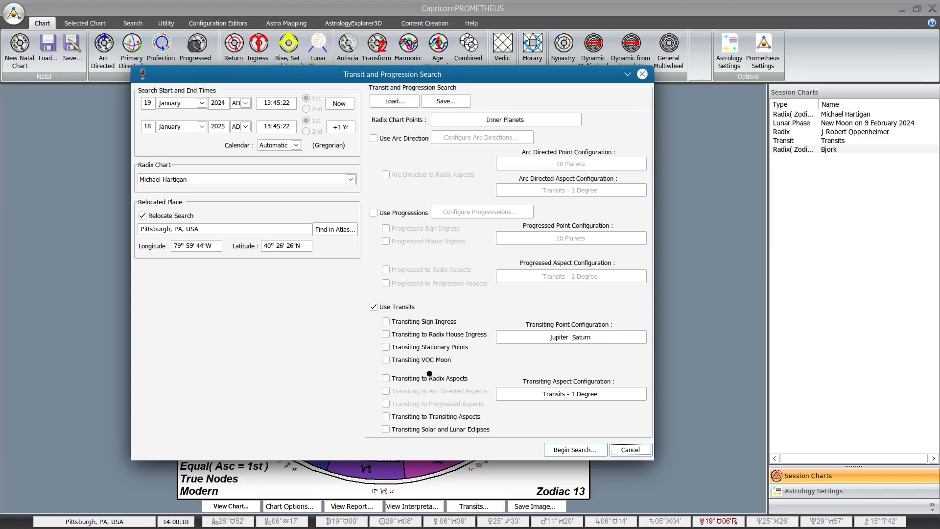
# Step: Enable transiting sign ingress, transiting to radix aspects and transiting to transiting aspects, leaving radix house ingress and solar and lunar eclipses off
pyautogui.click(385, 378)
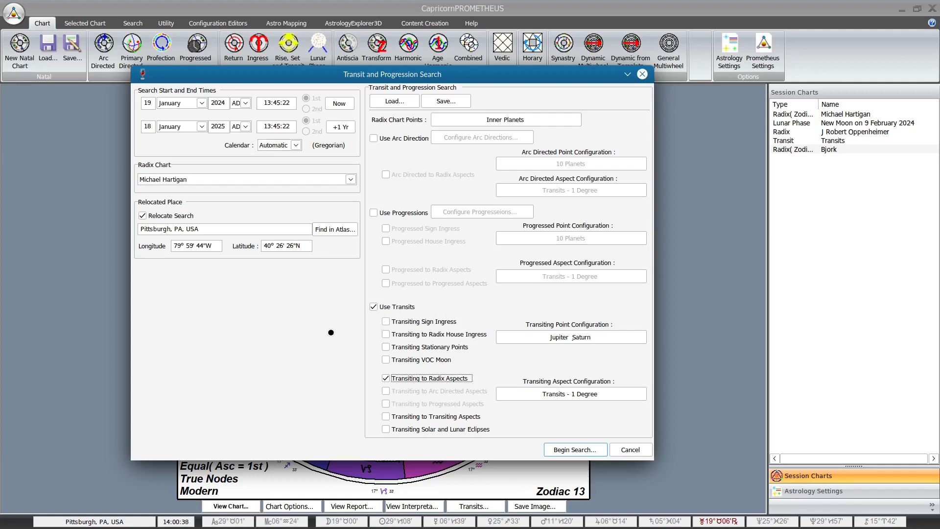
pyautogui.click(386, 322)
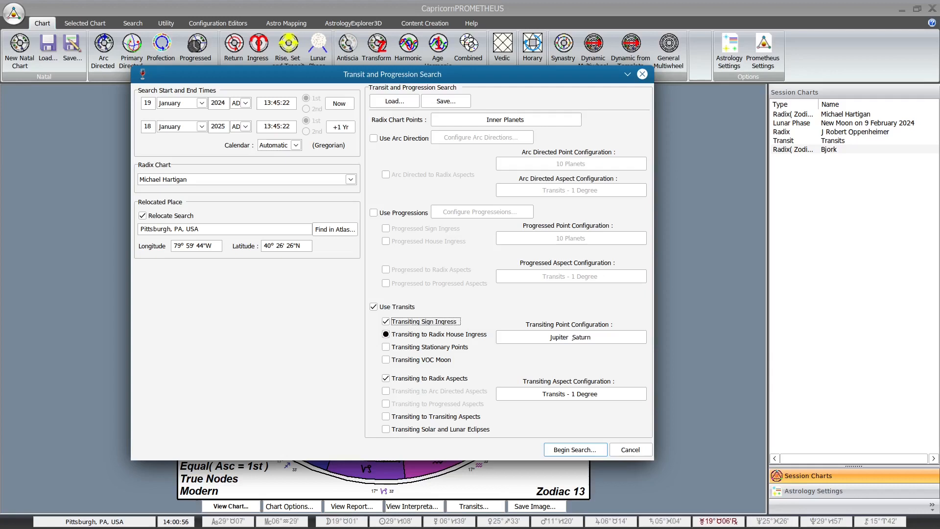
pyautogui.click(386, 334)
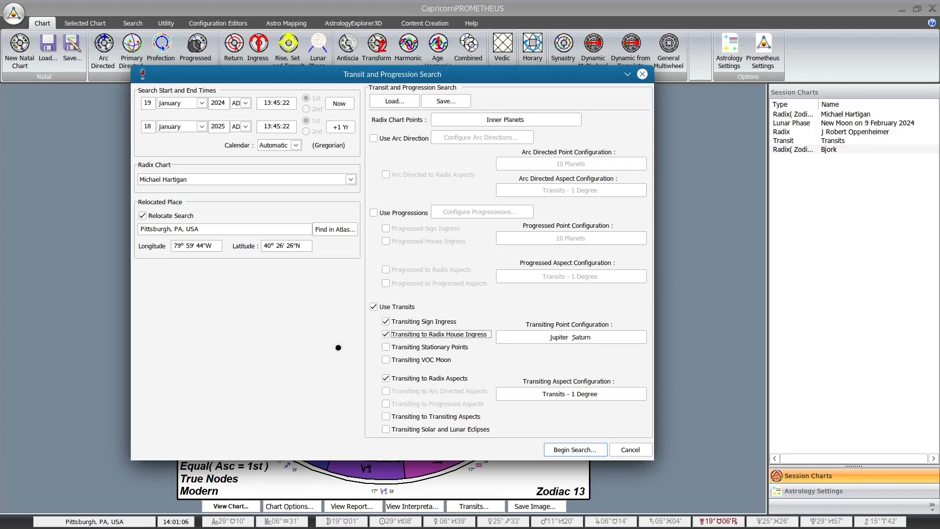
pyautogui.click(385, 335)
pyautogui.click(387, 418)
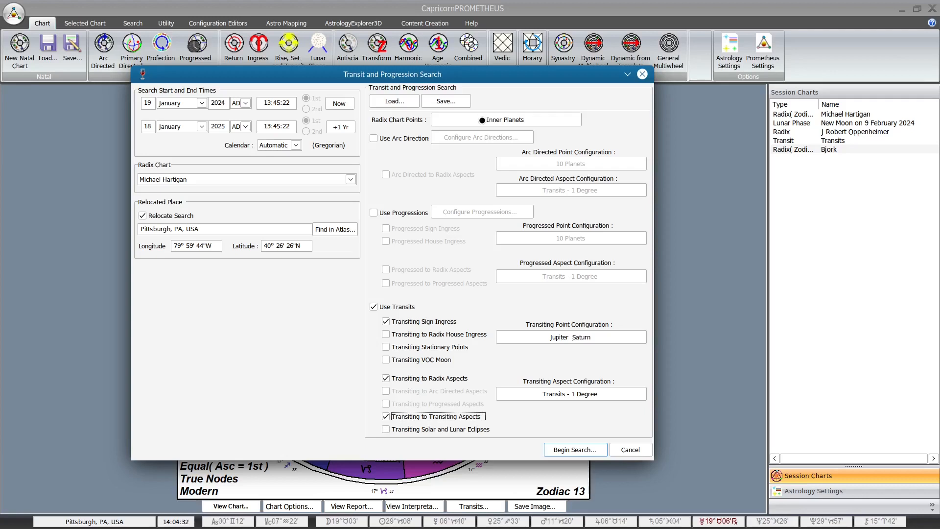
pyautogui.click(385, 429)
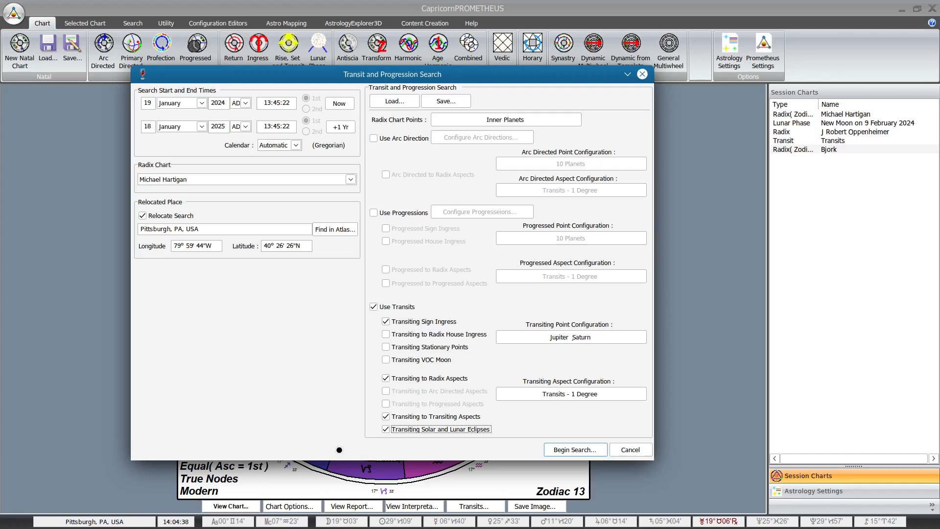
pyautogui.click(388, 430)
# Step: Browse the transiting aspect configurations and select 1 Degree of Orb Only
pyautogui.click(553, 394)
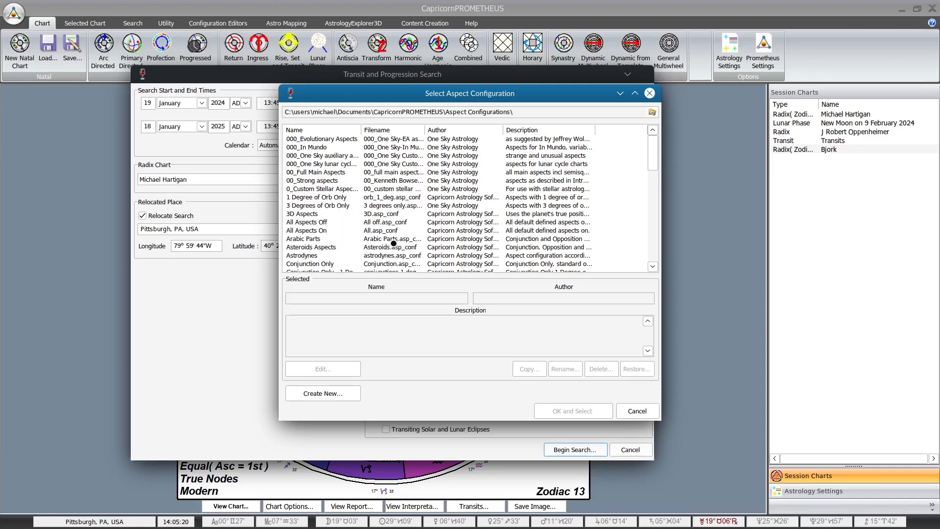
pyautogui.scroll(-4, 334, 233)
pyautogui.scroll(-1, 334, 233)
pyautogui.scroll(5, 334, 233)
pyautogui.click(317, 207)
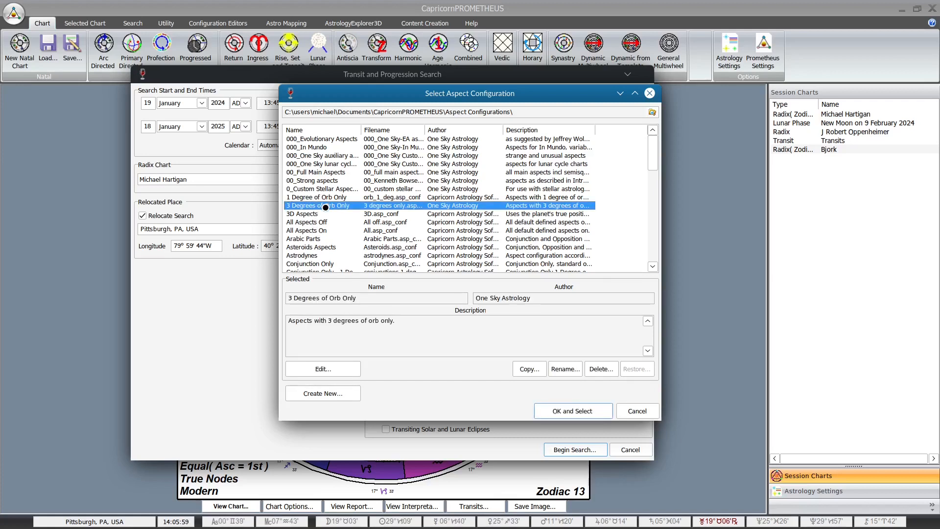
pyautogui.click(320, 197)
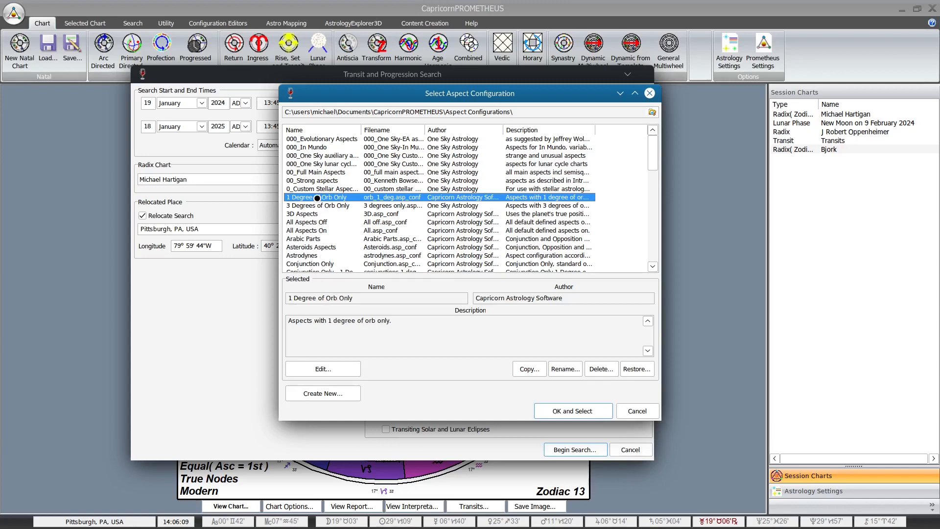
# Step: Open the 1 Degree of Orb Only configuration for editing and switch on its Parallel and ContraParallel aspects
pyautogui.click(312, 369)
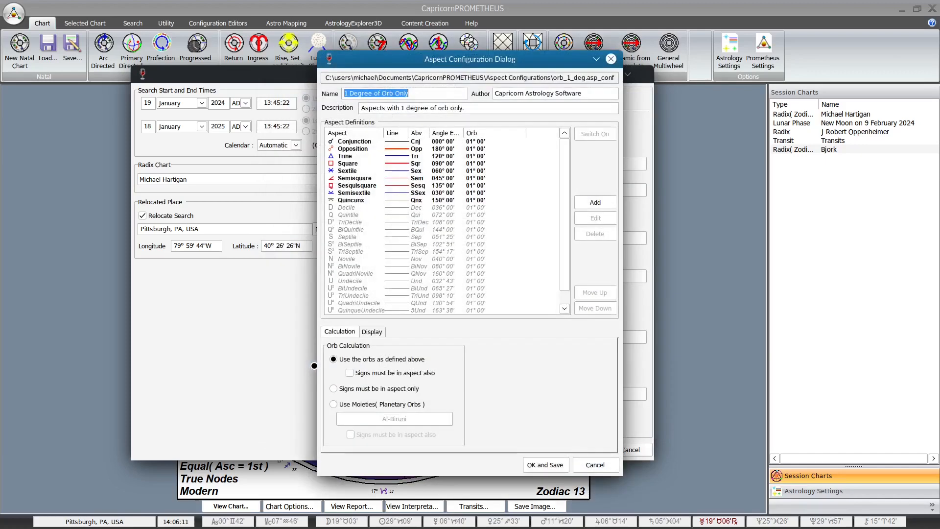
pyautogui.scroll(-1, 359, 246)
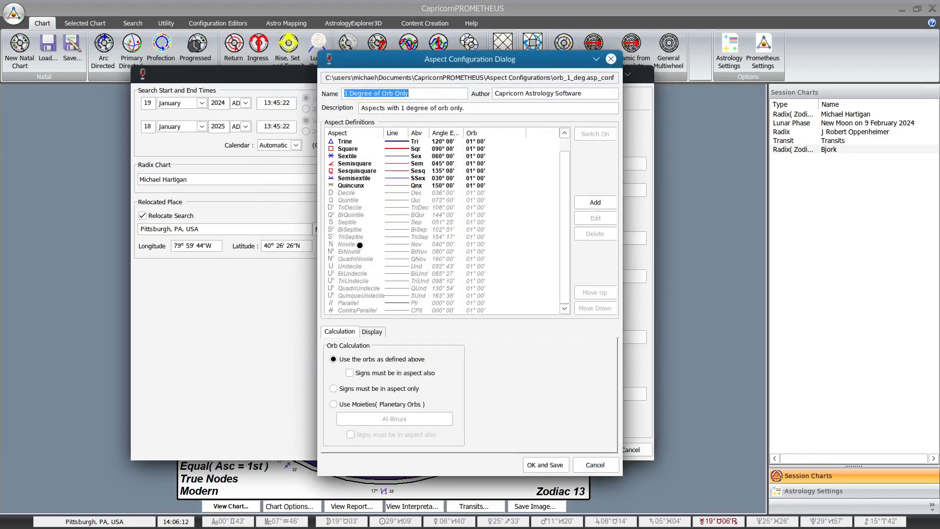
pyautogui.click(351, 301)
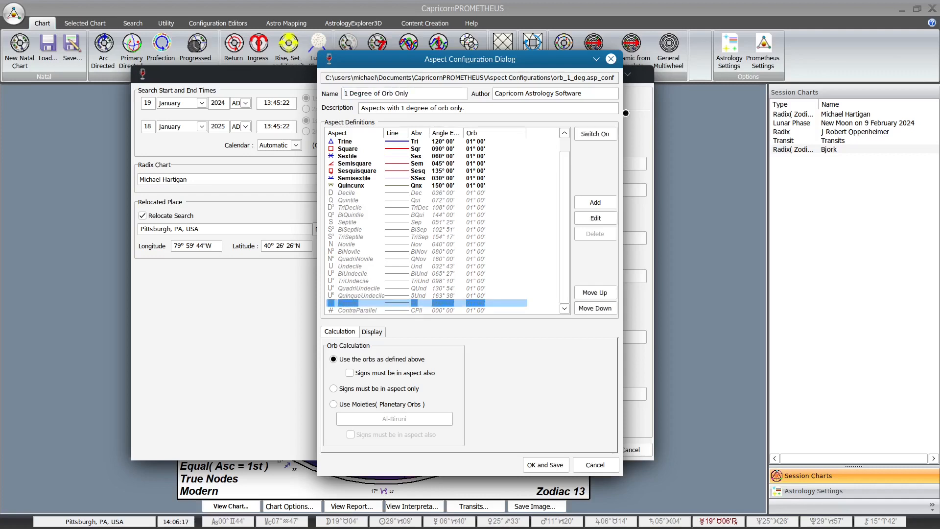
pyautogui.click(595, 134)
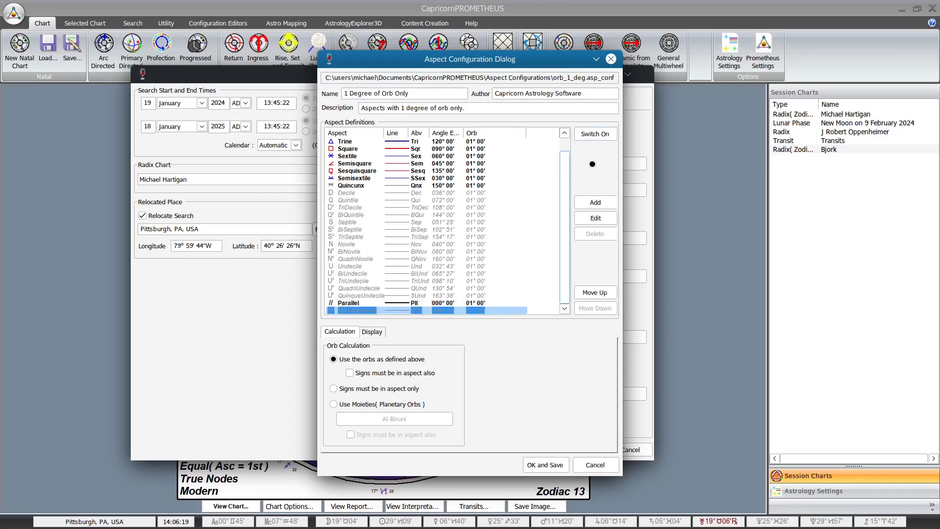
pyautogui.click(595, 134)
# Step: Switch the Parallel and ContraParallel aspects back off and close the aspect configuration without saving
pyautogui.click(345, 298)
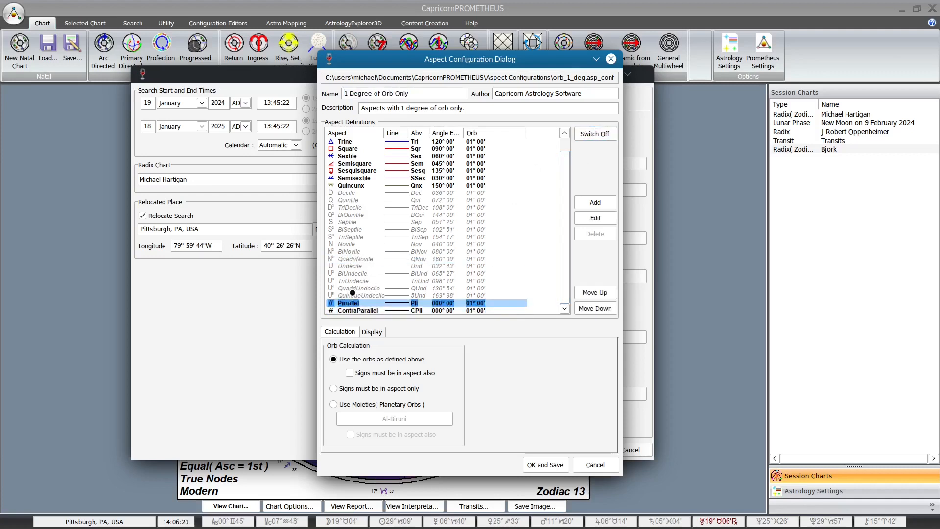
pyautogui.click(600, 135)
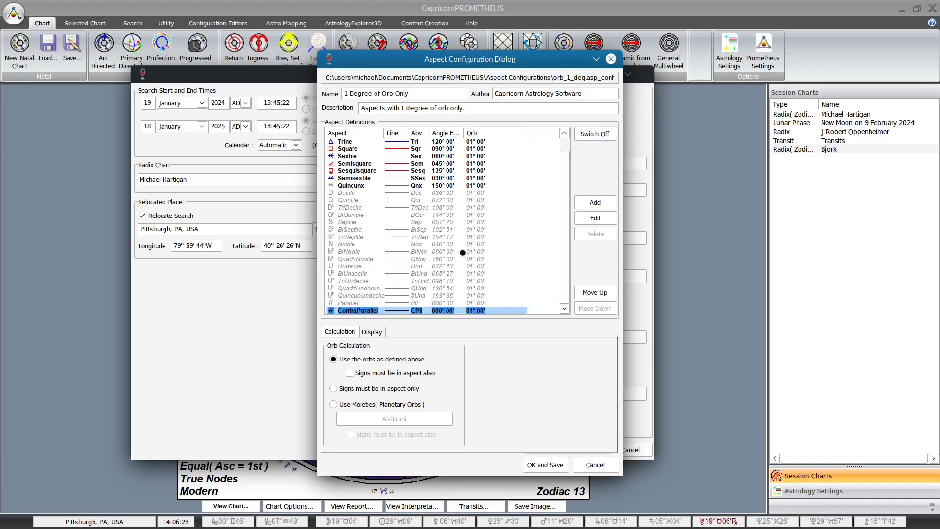
pyautogui.click(595, 134)
pyautogui.scroll(1, 362, 270)
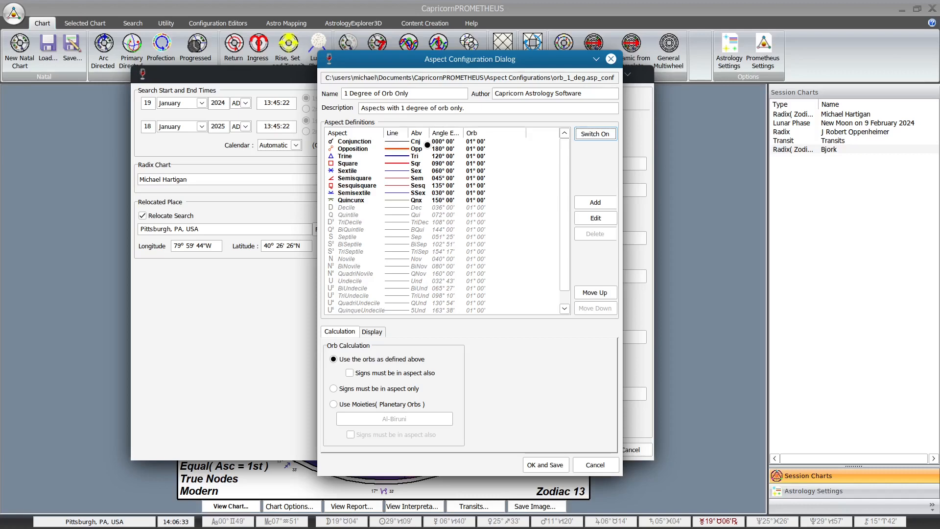
pyautogui.scroll(-1, 382, 249)
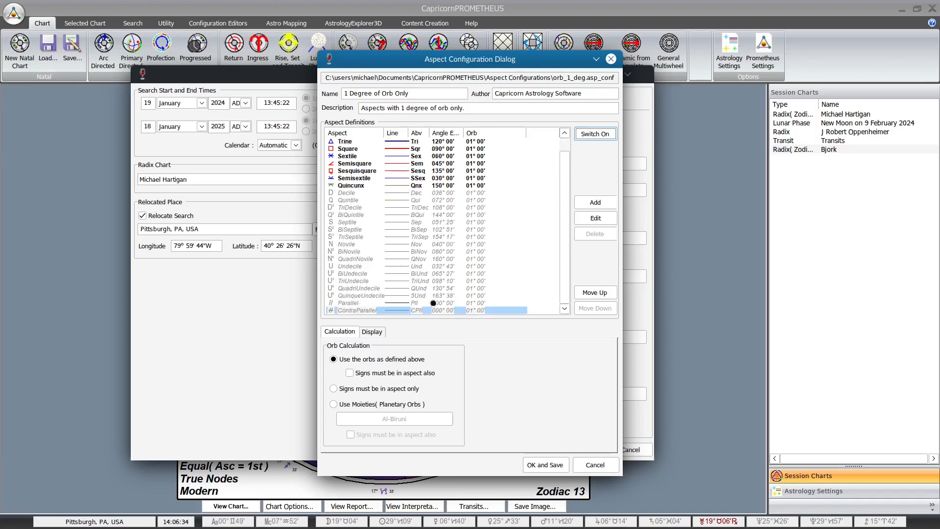
pyautogui.click(596, 464)
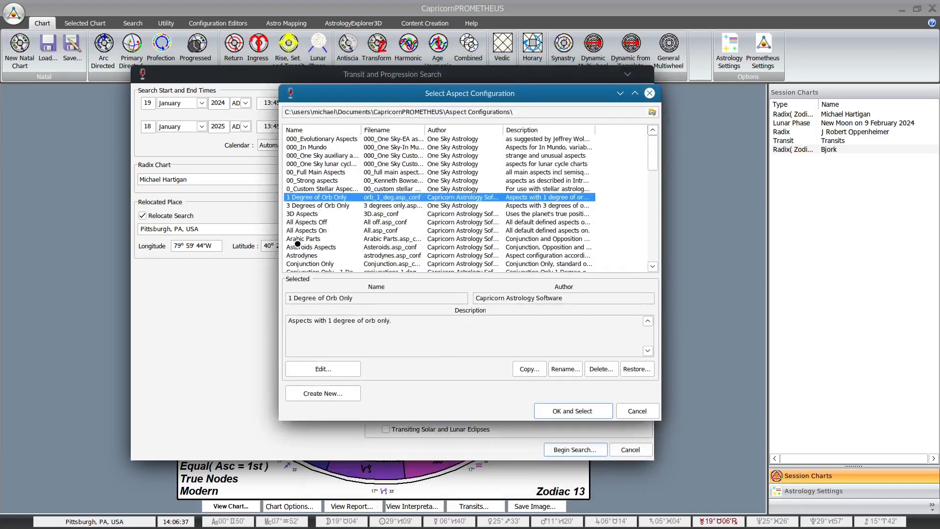
# Step: Copy the 1 Degree of Orb Only aspect configuration to a new file named Custom1
pyautogui.click(529, 368)
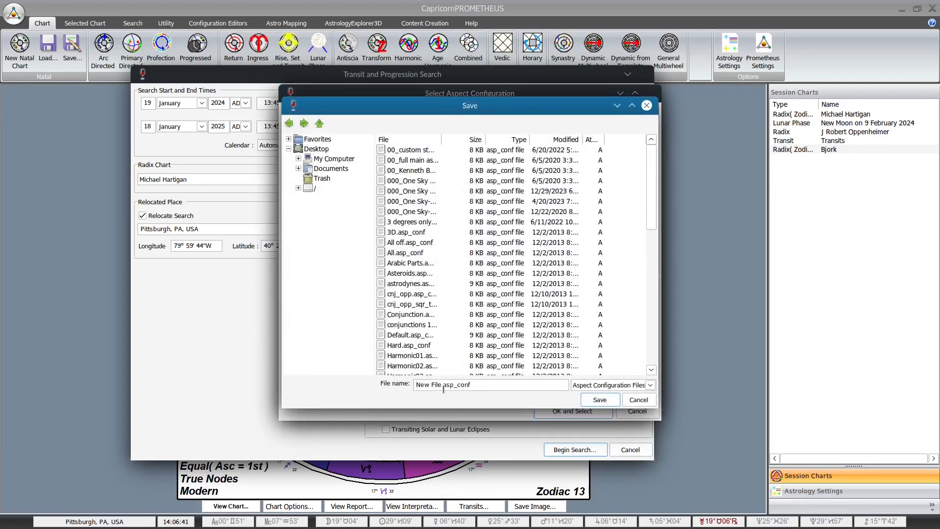
pyautogui.moveTo(442, 384); pyautogui.dragTo(406, 384)
pyautogui.write('Custom1')
pyautogui.press('Return')
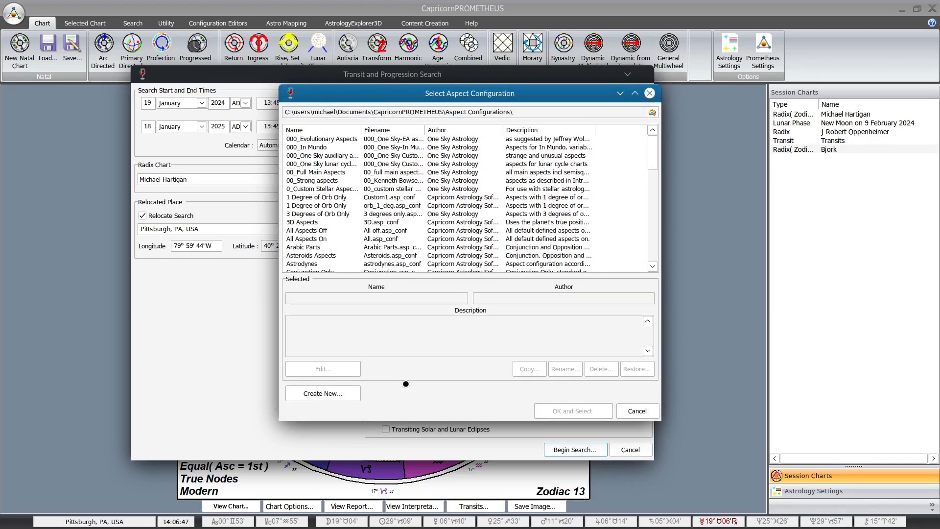
# Step: Edit the Custom1 copy, naming it Custom Aspects with author One Sky Astrology and description "for custom transits"
pyautogui.click(378, 198)
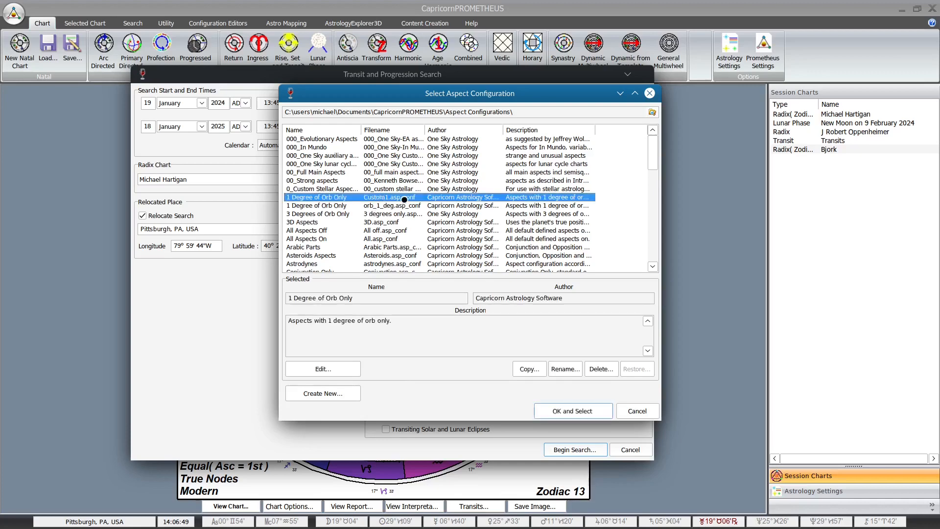
pyautogui.click(327, 370)
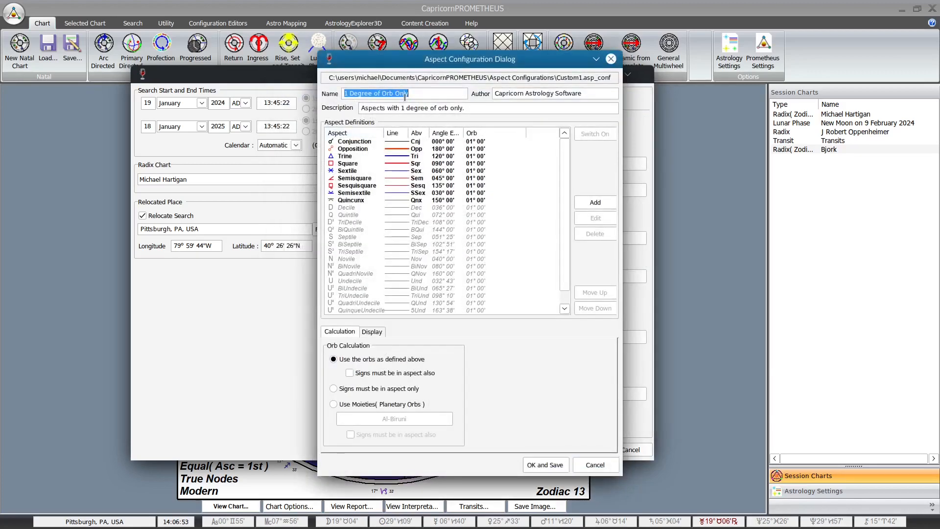
pyautogui.write('Custom Aspects')
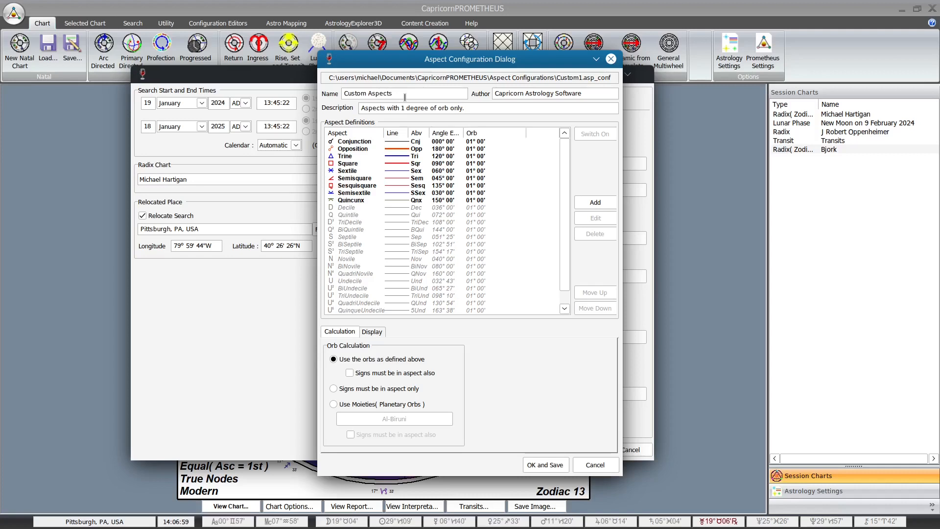
pyautogui.press('Tab')
pyautogui.write('One')
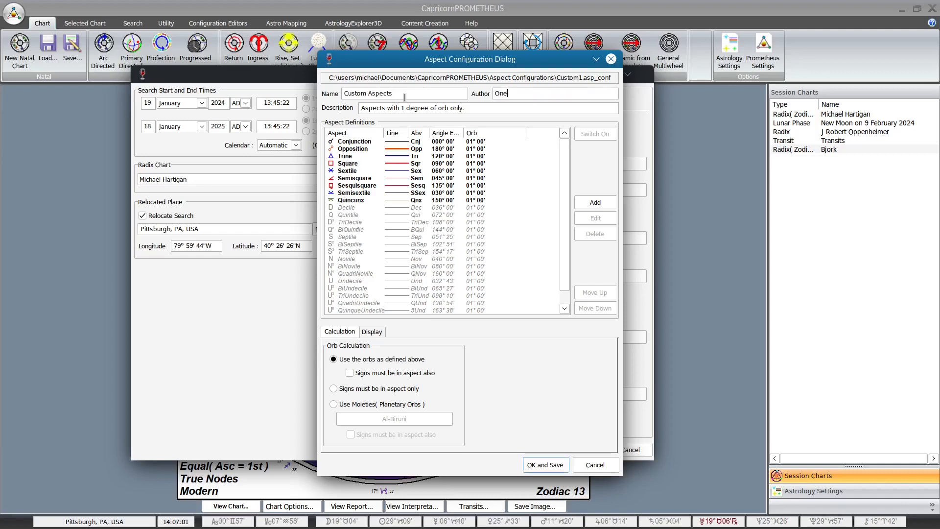
pyautogui.write(' Sky Astrology')
pyautogui.press('Tab')
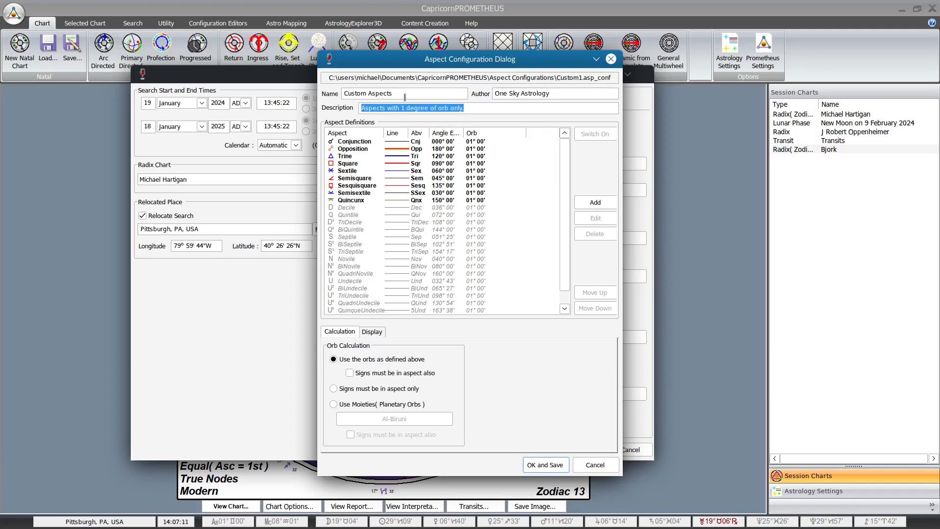
pyautogui.write('for')
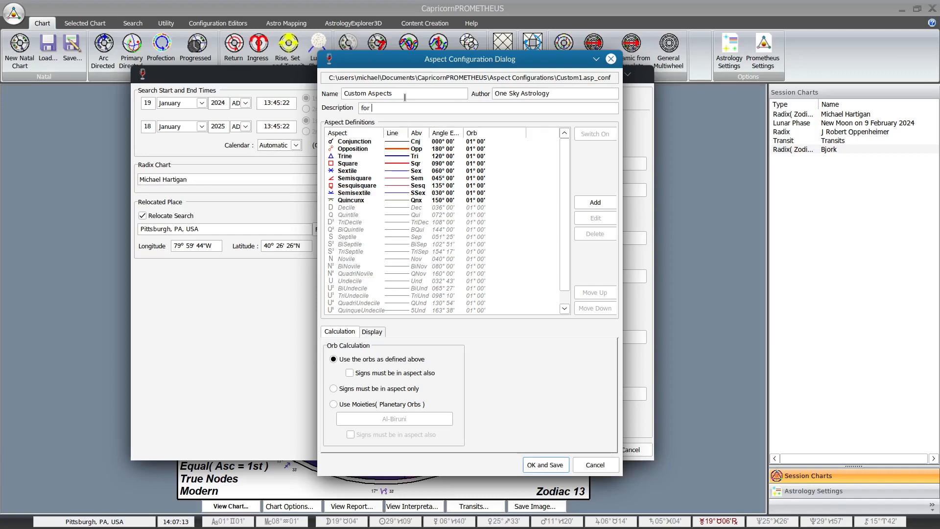
pyautogui.write(' custom transits')
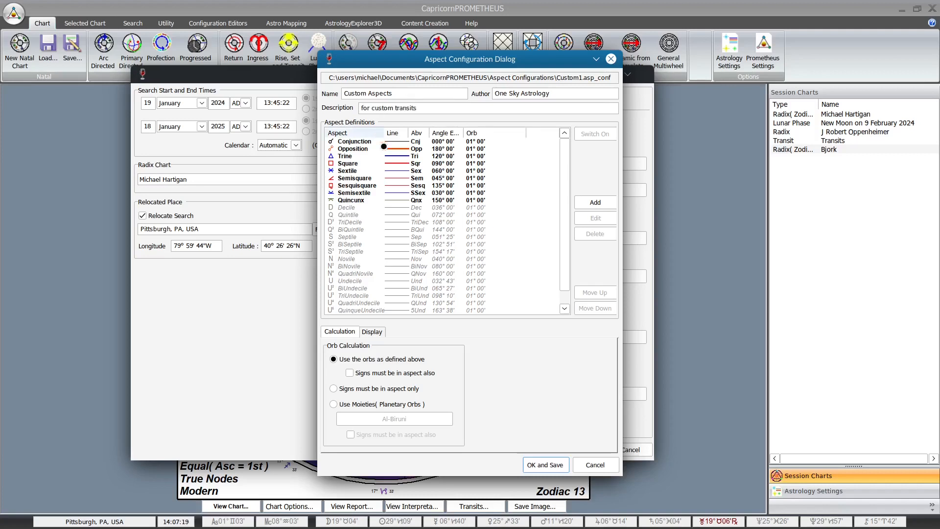
# Step: Switch the Semisquare and Sesquisquare aspects off and back on
pyautogui.click(354, 179)
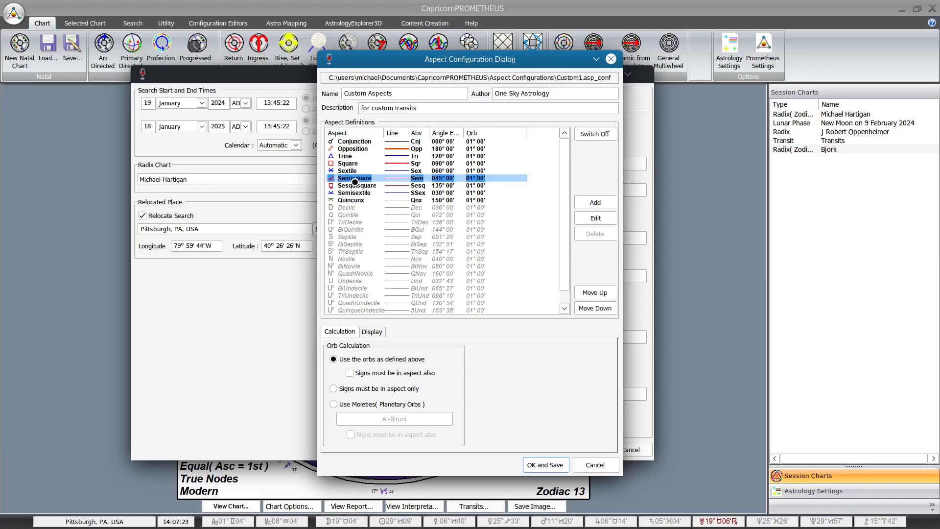
pyautogui.click(594, 134)
pyautogui.click(357, 186)
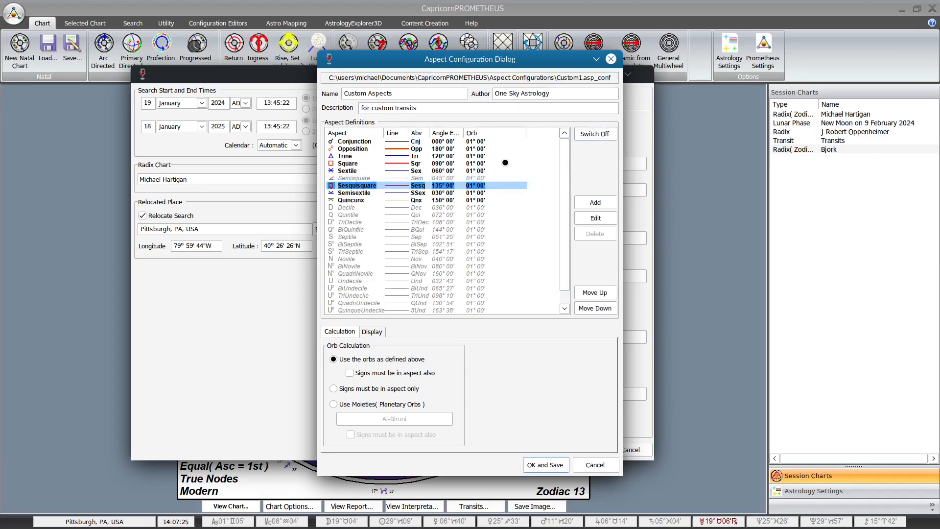
pyautogui.click(586, 135)
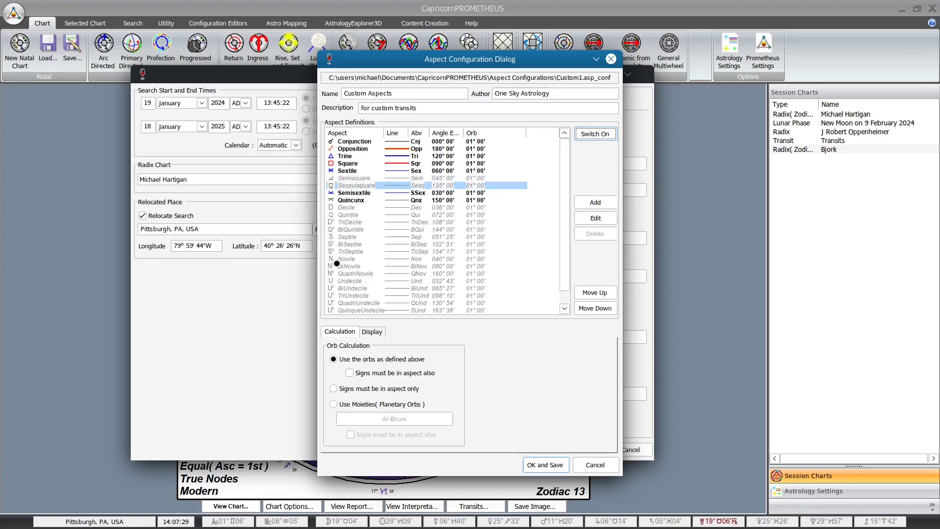
pyautogui.click(352, 178)
pyautogui.click(592, 137)
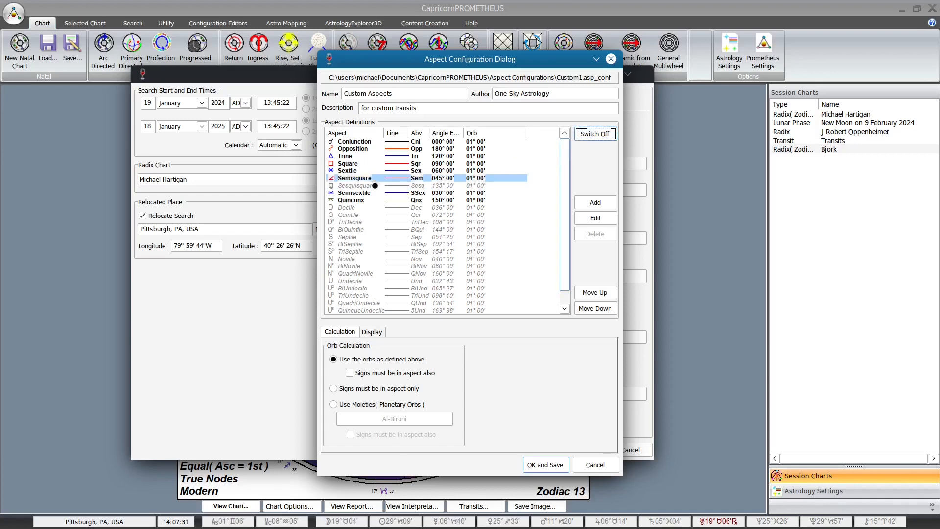
pyautogui.click(356, 185)
pyautogui.click(597, 137)
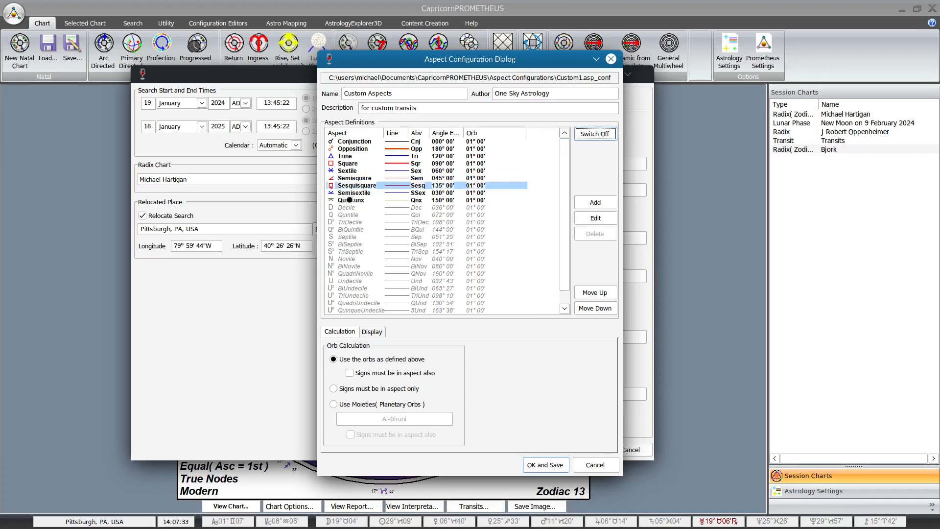
# Step: Switch on the Quintile and BiQuintile aspects in the aspect definitions
pyautogui.scroll(-1, 348, 236)
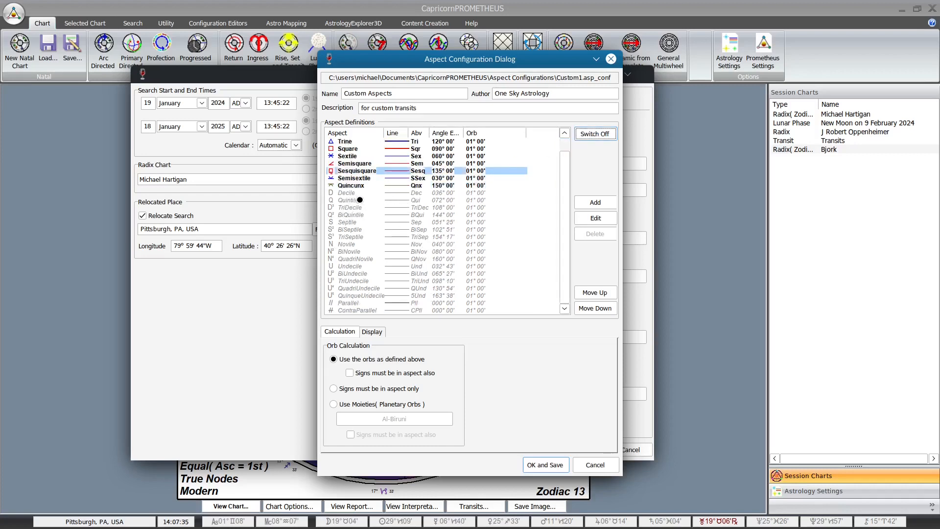
pyautogui.click(353, 200)
pyautogui.click(595, 133)
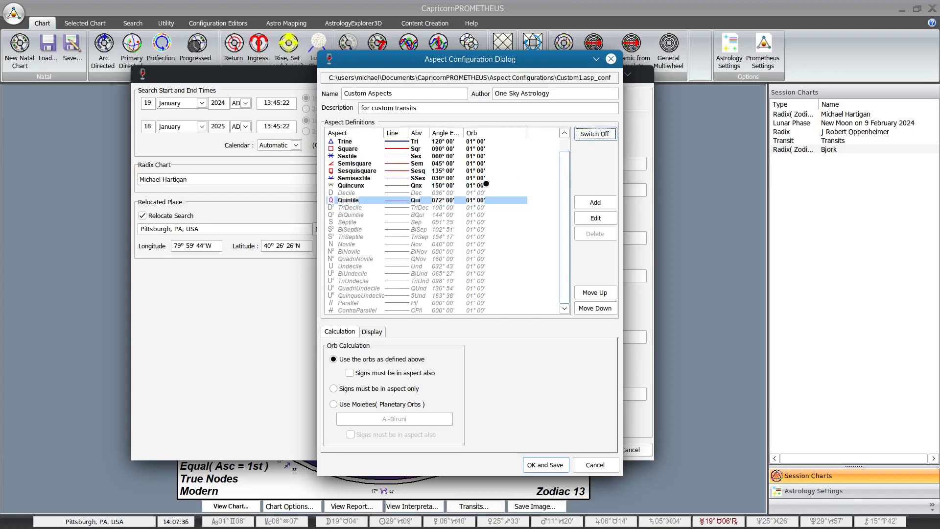
pyautogui.click(353, 214)
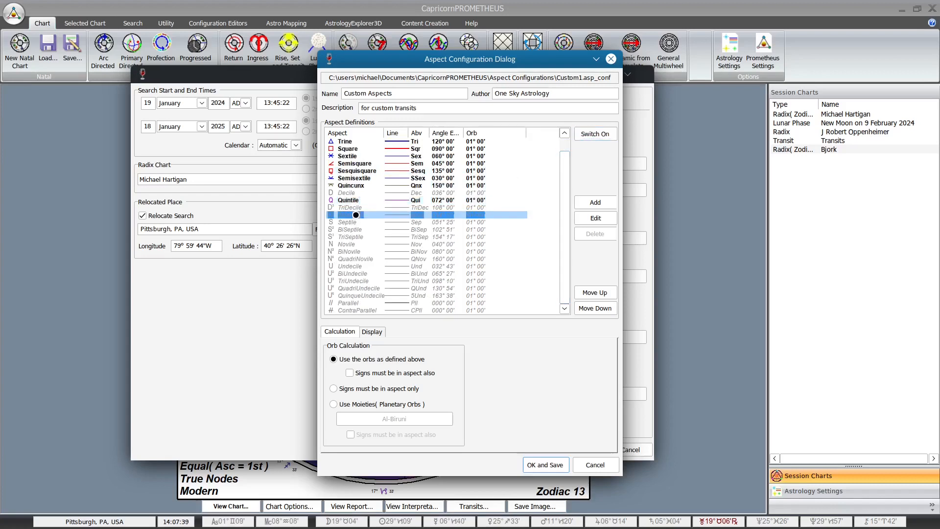
pyautogui.click(595, 133)
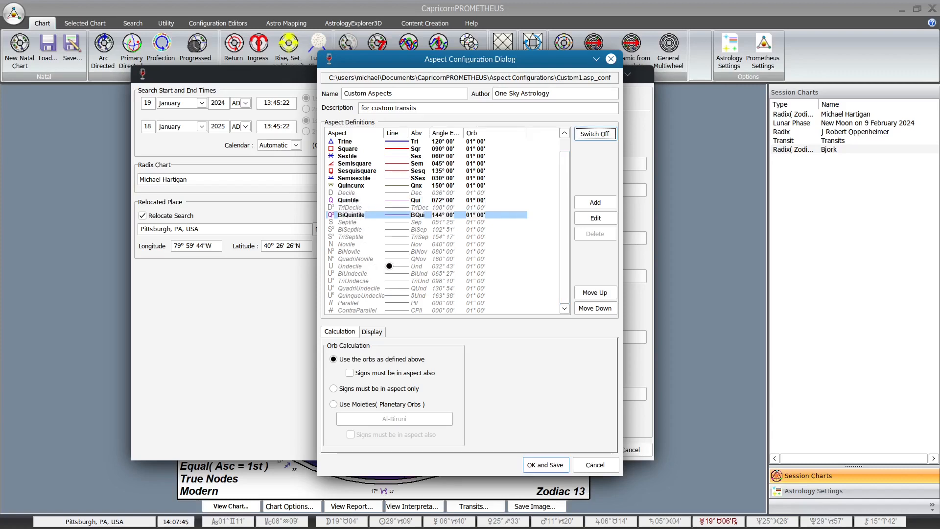
# Step: Switch on the TriSeptile, BiSeptile and Septile aspects
pyautogui.click(354, 238)
pyautogui.click(355, 237)
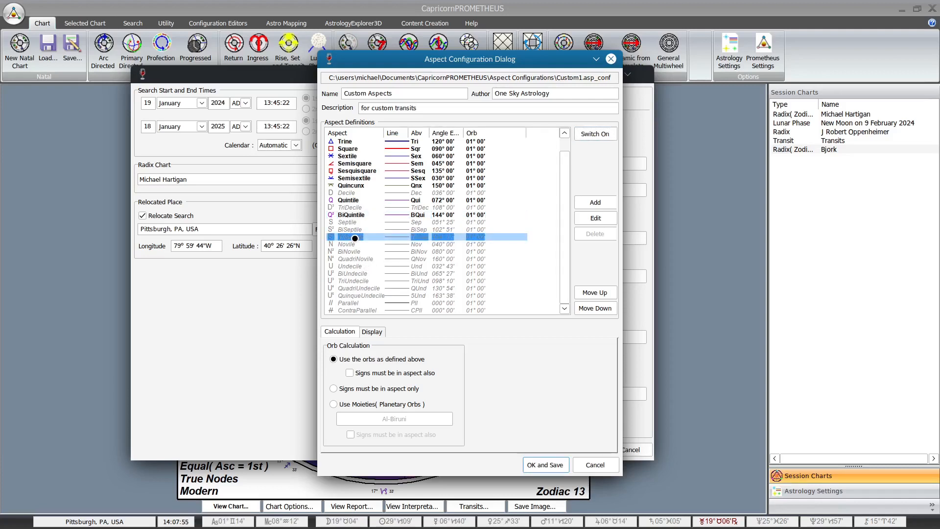
pyautogui.click(595, 134)
pyautogui.click(365, 229)
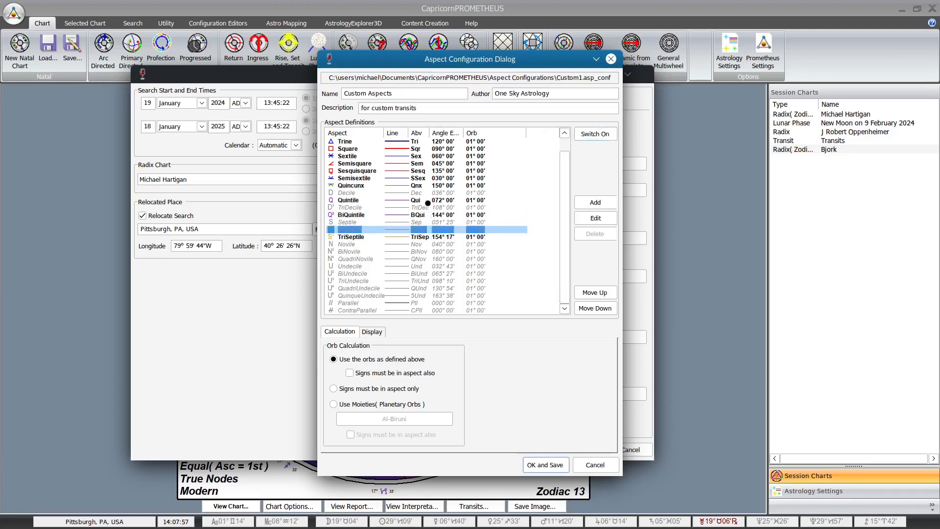
pyautogui.click(600, 131)
pyautogui.click(348, 221)
pyautogui.click(583, 132)
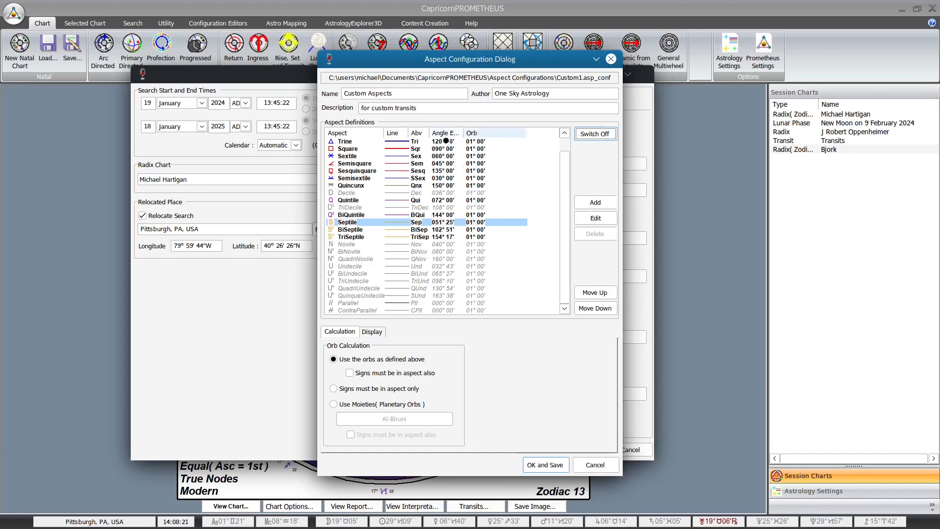
# Step: Edit the Trine aspect to use the Uniform orb calculation method with a luminary orb of 2° 00'
pyautogui.click(349, 142)
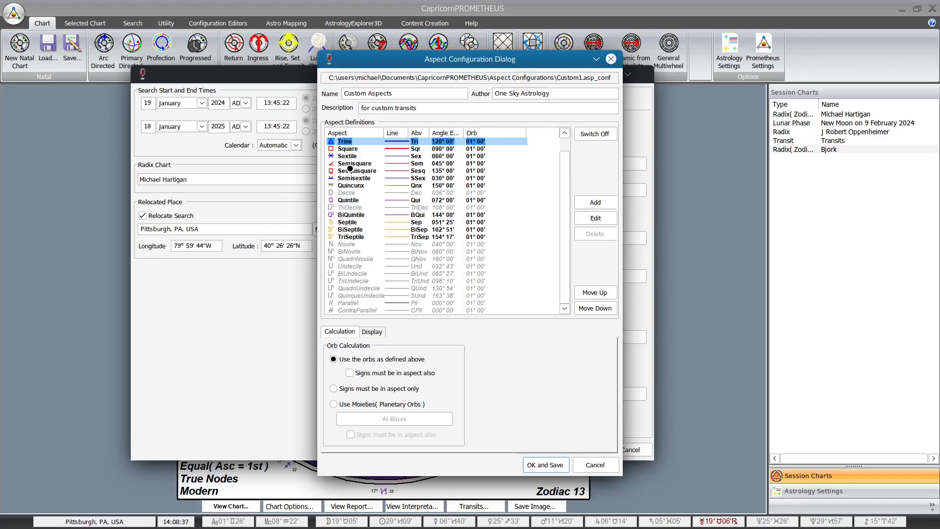
pyautogui.doubleClick(415, 142)
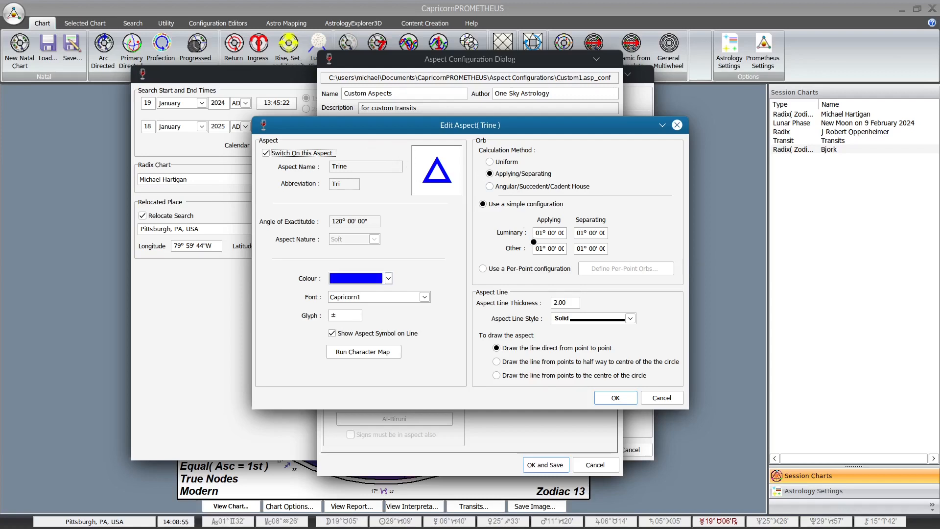
pyautogui.click(490, 161)
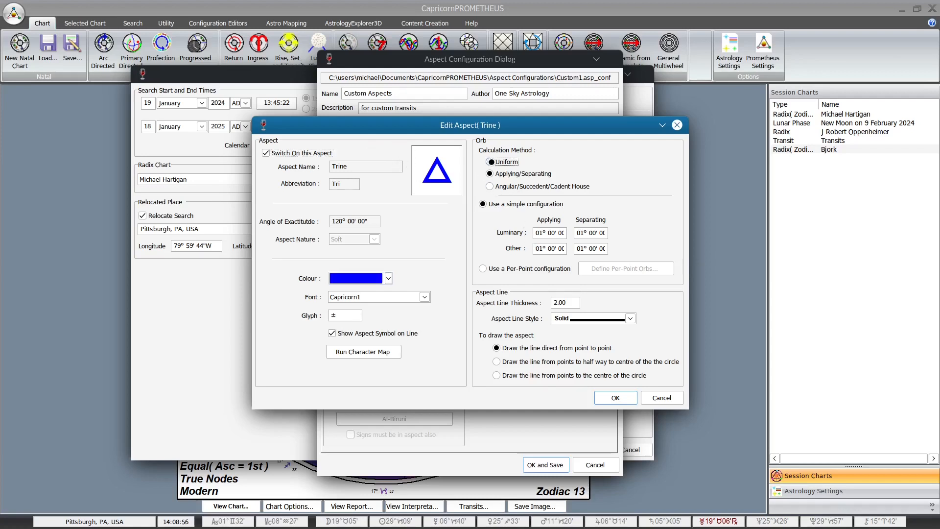
pyautogui.click(539, 232)
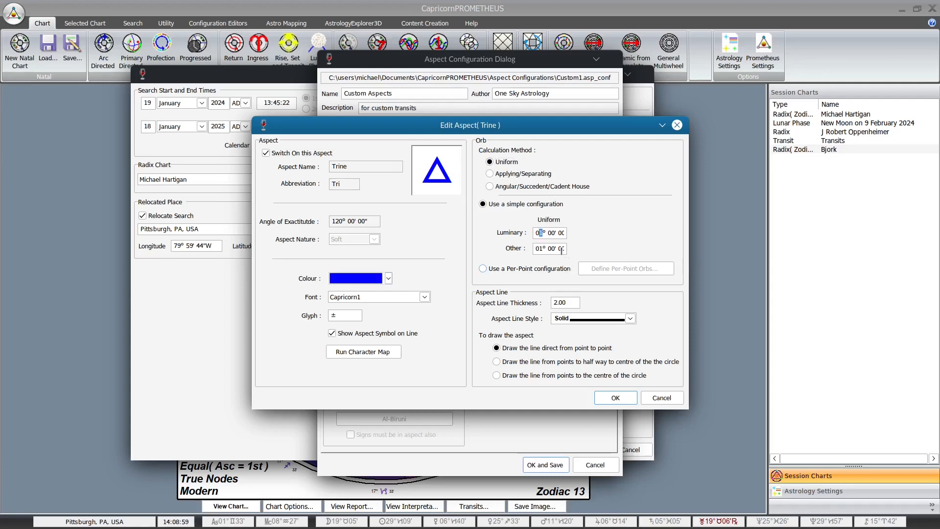
pyautogui.click(549, 232)
pyautogui.write('3')
pyautogui.click(557, 233)
pyautogui.write('00')
pyautogui.click(542, 233)
pyautogui.moveTo(542, 233); pyautogui.dragTo(539, 233)
pyautogui.write('2')
pyautogui.click(626, 402)
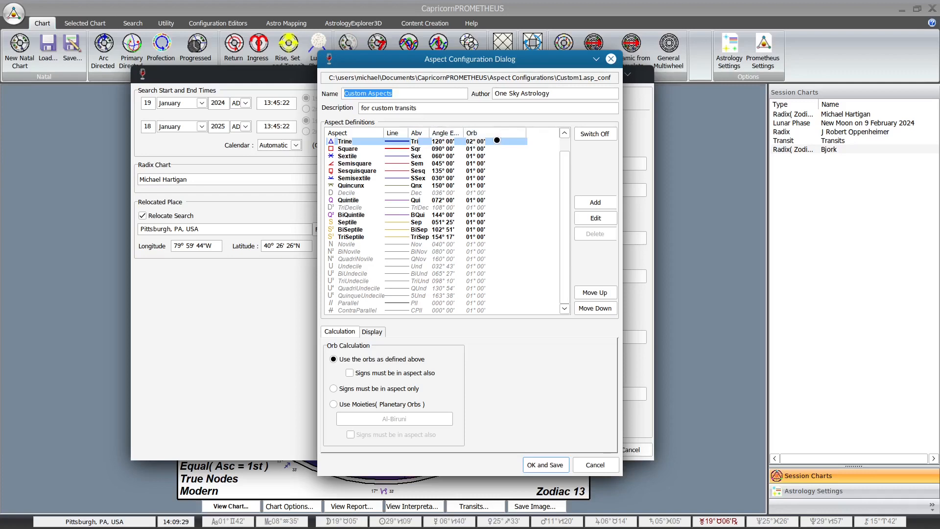
# Step: Review the aspect list and the display settings, and save the Custom Aspects configuration
pyautogui.scroll(1, 494, 156)
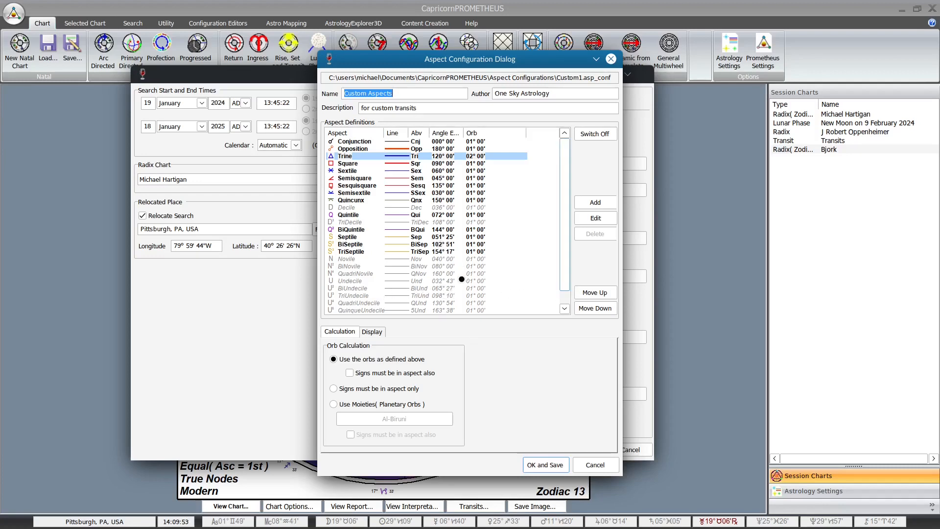
pyautogui.scroll(-1, 505, 277)
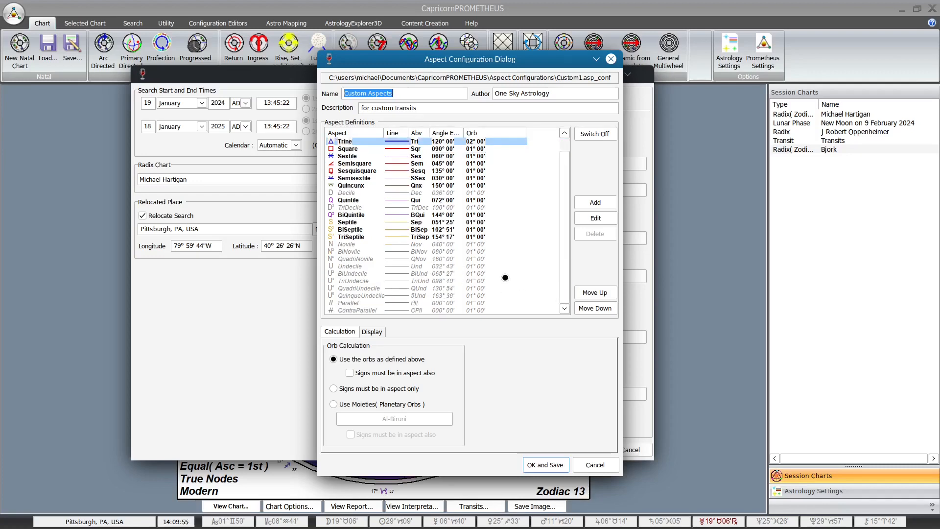
pyautogui.scroll(1, 505, 278)
pyautogui.scroll(-1, 506, 278)
pyautogui.click(373, 332)
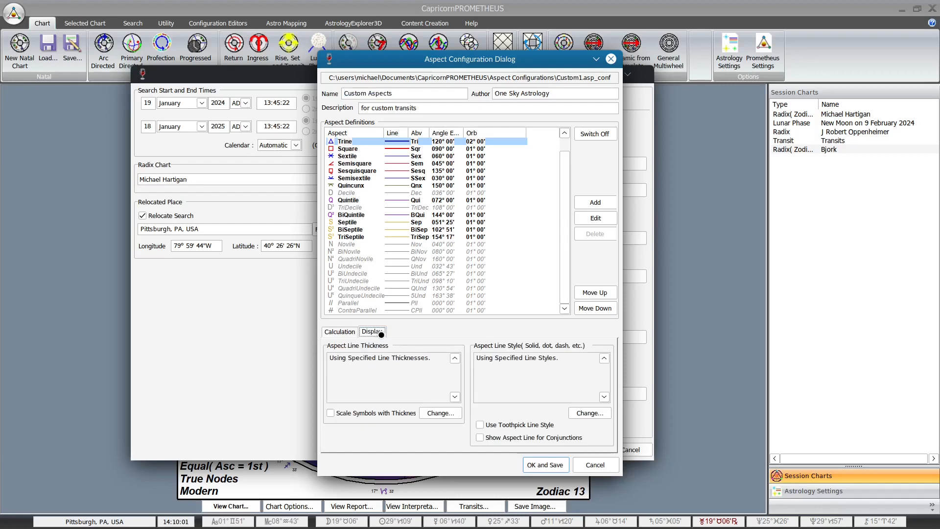
pyautogui.click(342, 332)
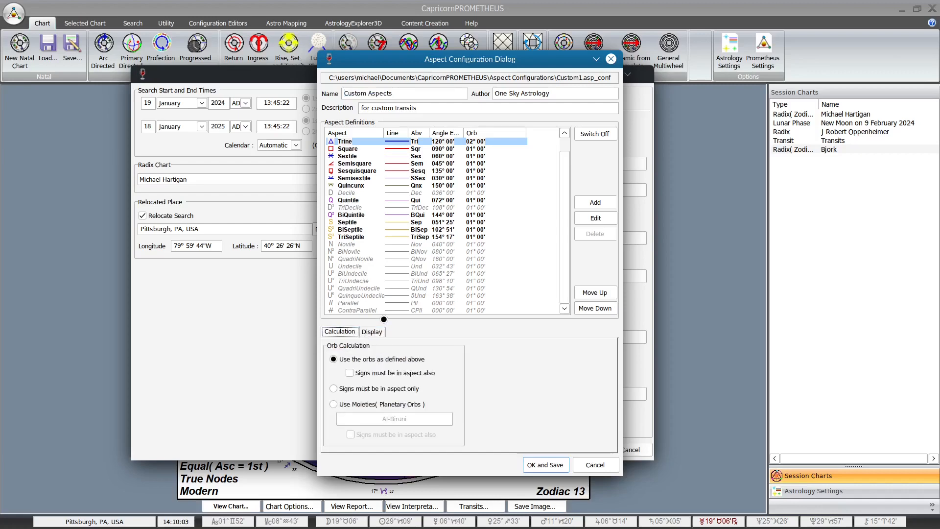
pyautogui.click(545, 464)
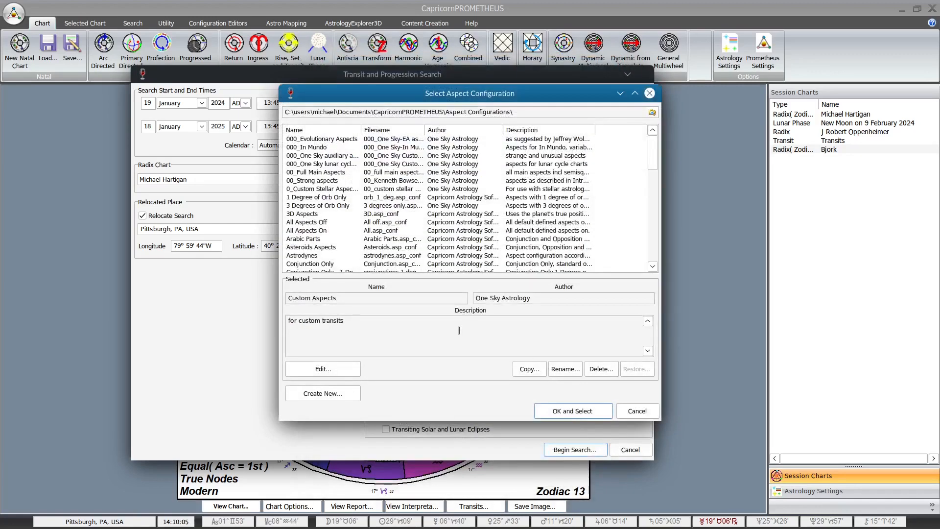
# Step: Choose Custom Aspects as the transiting aspect configuration and run the transit search
pyautogui.scroll(-4, 353, 233)
pyautogui.scroll(-1, 353, 234)
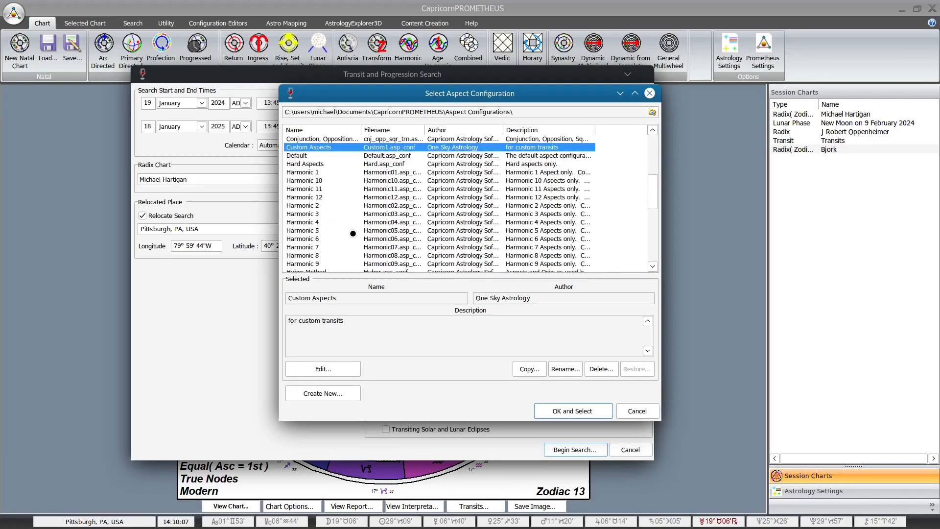
pyautogui.scroll(1, 352, 234)
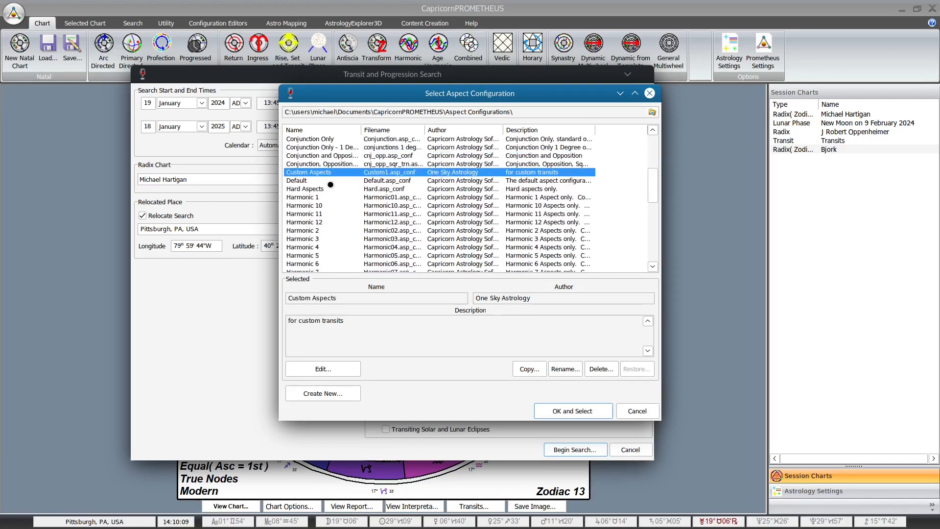
pyautogui.doubleClick(385, 173)
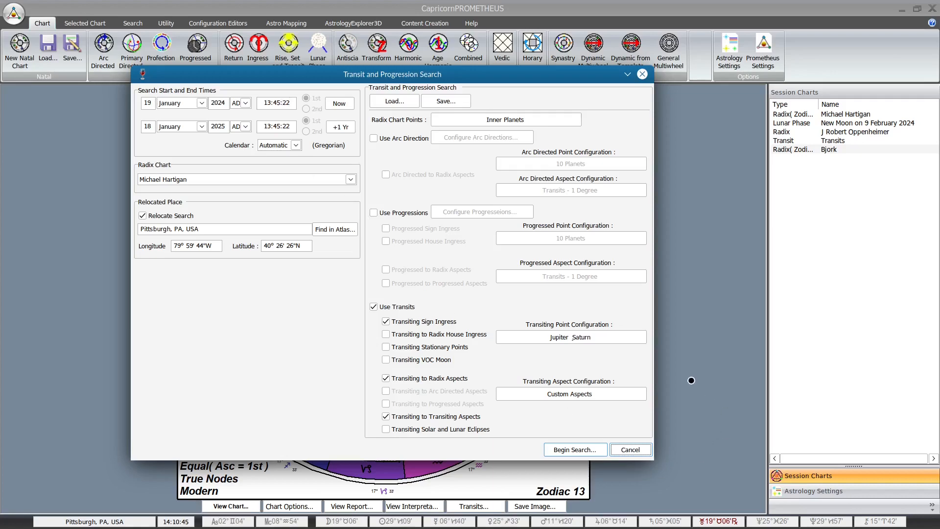
pyautogui.click(577, 450)
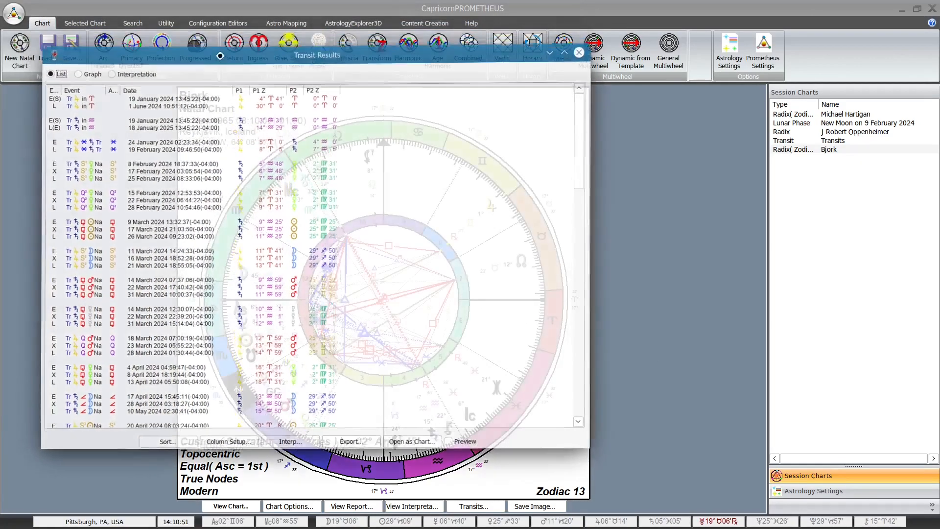
# Step: Show the transit results as a graph in a maximized window and set the date line mode to On
pyautogui.click(78, 79)
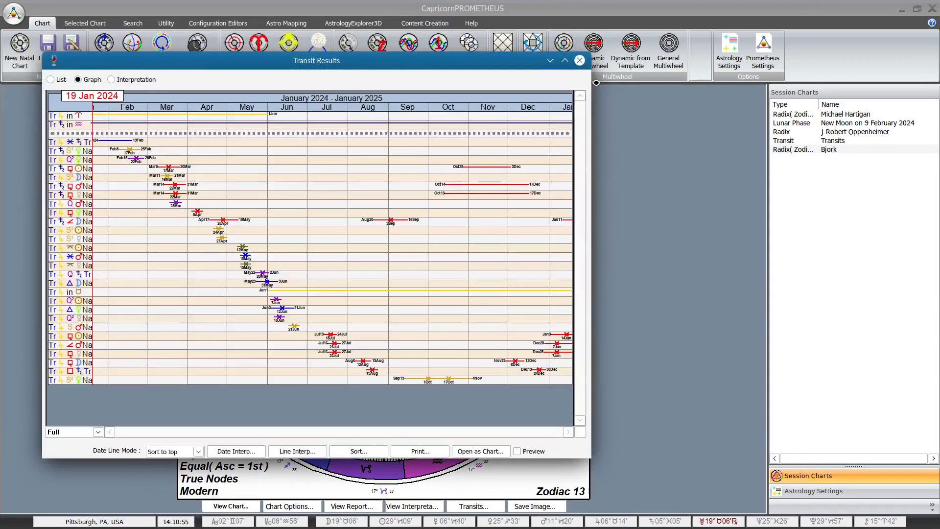
pyautogui.click(566, 61)
pyautogui.click(351, 522)
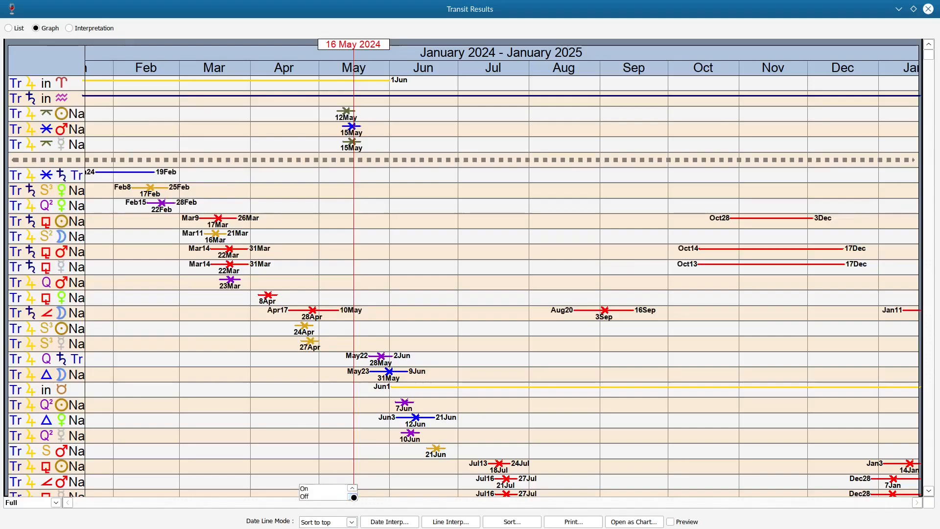
pyautogui.click(319, 491)
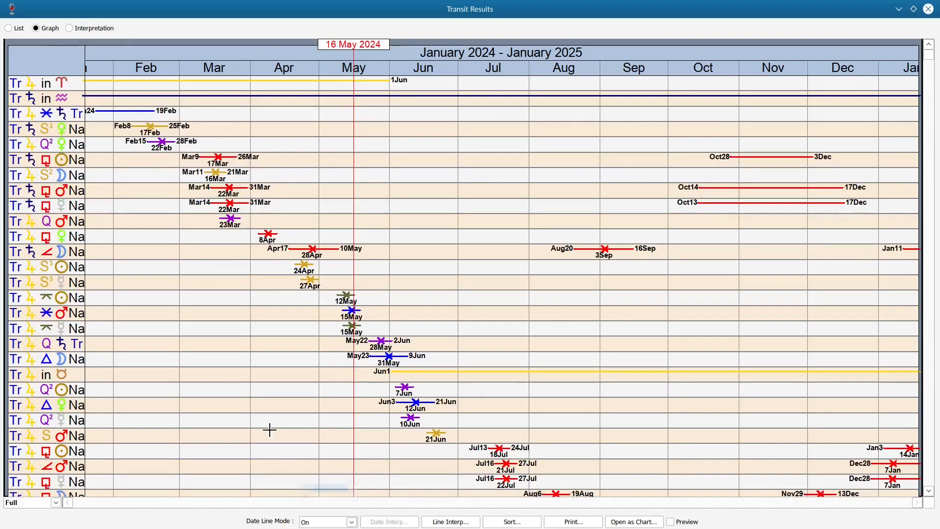
pyautogui.click(81, 207)
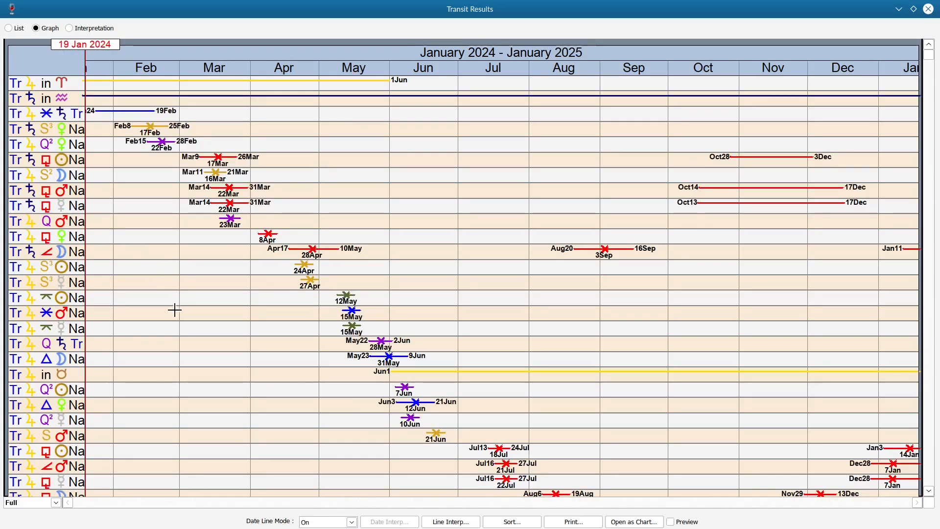
# Step: Examine the Jupiter and Saturn transit rows on the graph, and view an enlarged chart preview for 19 January 2024
pyautogui.scroll(-1, 167, 307)
pyautogui.scroll(-2, 166, 307)
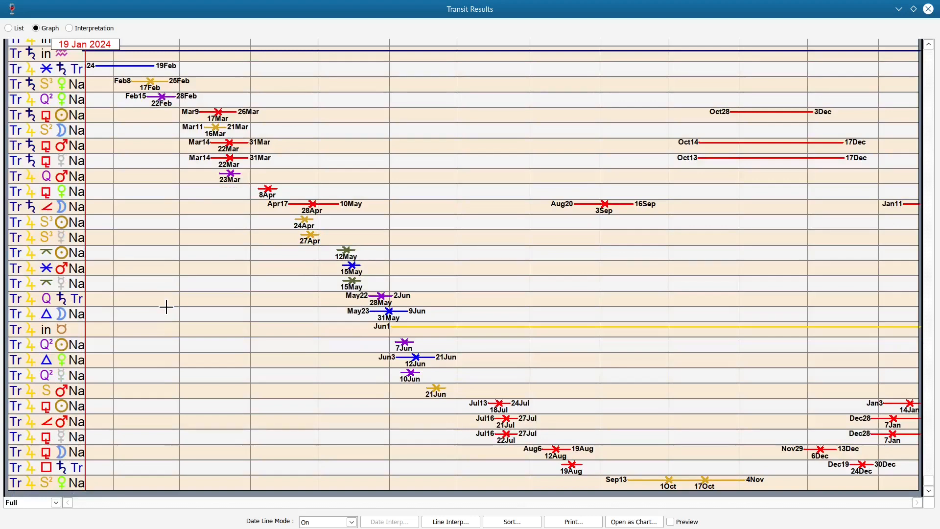
pyautogui.scroll(3, 167, 307)
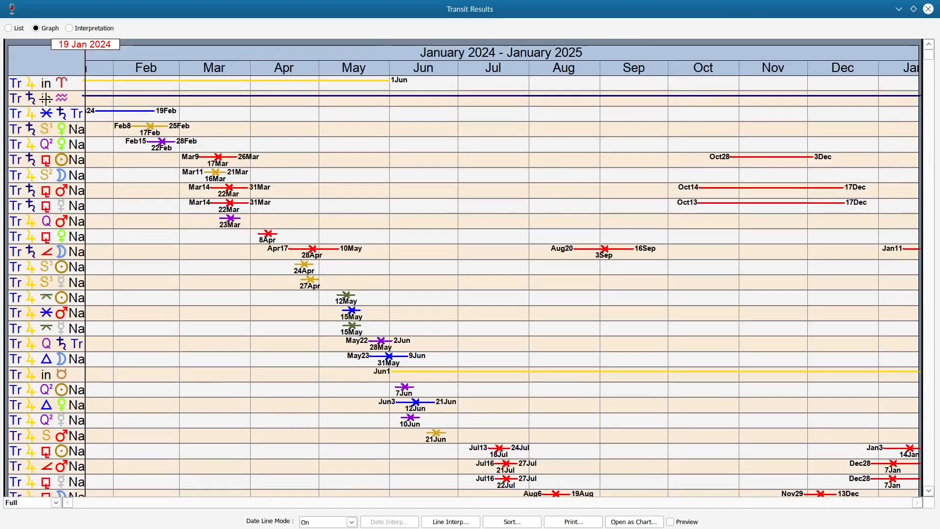
pyautogui.scroll(-3, 44, 355)
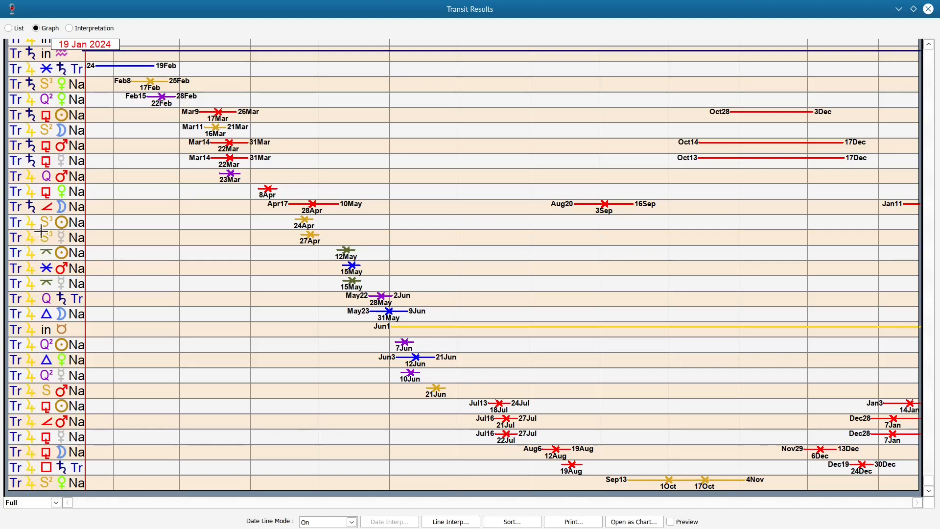
pyautogui.scroll(3, 44, 216)
pyautogui.scroll(1, 44, 212)
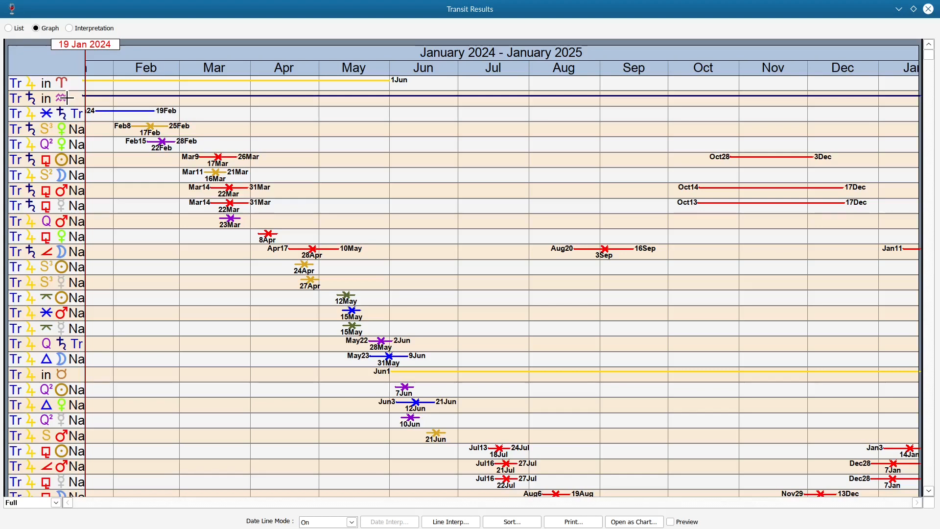
pyautogui.click(670, 521)
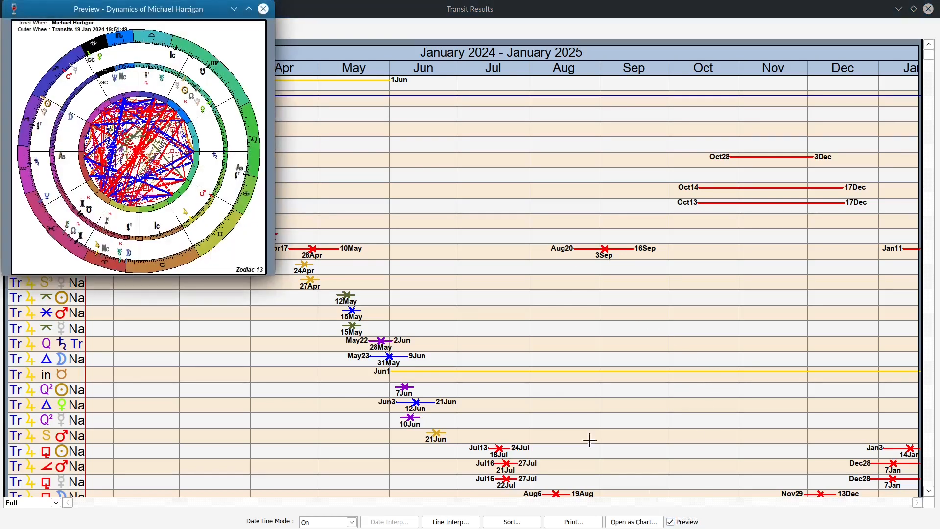
pyautogui.moveTo(274, 279); pyautogui.dragTo(453, 454)
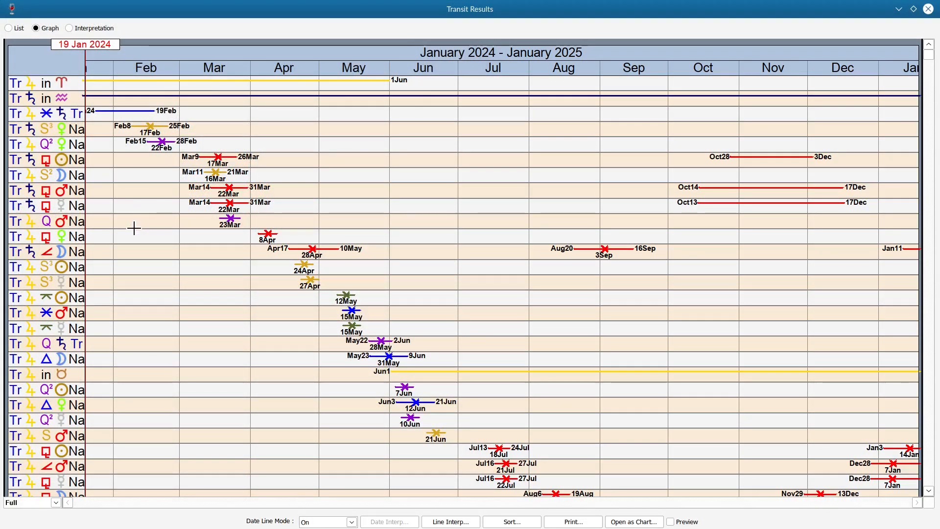
# Step: Circle the Jupiter trine Moon, Jupiter trine Venus and mid-May Jupiter transits on the graph, and clear the marks
pyautogui.scroll(-1, 95, 239)
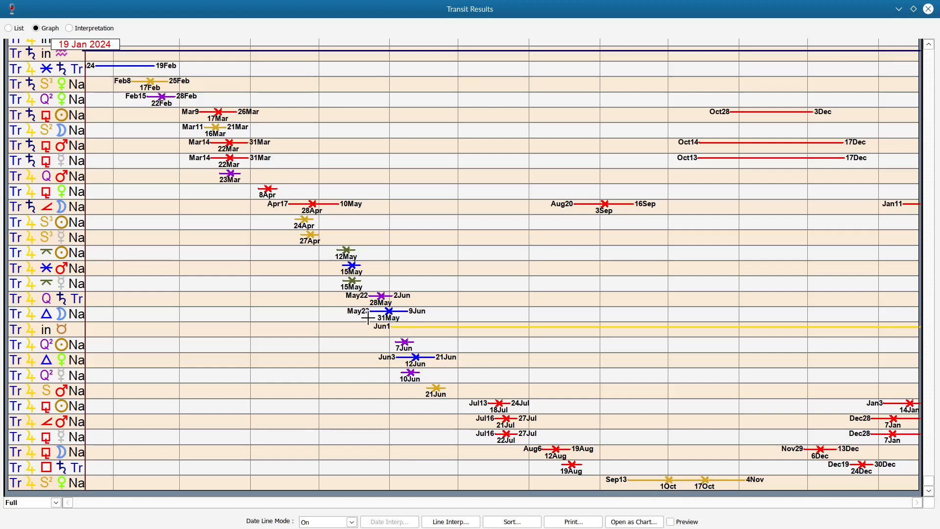
pyautogui.moveTo(369, 325)
pyautogui.mouseDown()
pyautogui.moveTo(414, 298)
pyautogui.moveTo(355, 327)
pyautogui.moveTo(436, 318)
pyautogui.mouseUp()
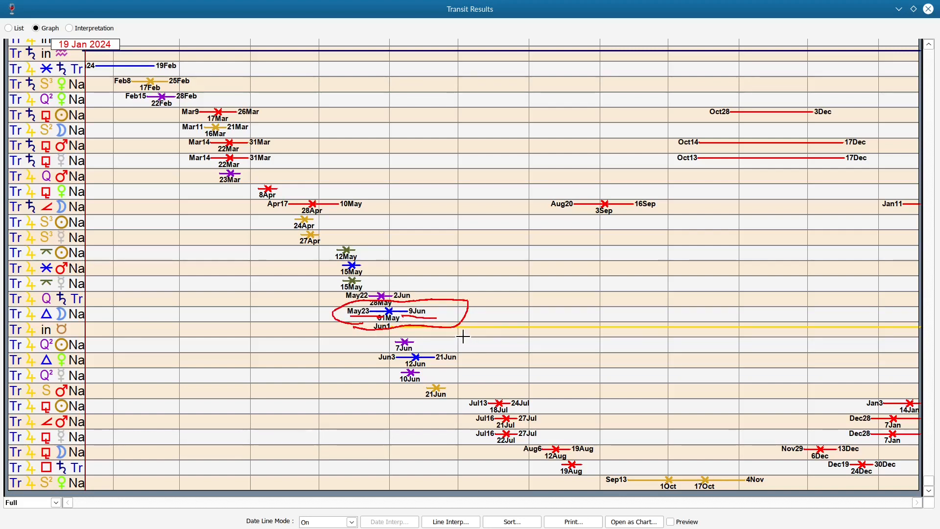
pyautogui.press('shift+super+F11')
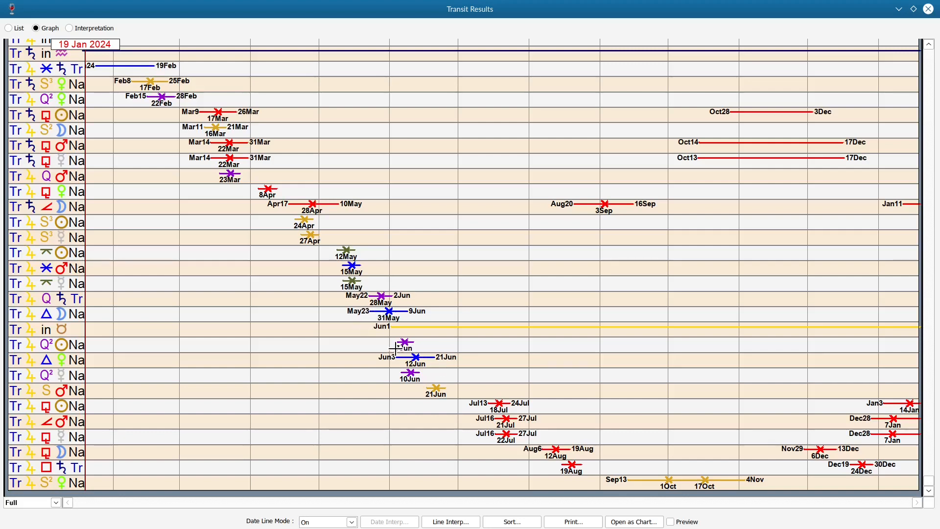
pyautogui.moveTo(386, 348)
pyautogui.mouseDown()
pyautogui.moveTo(372, 376)
pyautogui.moveTo(460, 350)
pyautogui.moveTo(387, 348)
pyautogui.mouseUp()
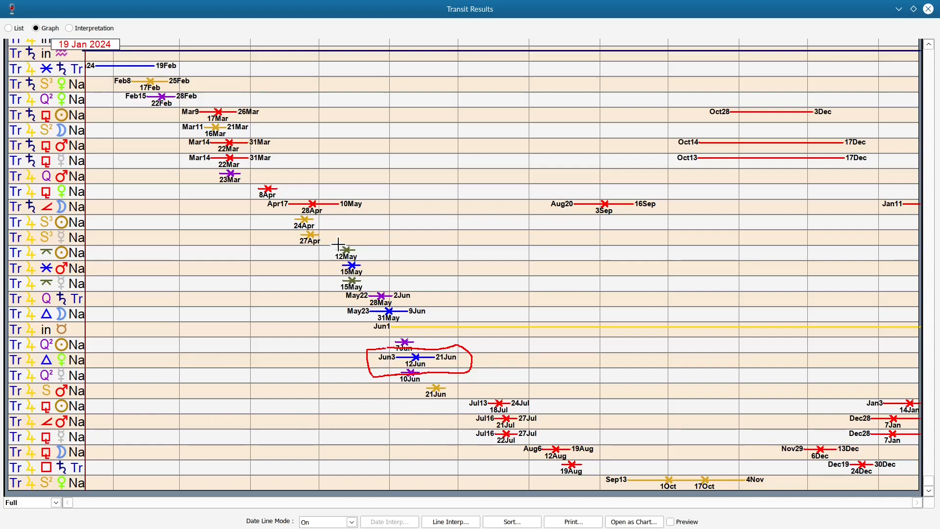
pyautogui.moveTo(338, 257)
pyautogui.mouseDown()
pyautogui.moveTo(329, 247)
pyautogui.moveTo(347, 292)
pyautogui.moveTo(341, 284)
pyautogui.mouseUp()
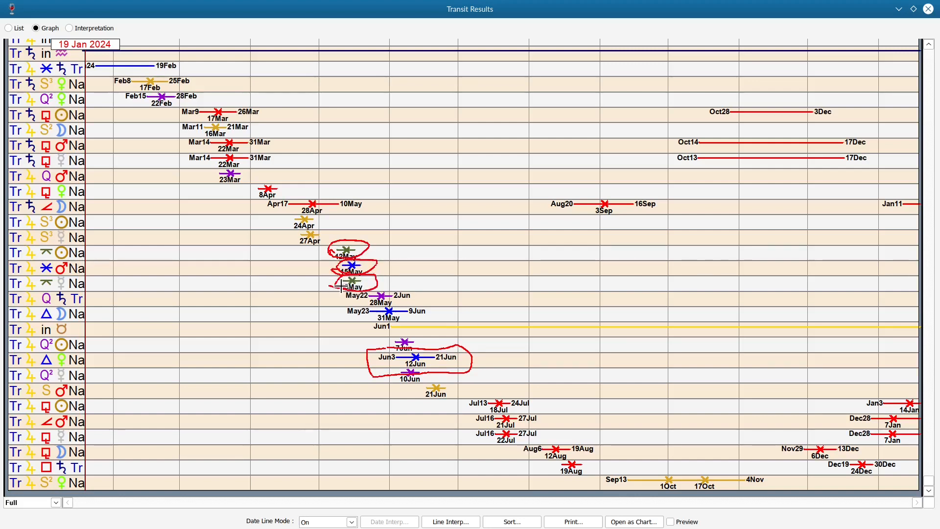
pyautogui.press('e')
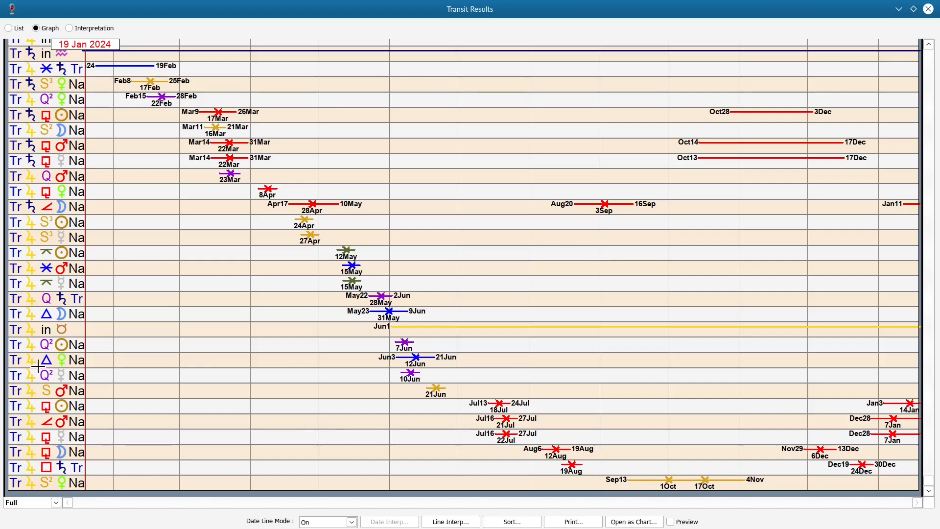
# Step: Restore and narrow the Transit Results window beside the chart, and display the first radix chart of the session
pyautogui.click(913, 9)
pyautogui.moveTo(530, 60); pyautogui.dragTo(493, 98)
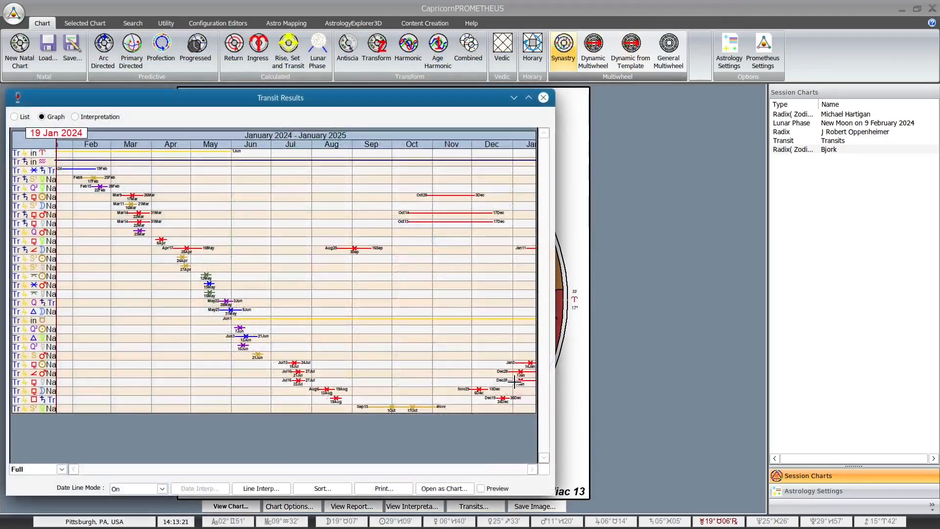
pyautogui.moveTo(555, 375); pyautogui.dragTo(173, 351)
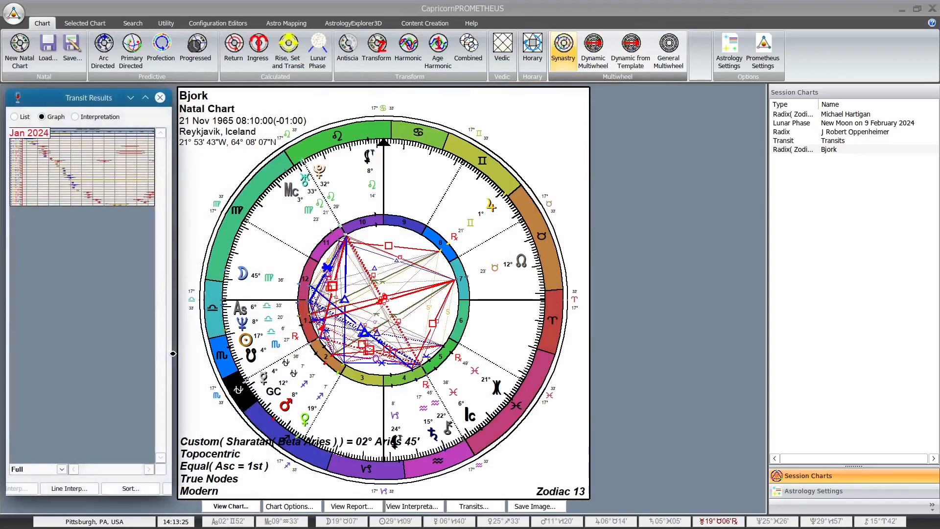
pyautogui.click(838, 114)
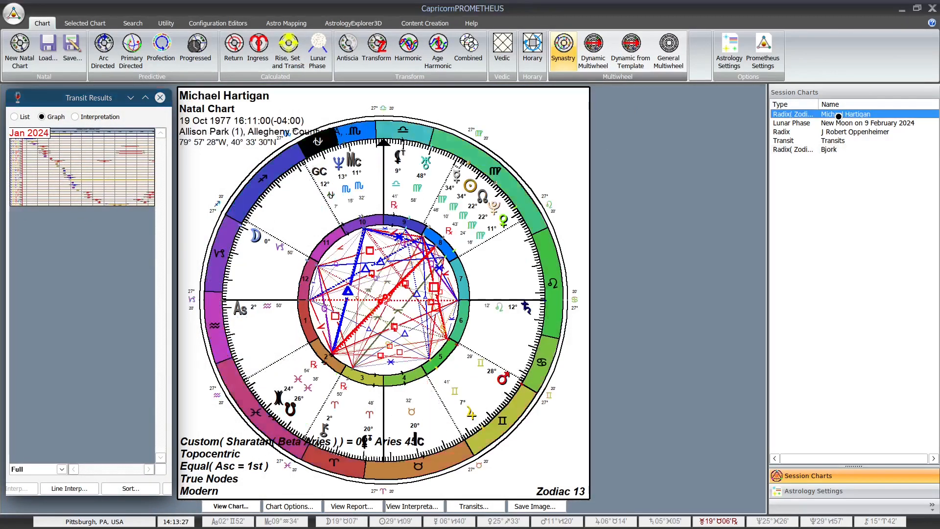
# Step: Start a new transit search with Transiting Sign Ingress and Transiting to Transiting Aspects on, and Radix House Ingress and Stationary Points off
pyautogui.click(474, 507)
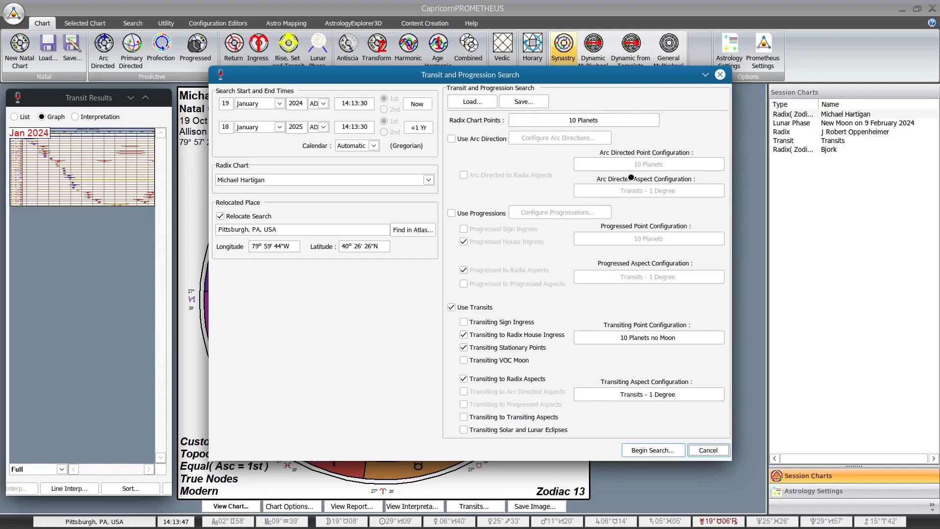
pyautogui.moveTo(509, 74); pyautogui.dragTo(445, 89)
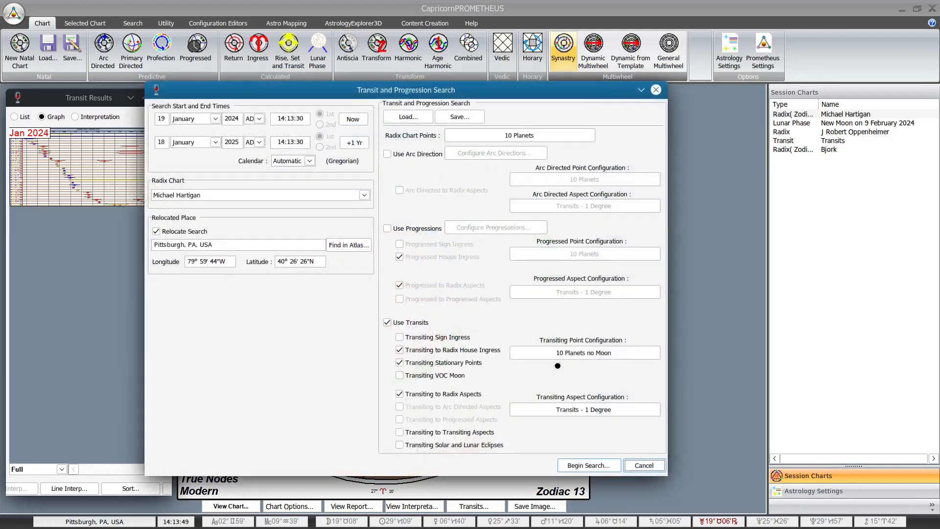
pyautogui.click(399, 350)
pyautogui.click(401, 363)
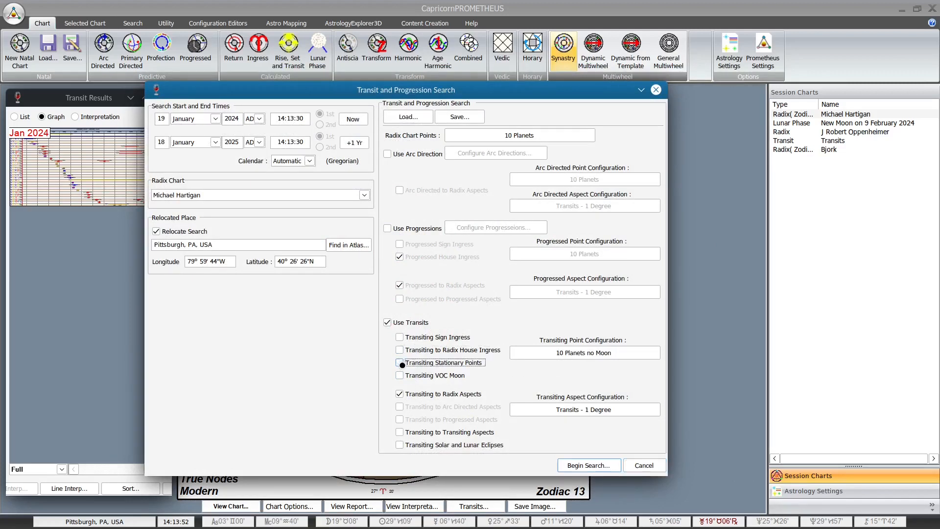
pyautogui.click(401, 337)
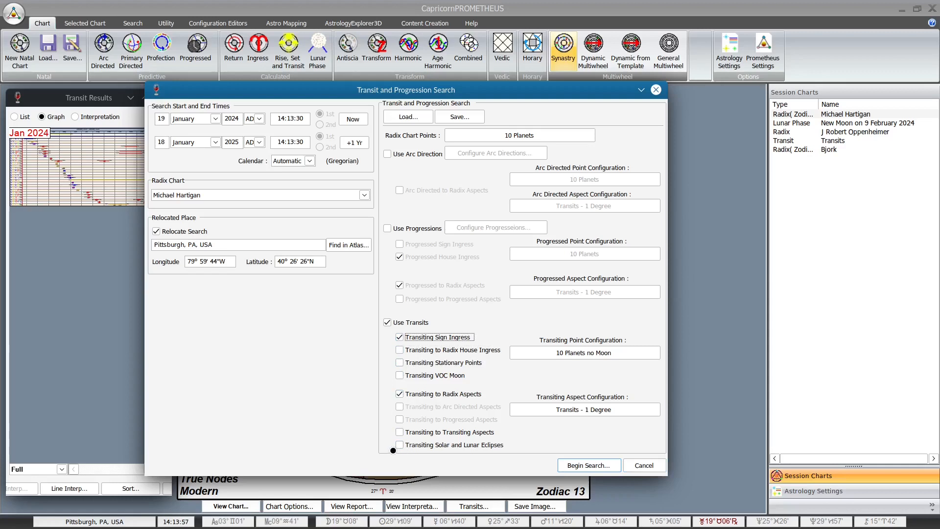
pyautogui.click(400, 432)
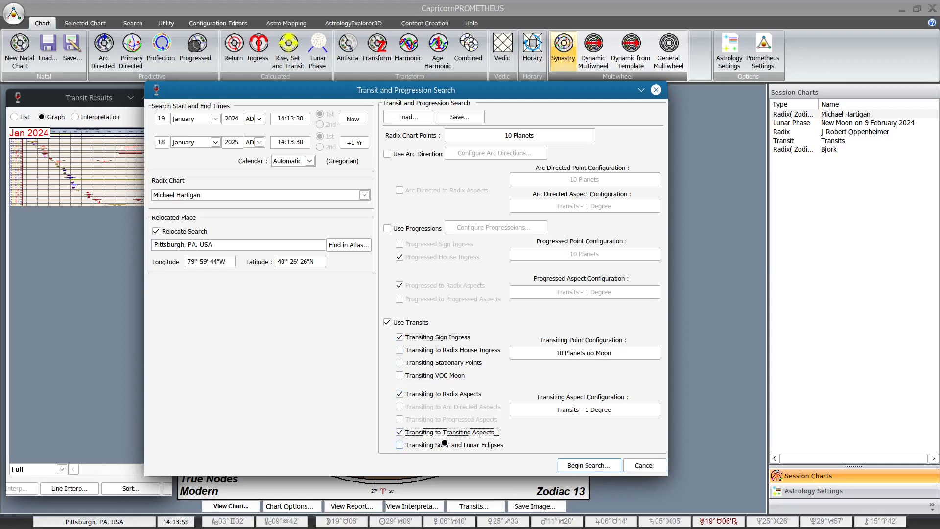
# Step: Clear the Progressed House Ingress and Progressed to Radix Aspects options, leaving Use Progressions switched off
pyautogui.click(387, 229)
pyautogui.click(400, 257)
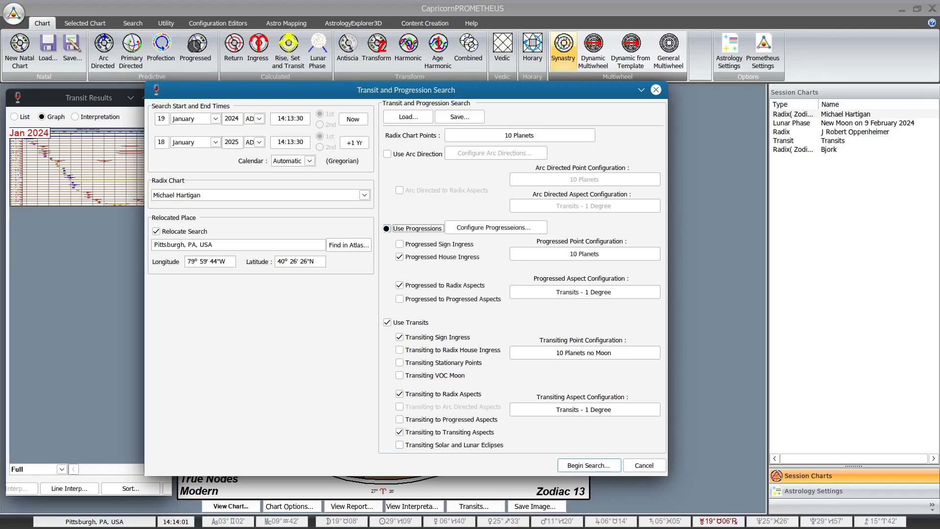
pyautogui.click(400, 285)
pyautogui.click(404, 229)
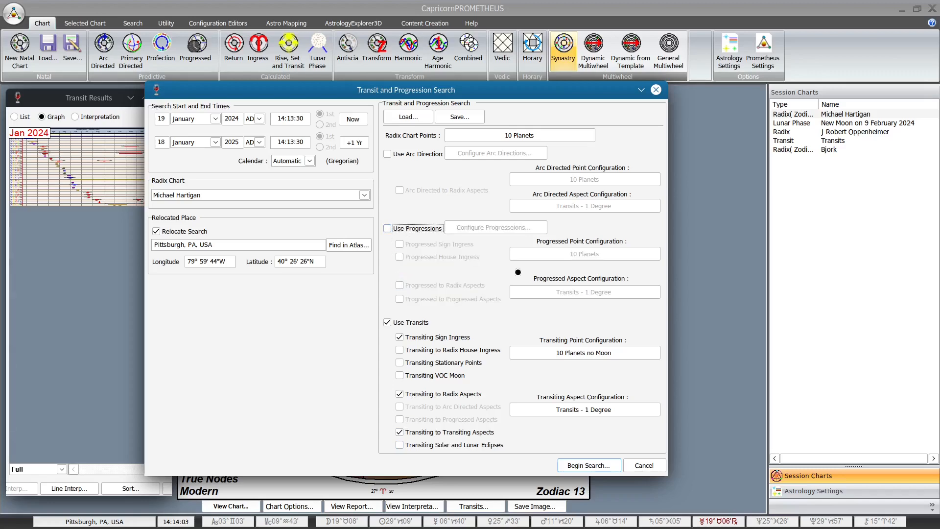
# Step: Choose Jupiter & Saturn as the transiting point configuration
pyautogui.click(565, 353)
pyautogui.scroll(-15, 349, 228)
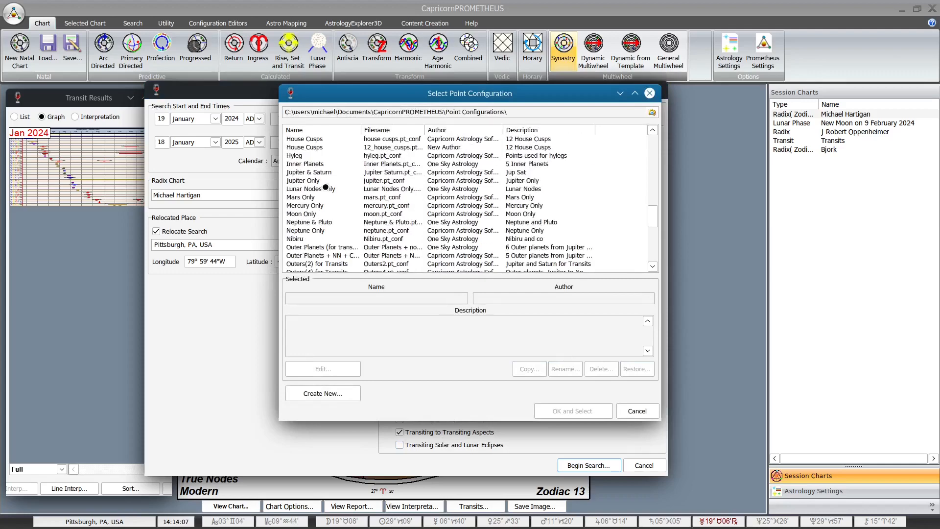
pyautogui.doubleClick(321, 172)
pyautogui.click(595, 411)
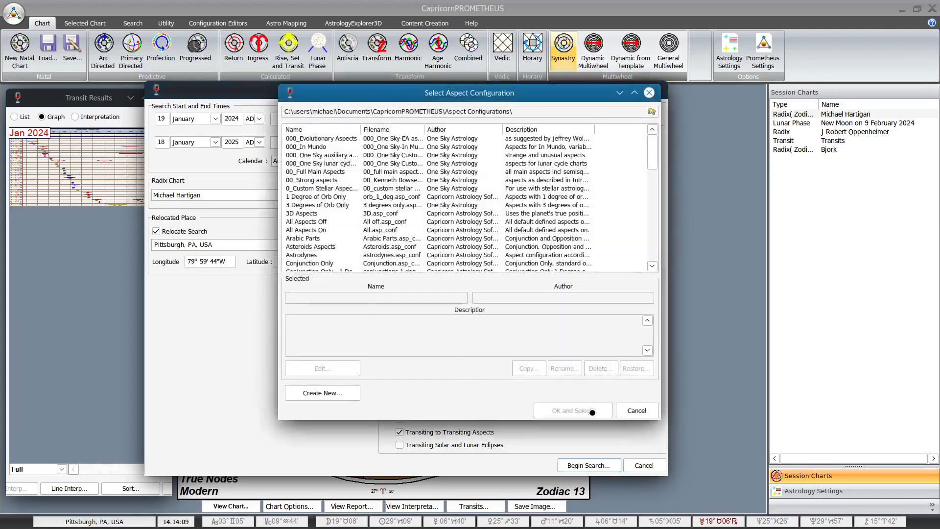
pyautogui.click(642, 416)
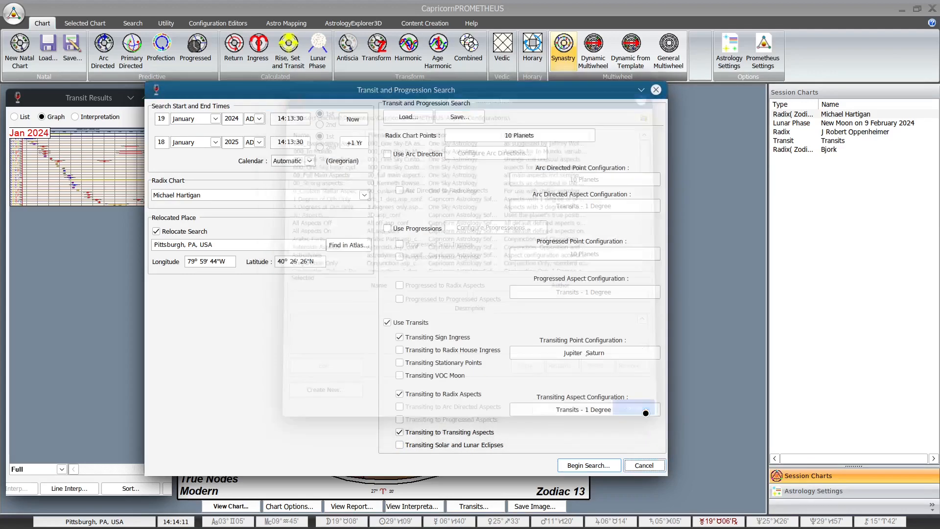
# Step: Choose Custom Aspects as the transiting aspect configuration for the new search
pyautogui.click(579, 415)
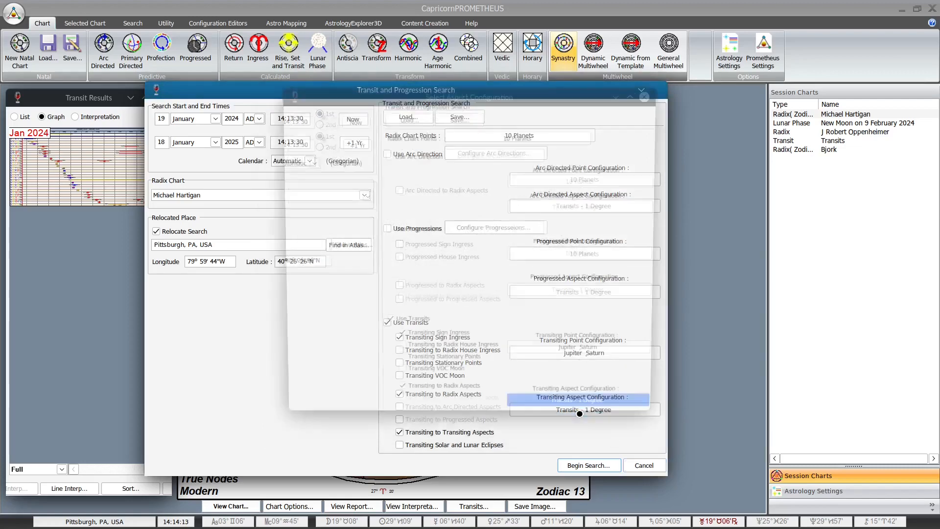
pyautogui.scroll(-2, 325, 244)
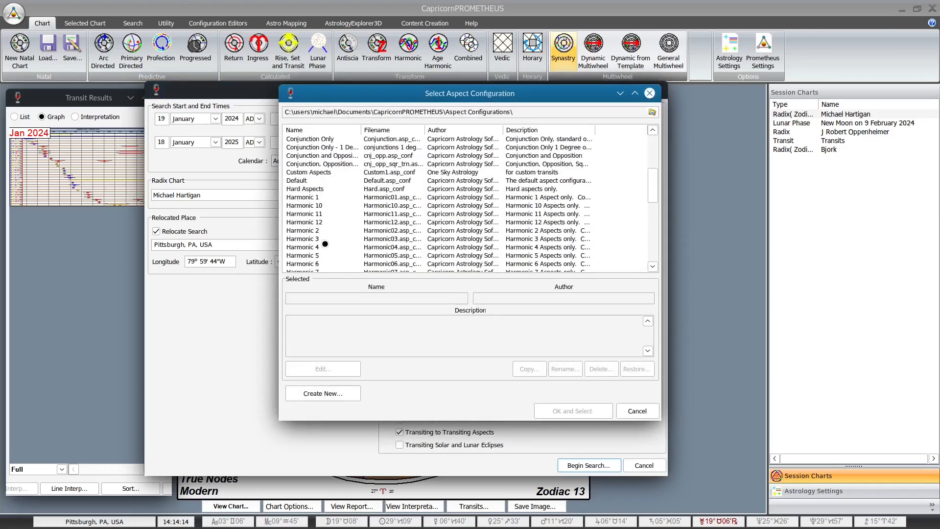
pyautogui.doubleClick(322, 173)
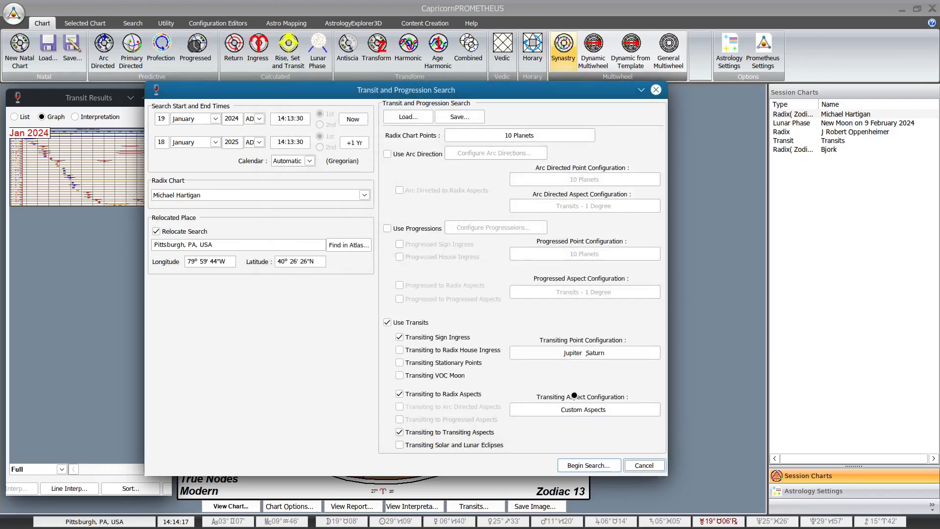
# Step: Choose Inner Planets as the radix chart points for the transit search
pyautogui.click(493, 134)
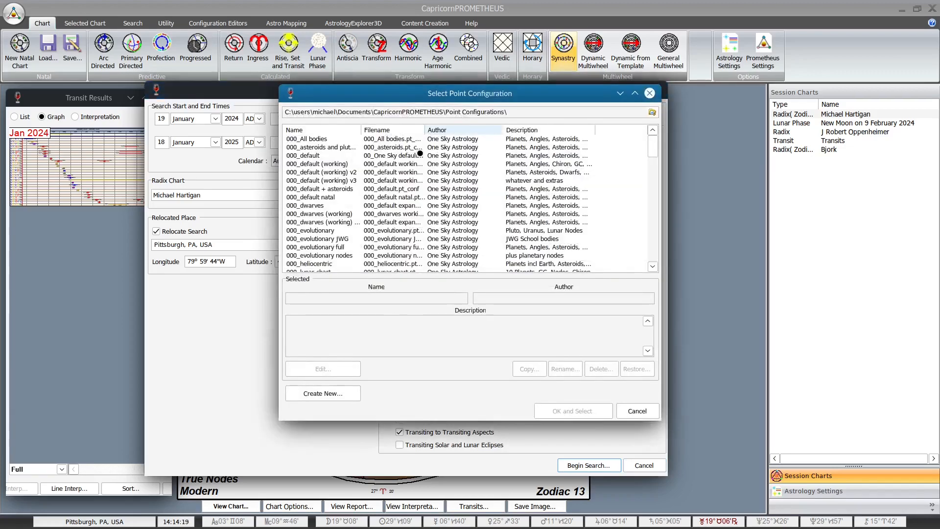
pyautogui.scroll(-8, 317, 261)
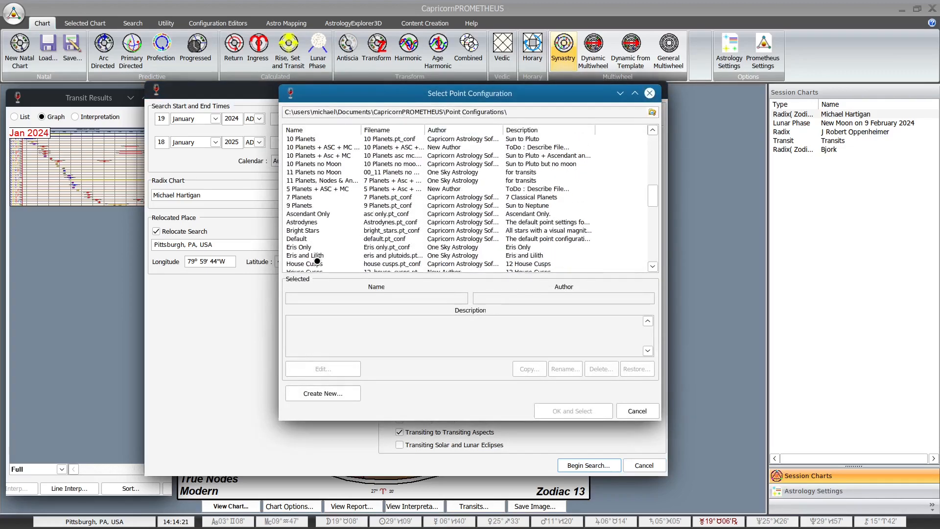
pyautogui.scroll(-3, 316, 261)
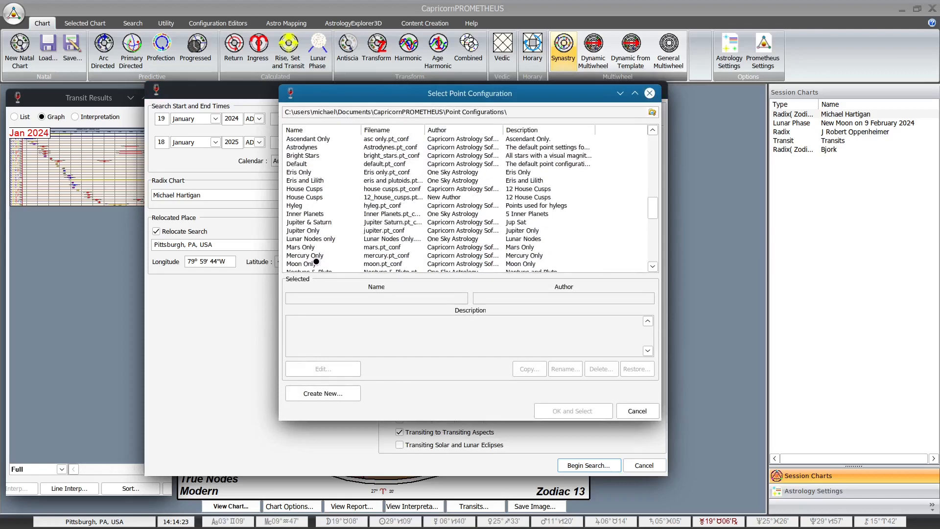
pyautogui.doubleClick(301, 214)
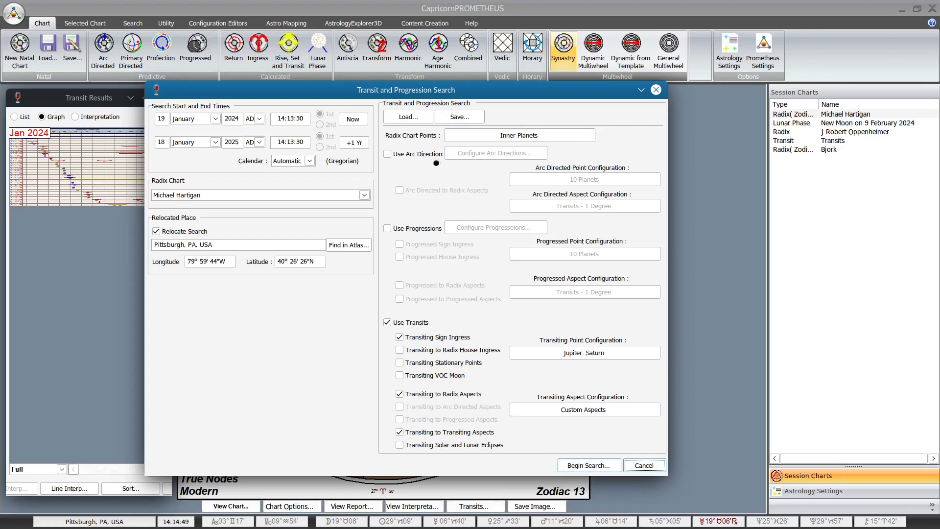
# Step: Save the transit search configuration as Jup_Sat_to_Inner_Planets
pyautogui.click(455, 117)
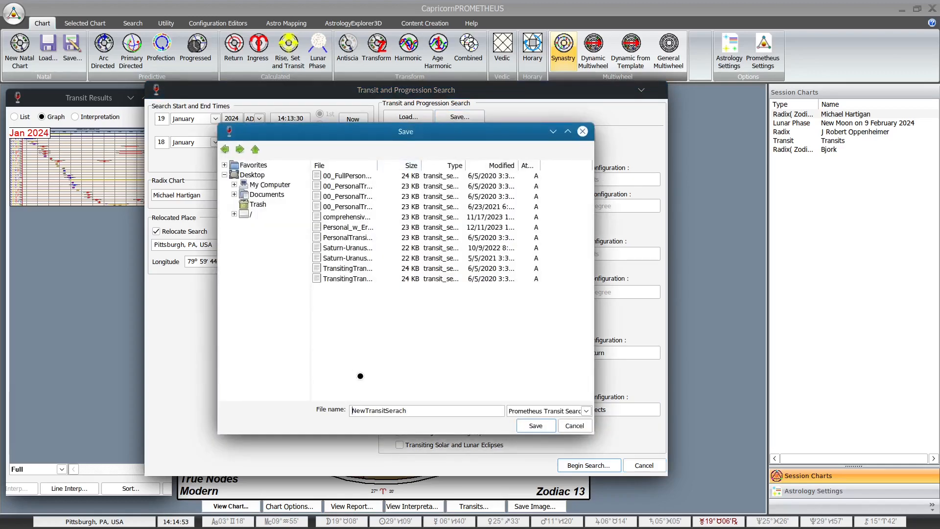
pyautogui.moveTo(375, 173); pyautogui.dragTo(463, 173)
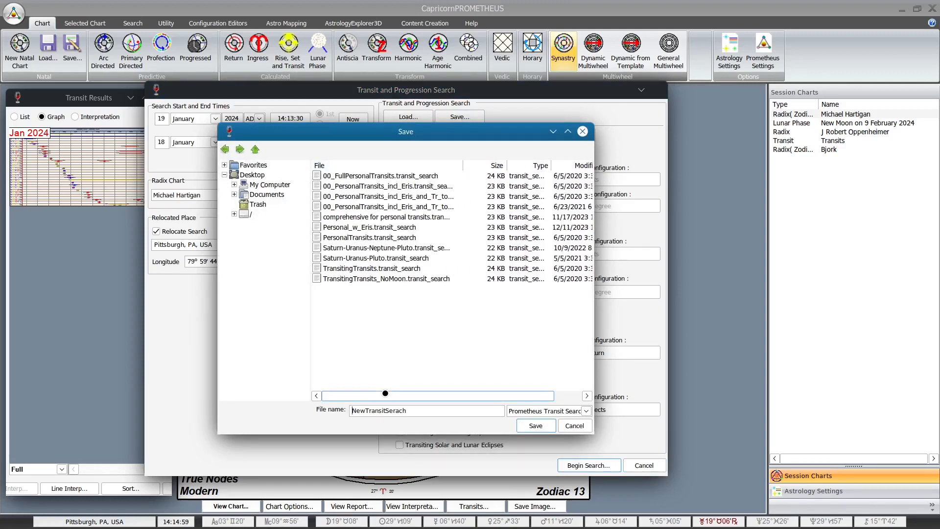
pyautogui.click(408, 413)
pyautogui.doubleClick(409, 412)
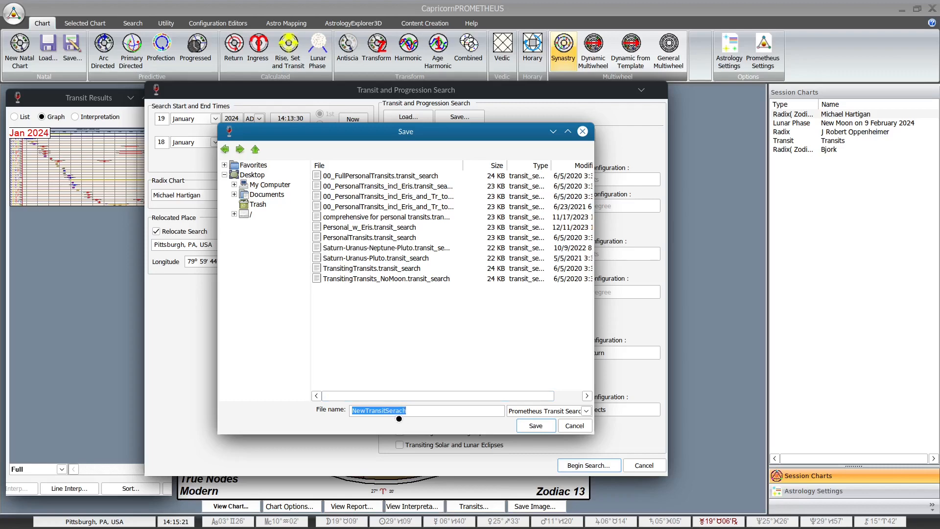
pyautogui.moveTo(376, 137); pyautogui.dragTo(662, 175)
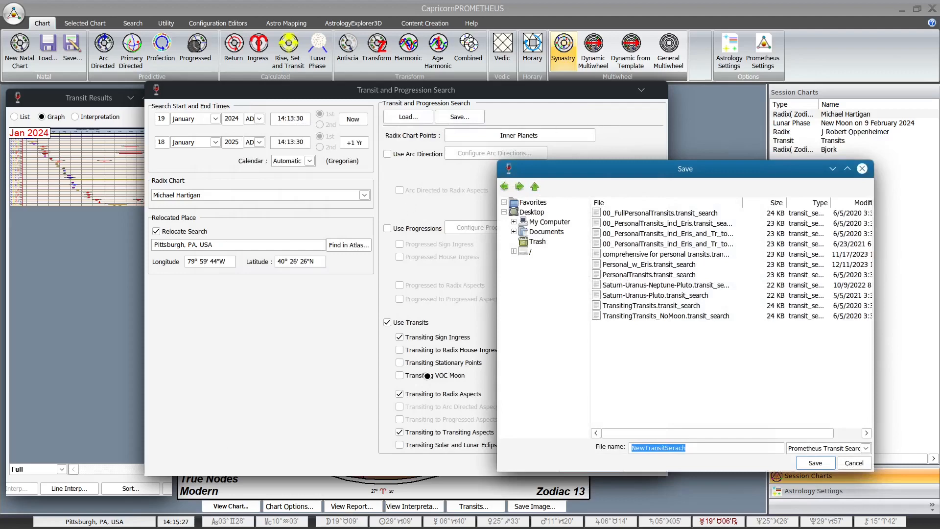
pyautogui.moveTo(568, 190); pyautogui.dragTo(276, 164)
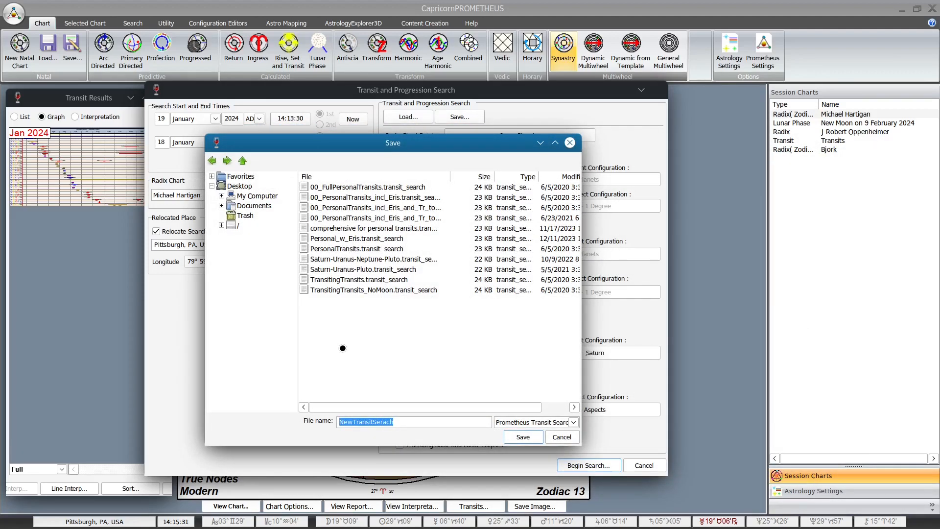
pyautogui.write('J')
pyautogui.write('upSat_to_InnerPlanets')
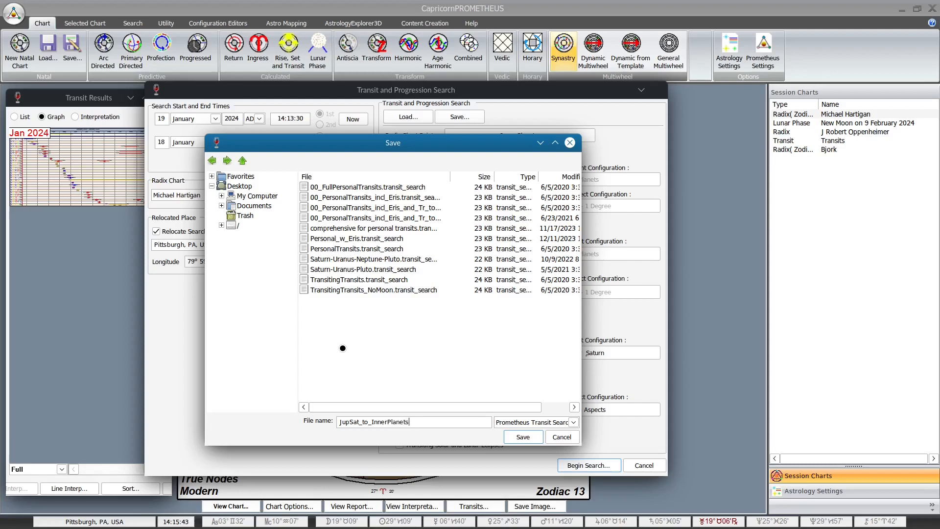
pyautogui.press('Left')
pyautogui.press('Left')
pyautogui.press('Left')
pyautogui.write('_to_')
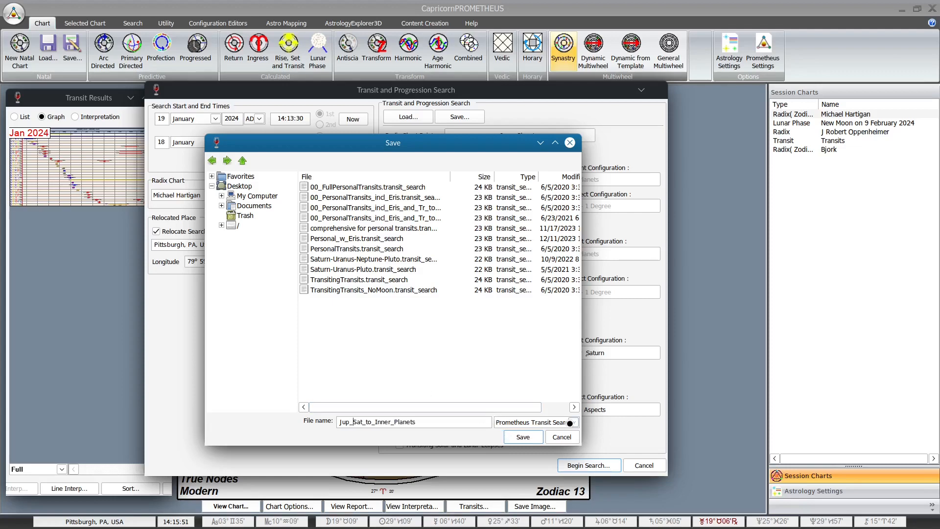
pyautogui.click(522, 437)
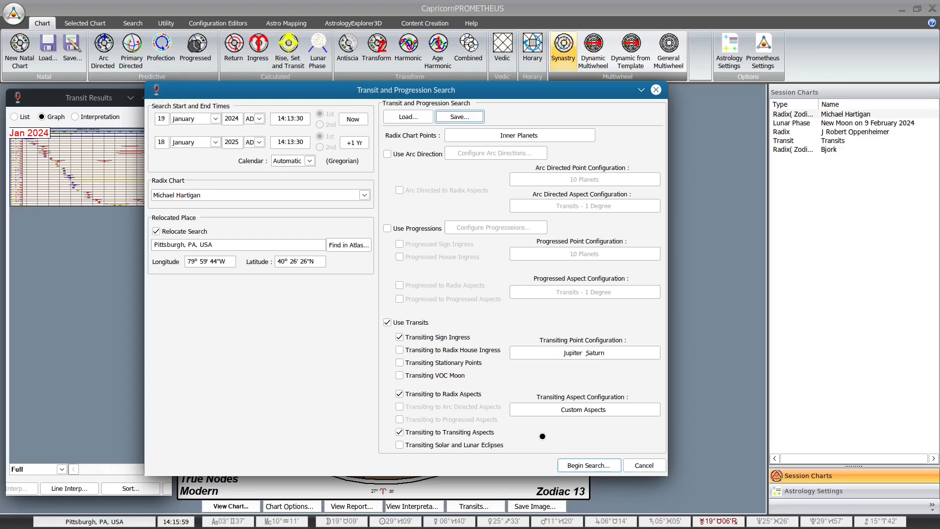
# Step: Load the saved Jup_Sat_to_Inner_Planets.transit_search file back into the transit search
pyautogui.moveTo(444, 92); pyautogui.dragTo(444, 64)
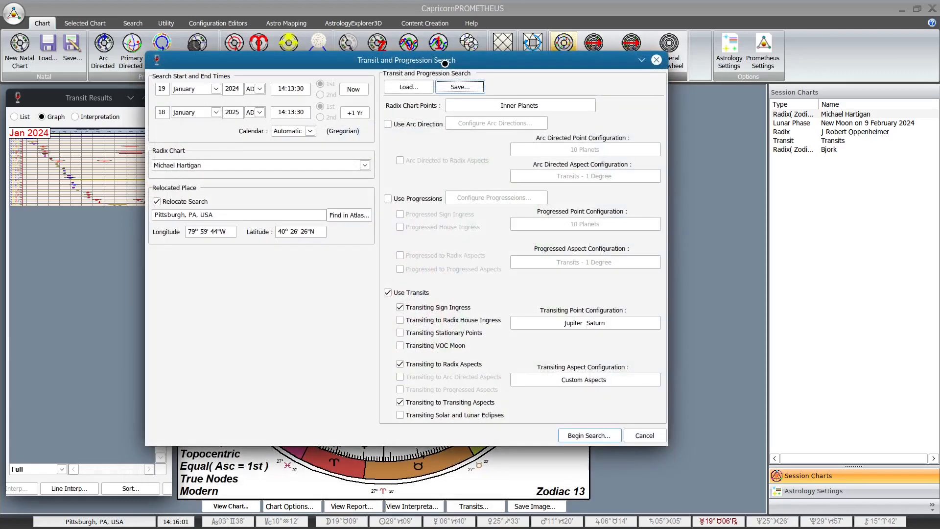
pyautogui.click(409, 90)
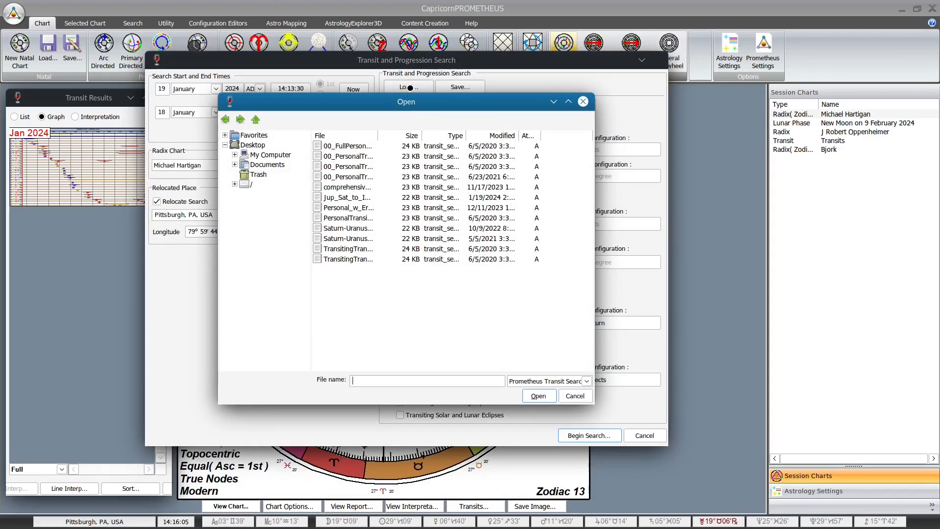
pyautogui.moveTo(594, 404); pyautogui.dragTo(561, 391)
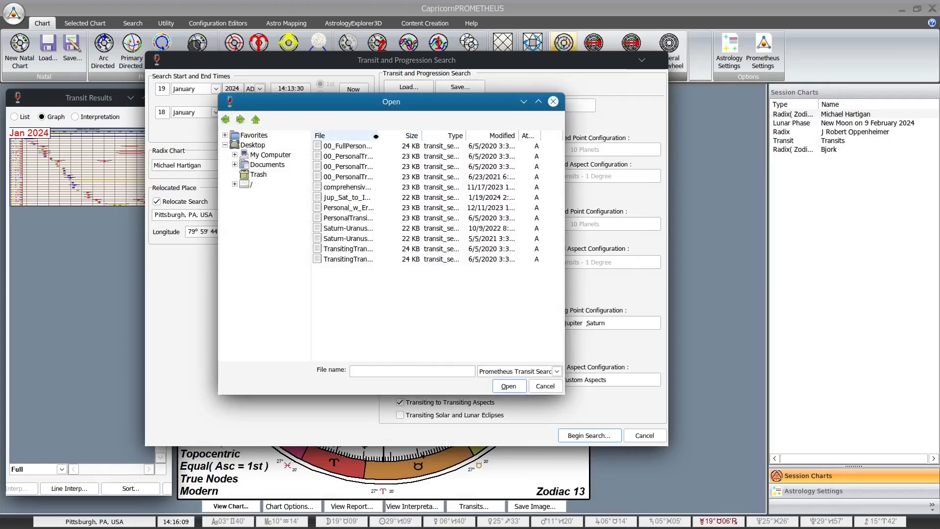
pyautogui.moveTo(375, 135); pyautogui.dragTo(478, 136)
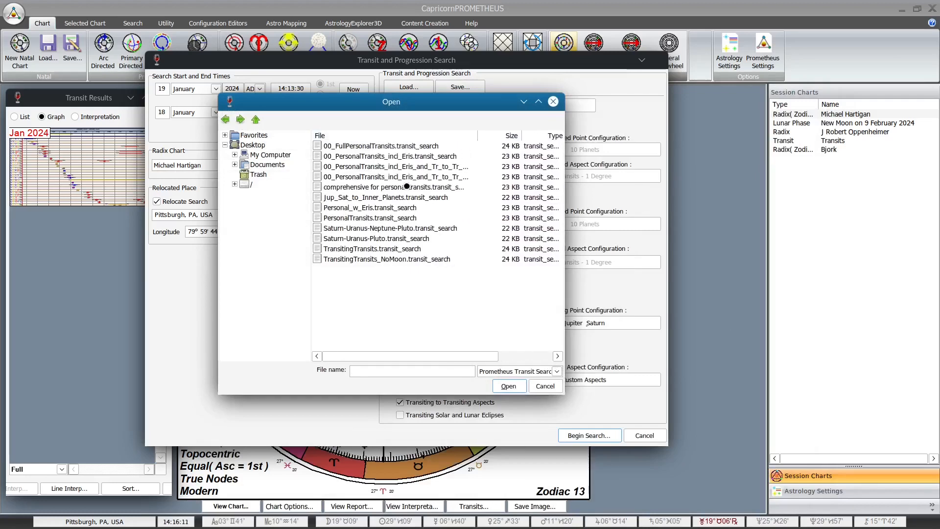
pyautogui.click(341, 197)
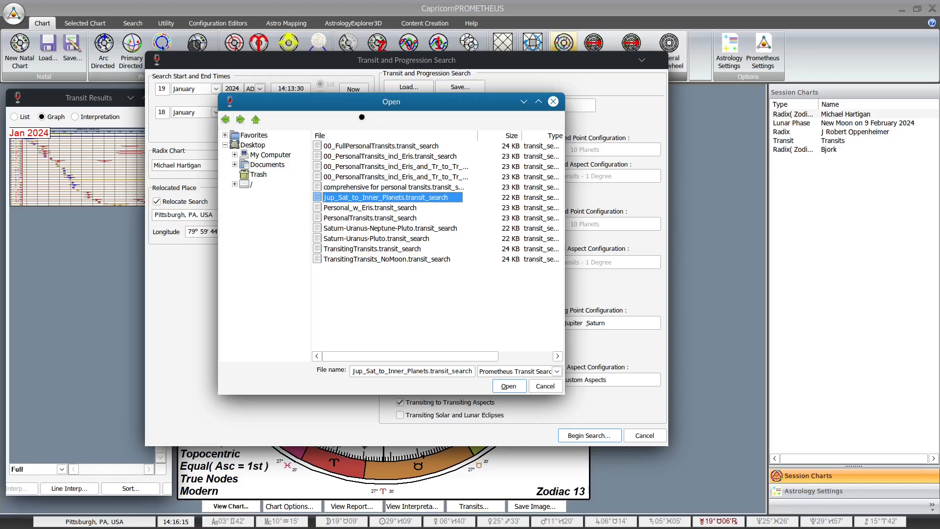
pyautogui.moveTo(218, 274); pyautogui.dragTo(105, 274)
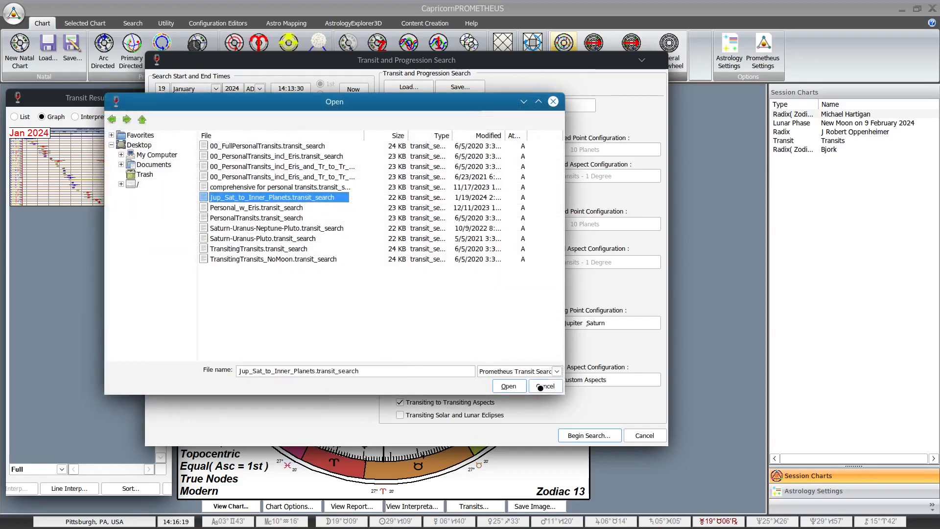
pyautogui.doubleClick(277, 197)
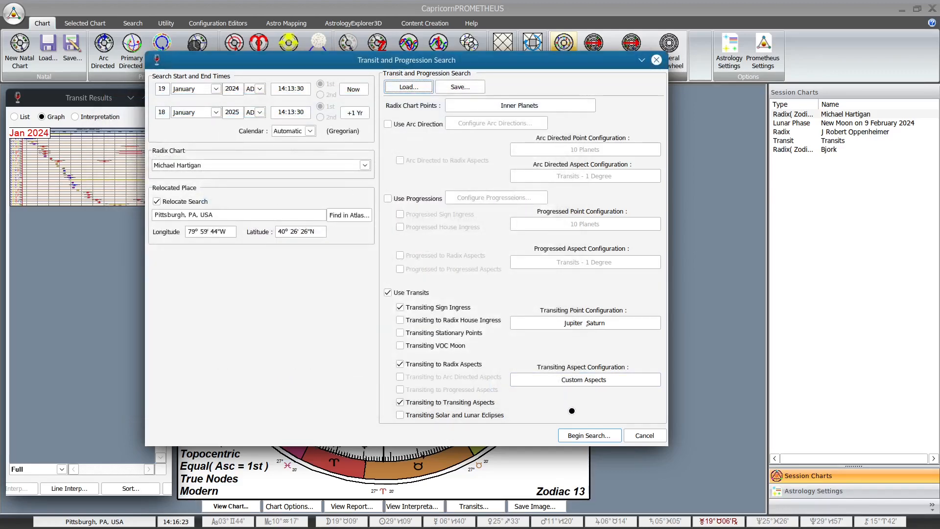
# Step: Load the saved search file Saturn-Uranus-Neptune-Pluto.transit_search into the transit search
pyautogui.click(414, 85)
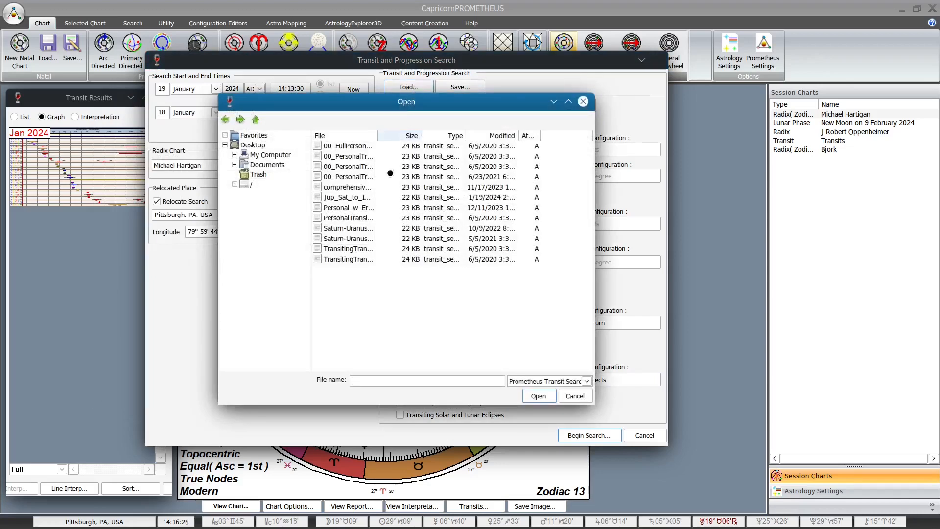
pyautogui.moveTo(377, 135); pyautogui.dragTo(492, 136)
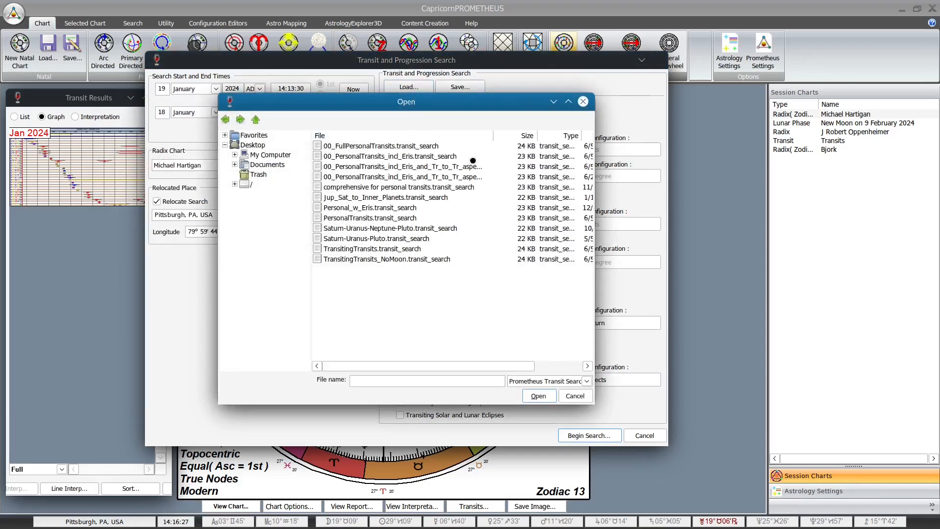
pyautogui.click(346, 228)
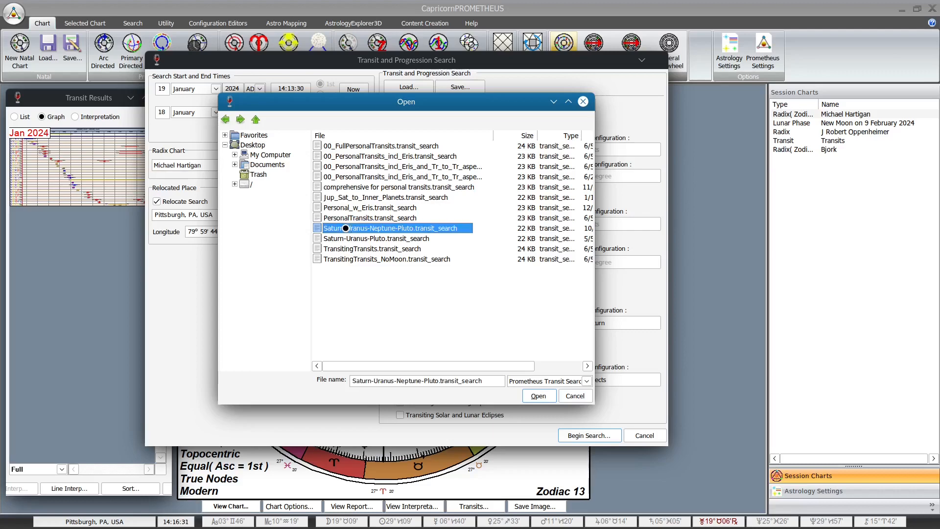
pyautogui.doubleClick(346, 228)
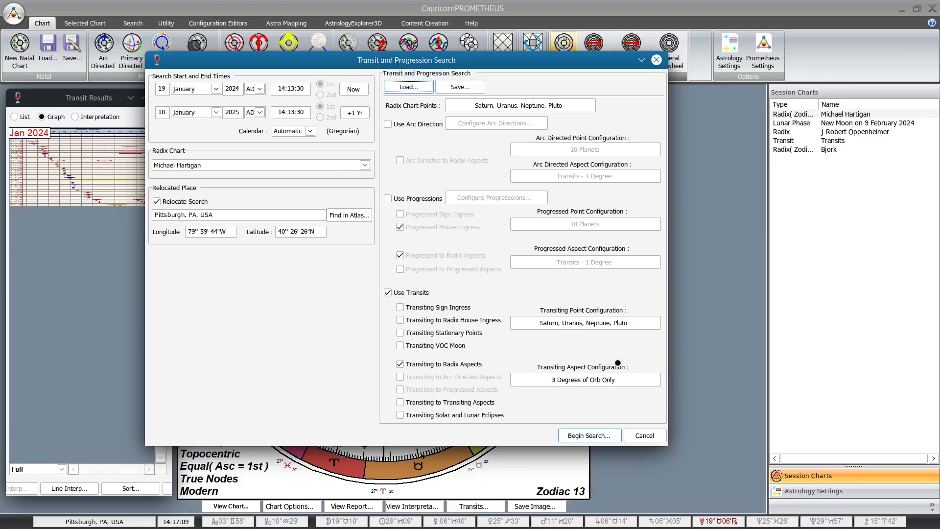
# Step: Run the Saturn, Uranus, Neptune, Pluto transit search, then maximize its results window and display the results as a graph
pyautogui.click(588, 436)
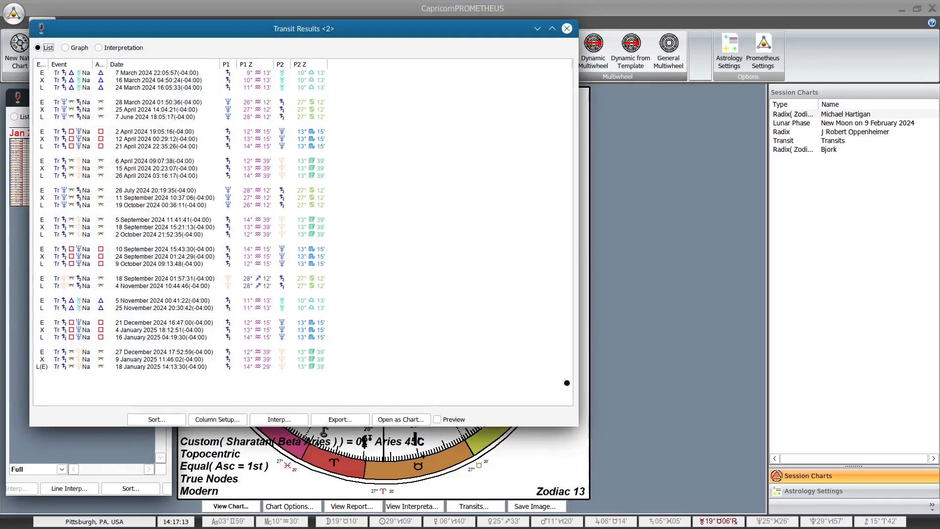
pyautogui.moveTo(314, 31); pyautogui.dragTo(445, 96)
pyautogui.click(705, 99)
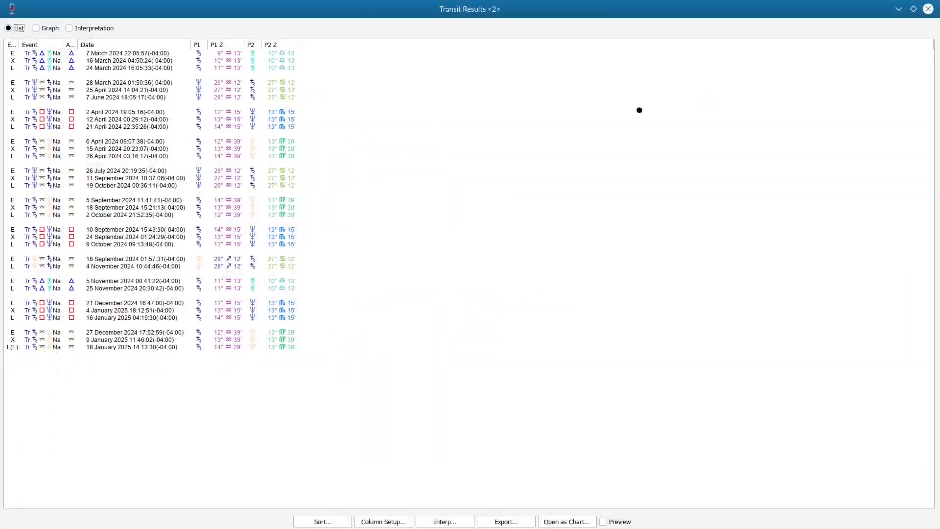
pyautogui.click(36, 28)
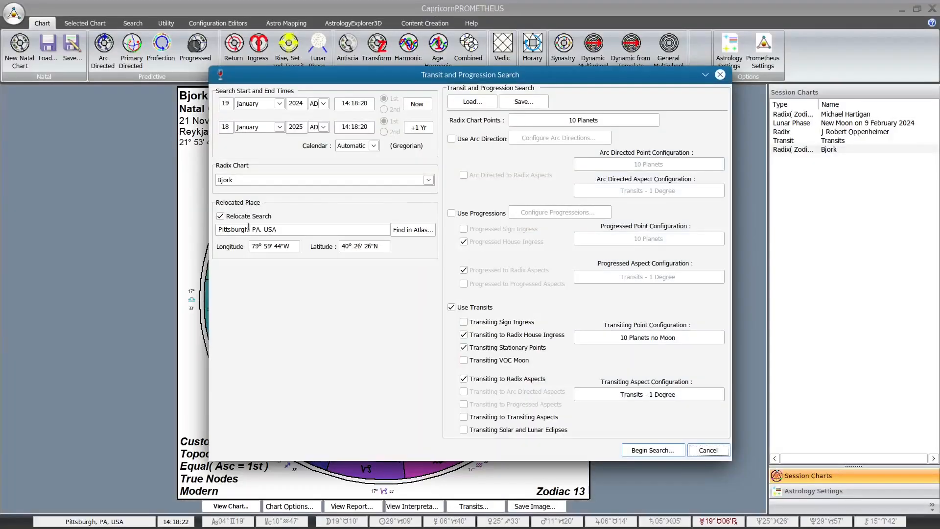
# Step: Turn off Relocate Search for the Bjork transit search and set the end year to 2030
pyautogui.click(220, 216)
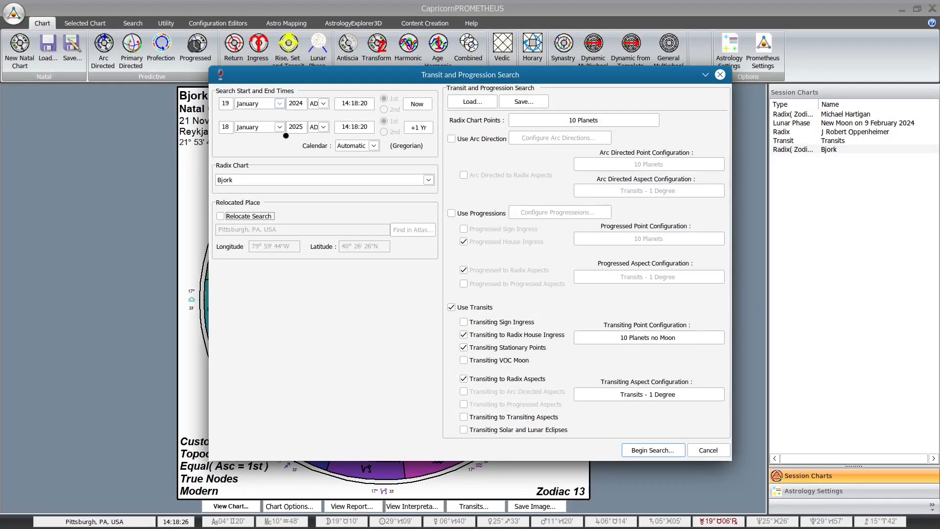
pyautogui.moveTo(303, 127); pyautogui.dragTo(296, 127)
pyautogui.write('30')
# Step: Load the saved search file Saturn-Uranus-Pluto.transit_search for the Bjork chart
pyautogui.click(471, 101)
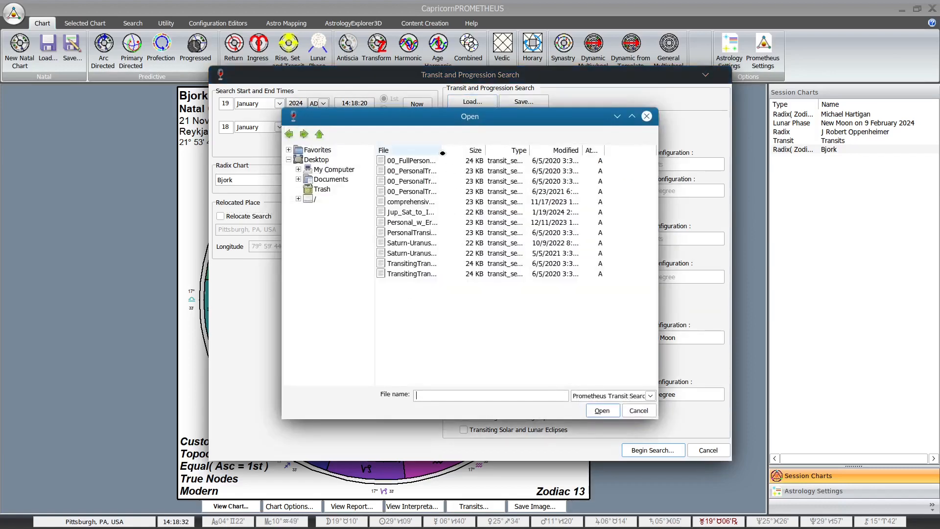
pyautogui.doubleClick(442, 151)
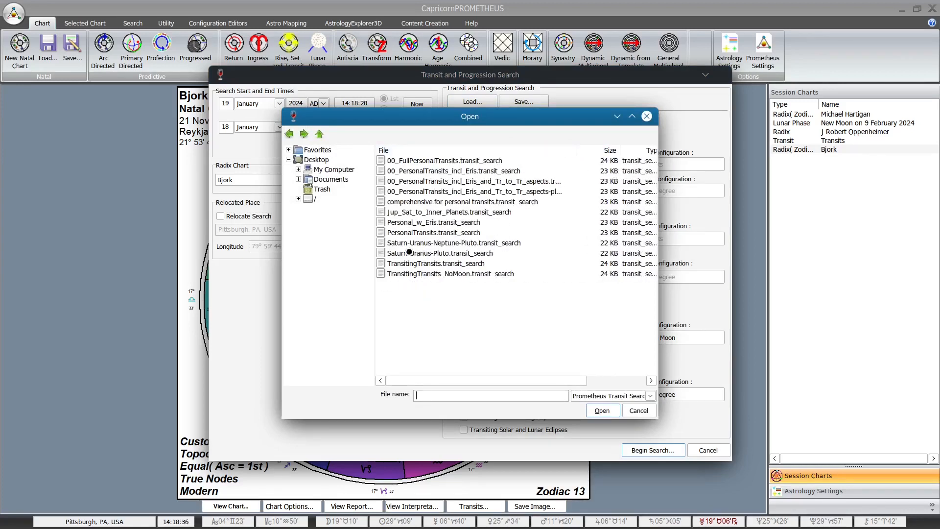
pyautogui.click(423, 254)
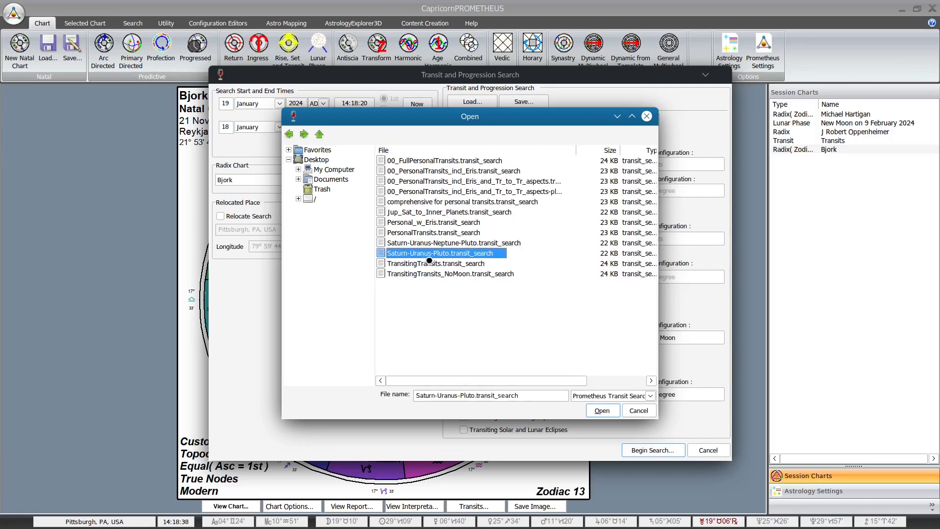
pyautogui.doubleClick(425, 254)
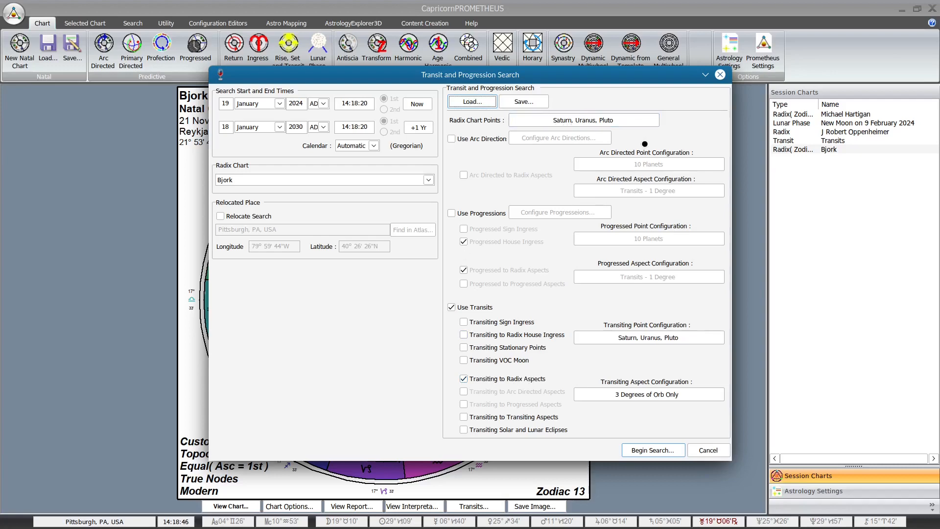
# Step: Run the Saturn, Uranus, Pluto transit search for Bjork, view the results as a graph, and close the results window
pyautogui.click(657, 450)
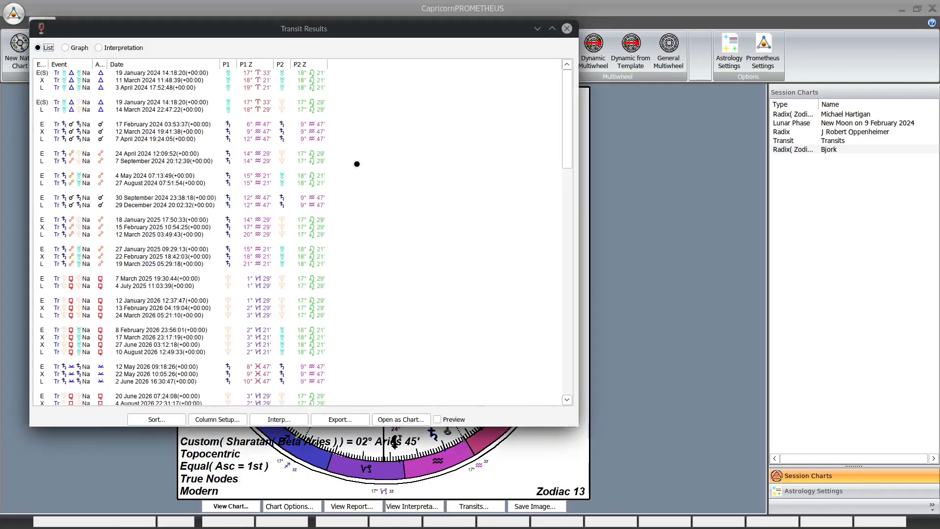
pyautogui.click(63, 47)
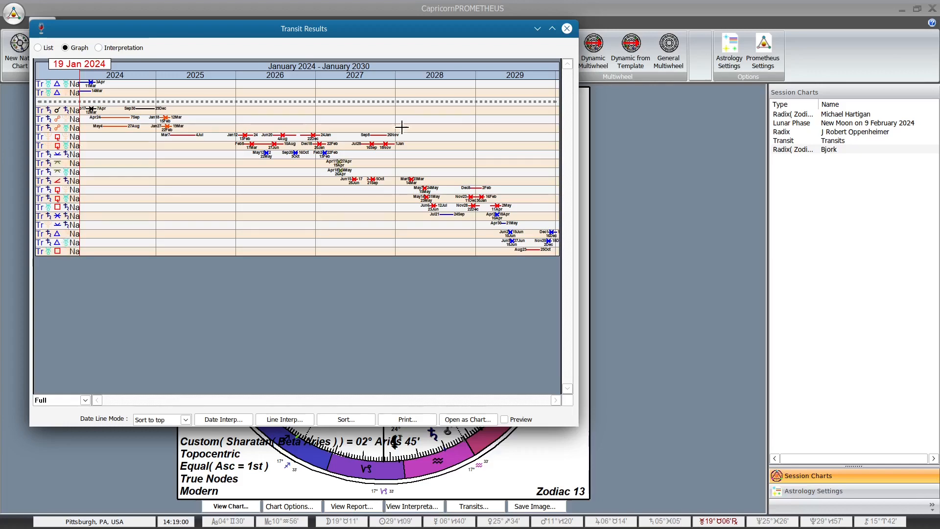
pyautogui.click(567, 28)
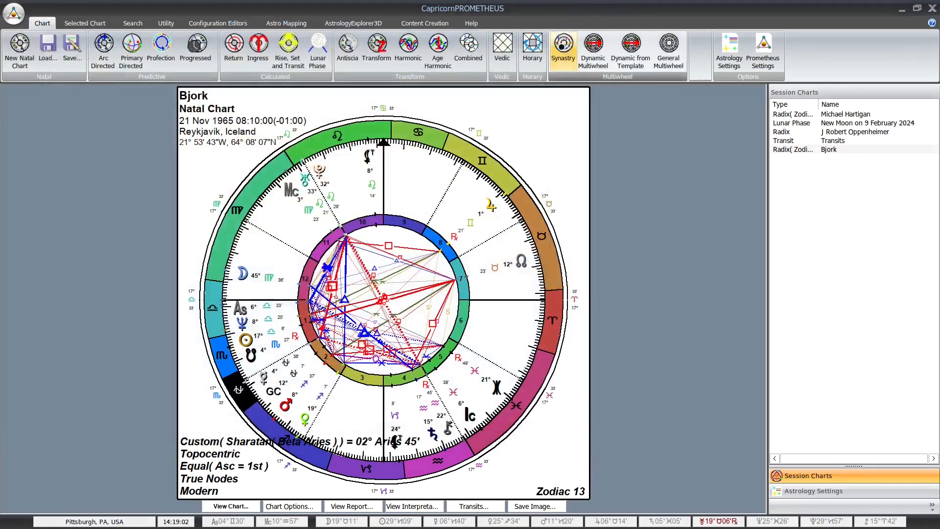
# Step: Open a transit search for the Bjork chart and set its radix chart points to Lunar Nodes only
pyautogui.click(480, 503)
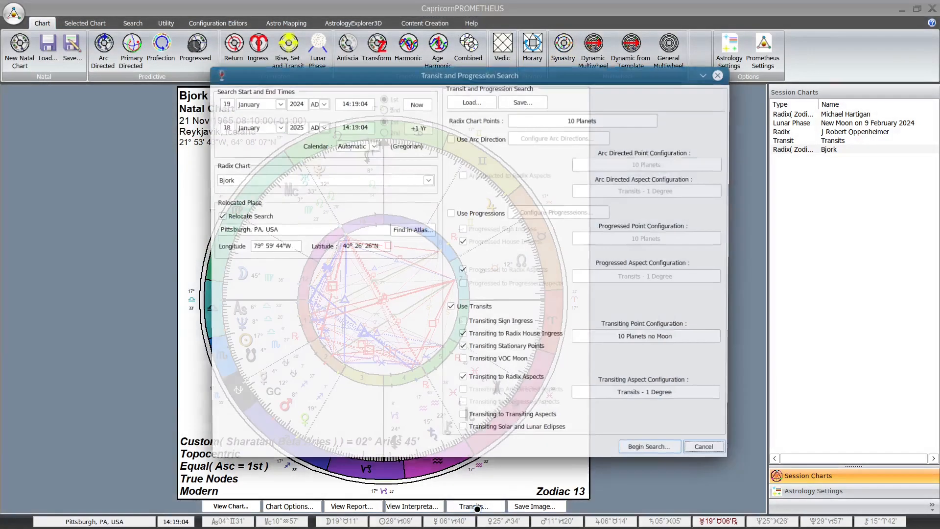
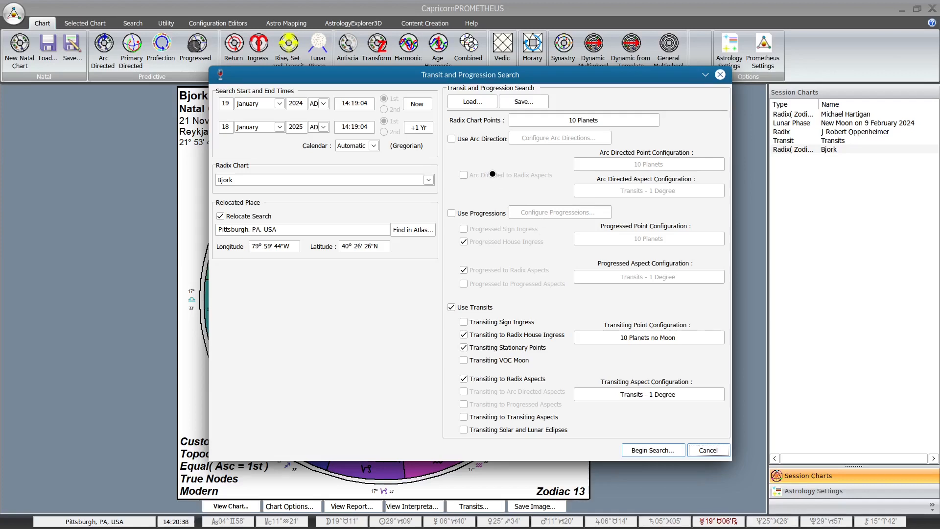
pyautogui.click(565, 122)
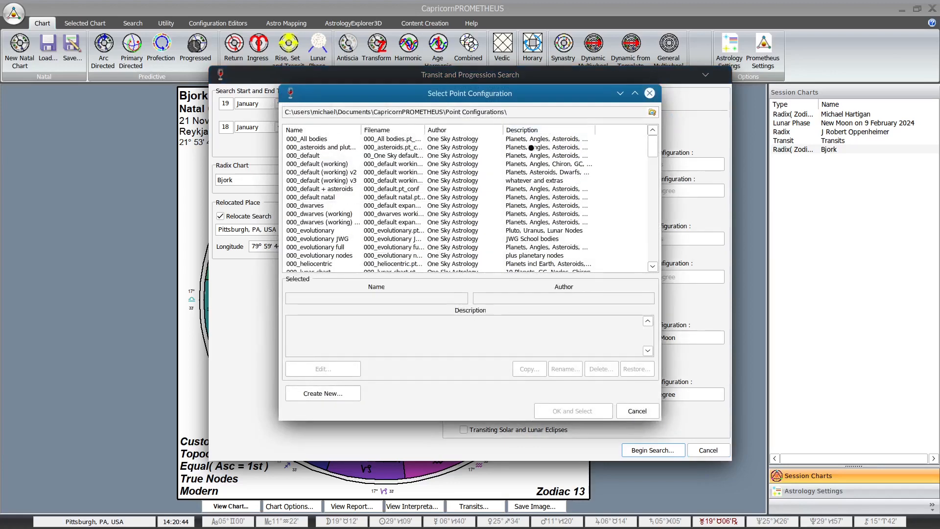
pyautogui.scroll(-4, 320, 202)
pyautogui.scroll(-10, 320, 202)
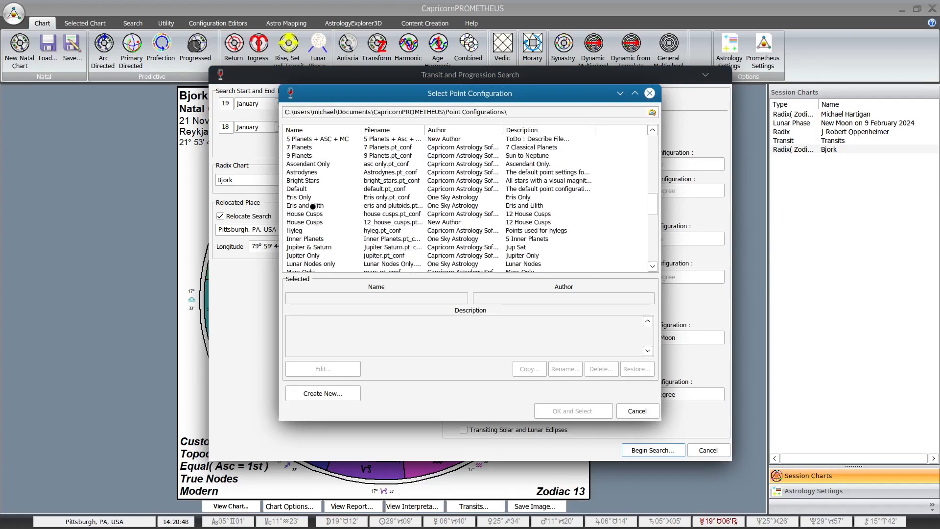
pyautogui.scroll(-4, 318, 205)
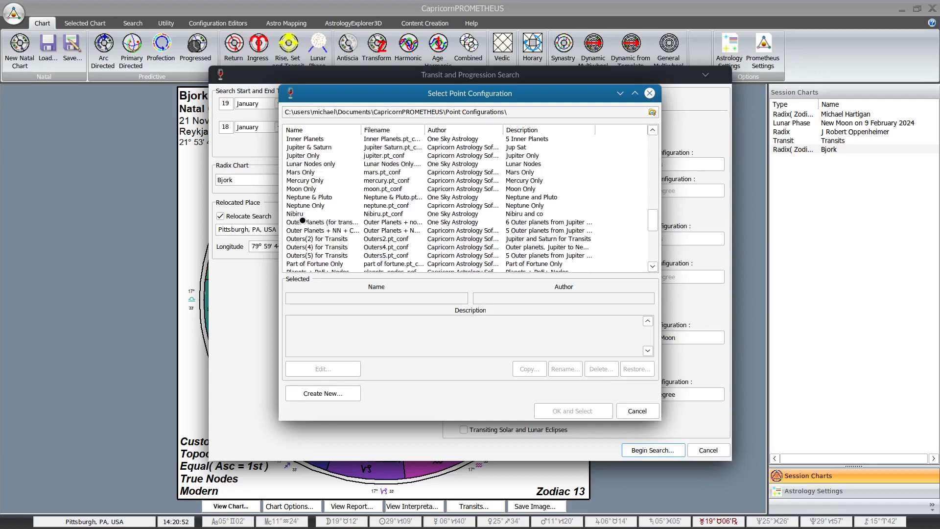
pyautogui.scroll(-4, 302, 218)
pyautogui.scroll(6, 303, 220)
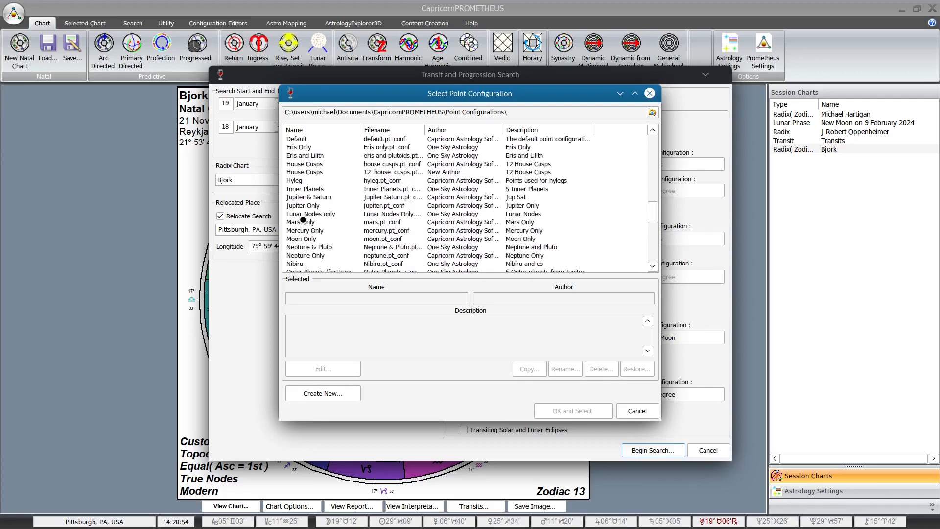
pyautogui.doubleClick(317, 213)
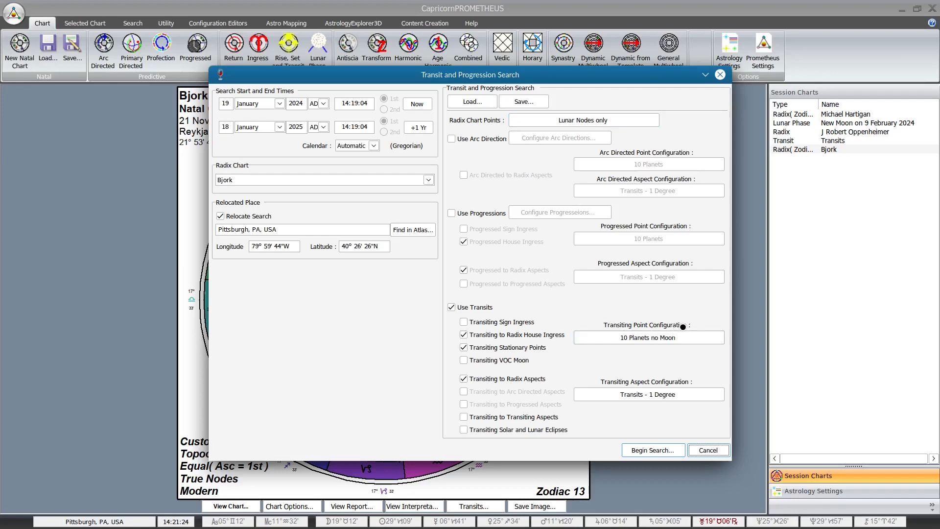
# Step: Find and select the 11 Planets no Moon configuration for the transiting points
pyautogui.click(655, 340)
pyautogui.scroll(-3, 342, 255)
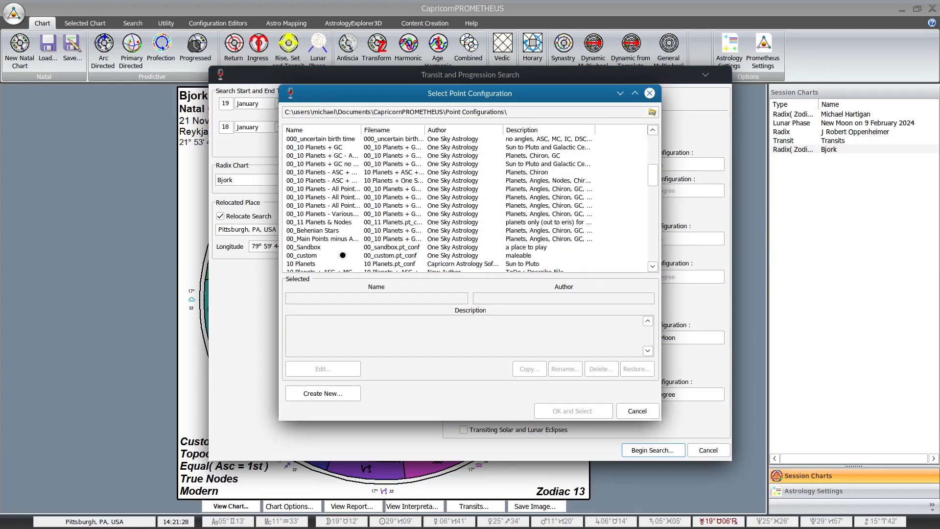
pyautogui.click(315, 223)
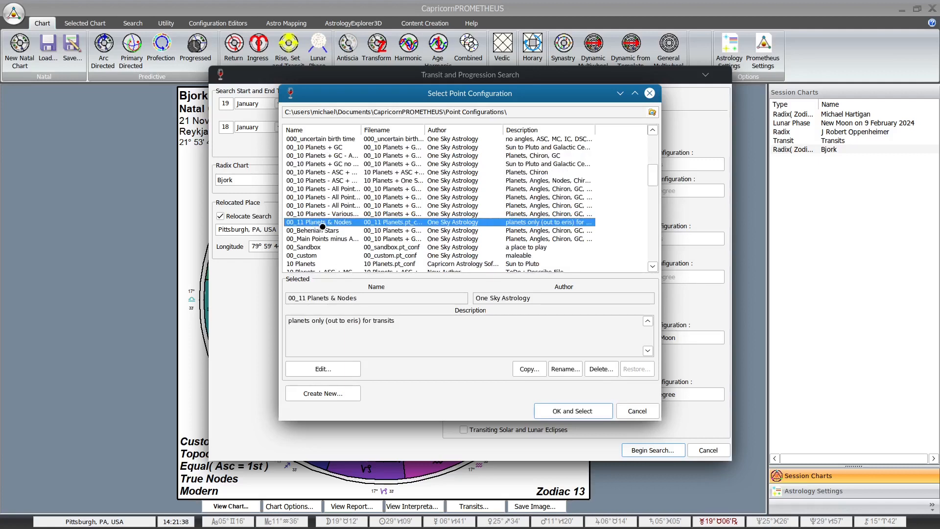
pyautogui.click(319, 164)
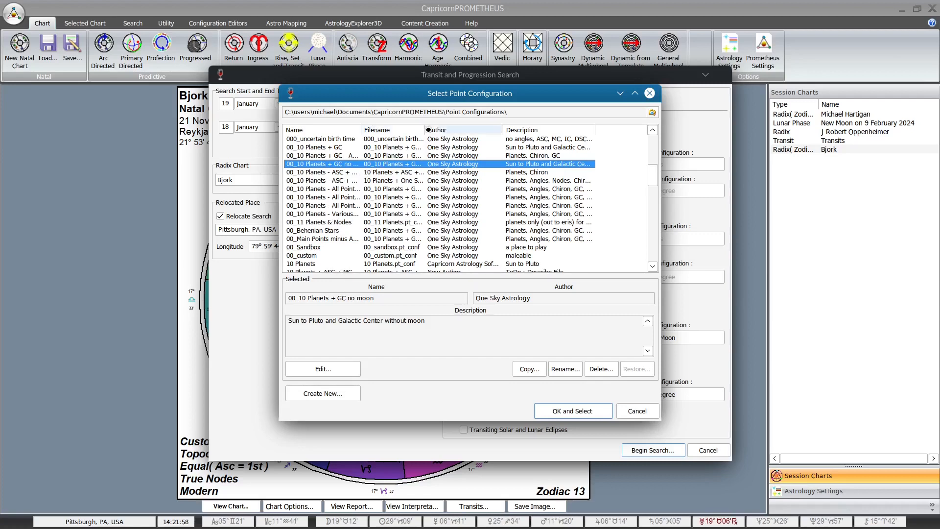
pyautogui.moveTo(425, 130); pyautogui.dragTo(533, 132)
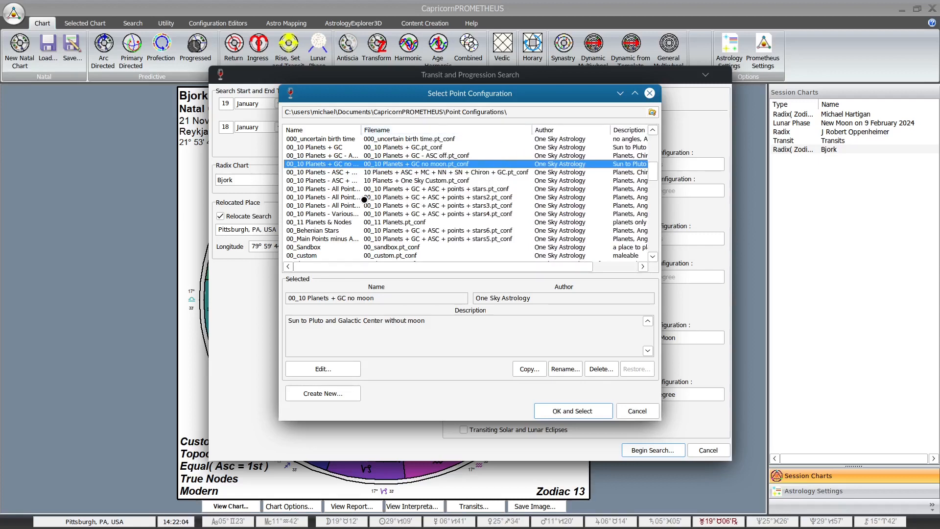
pyautogui.scroll(-2, 363, 199)
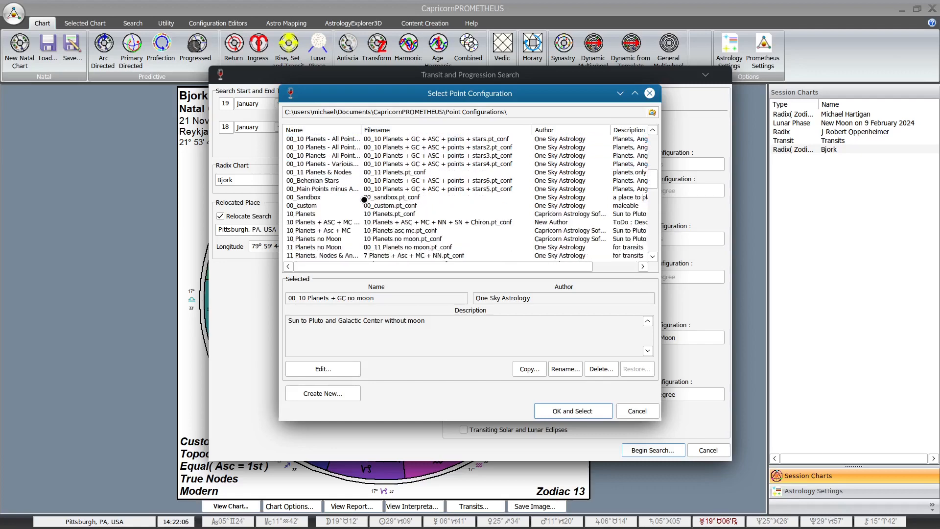
pyautogui.click(402, 247)
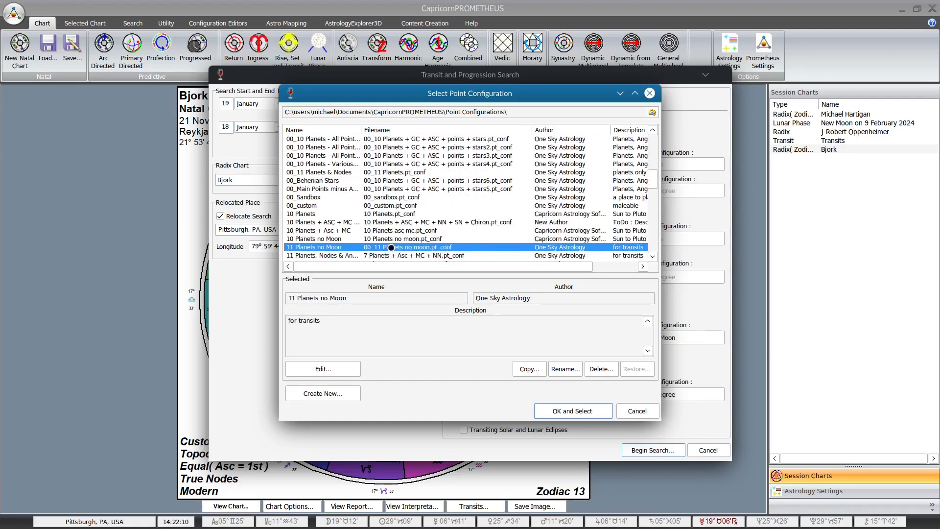
pyautogui.scroll(-2, 345, 235)
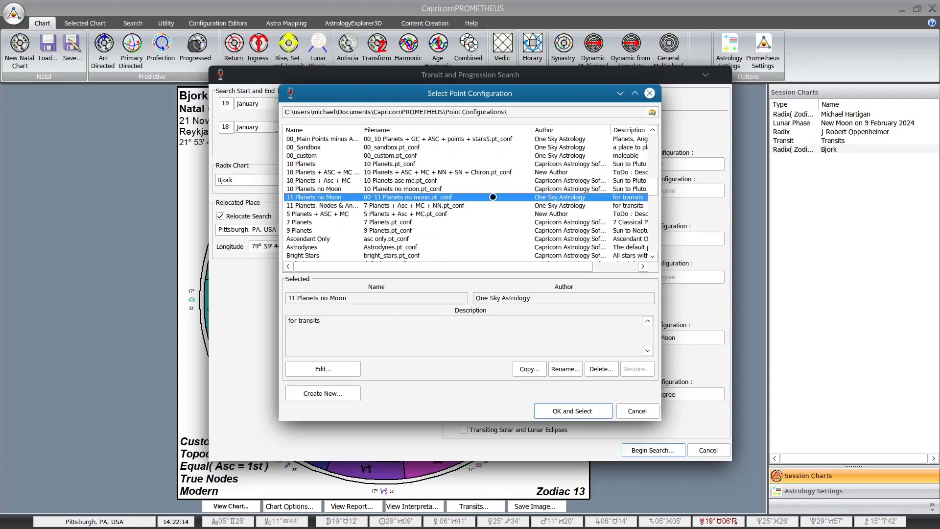
pyautogui.moveTo(532, 129); pyautogui.dragTo(451, 139)
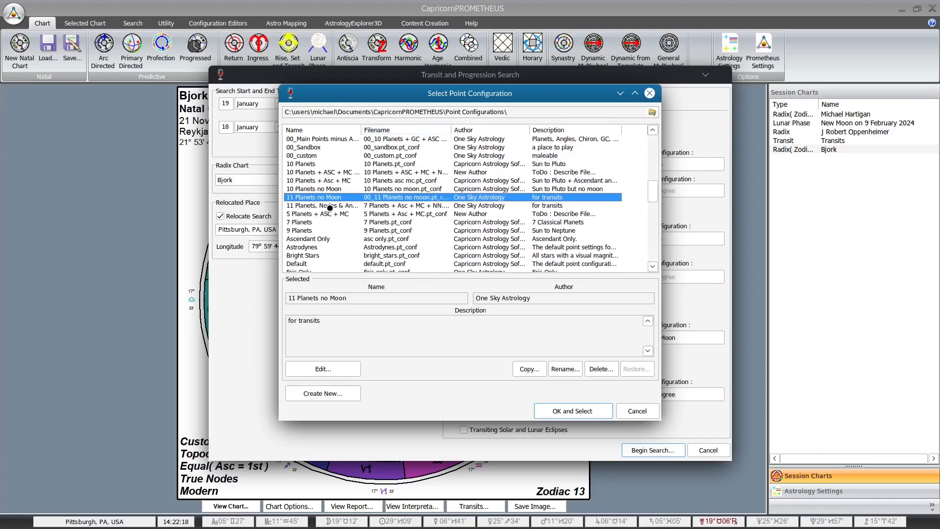
# Step: Review the points in the 11 Planets no Moon configuration and apply it as the transiting point configuration
pyautogui.click(325, 368)
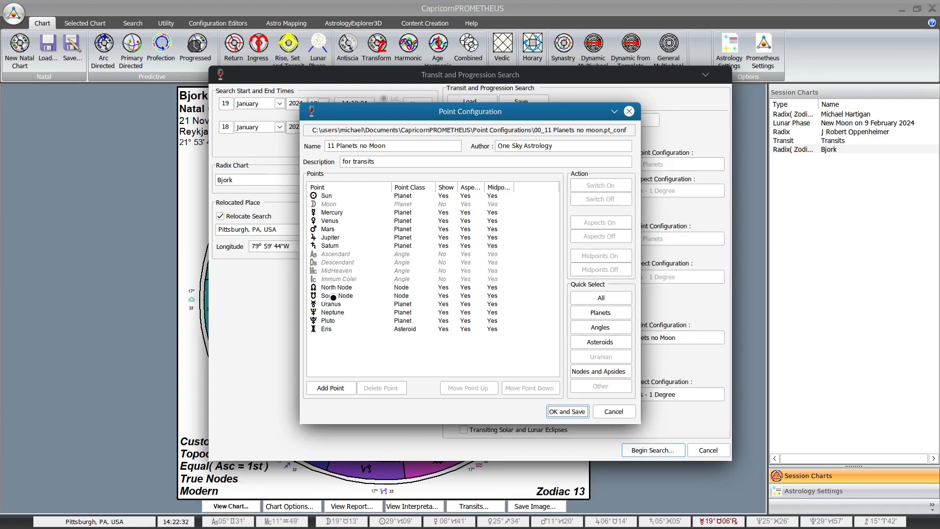
pyautogui.click(325, 330)
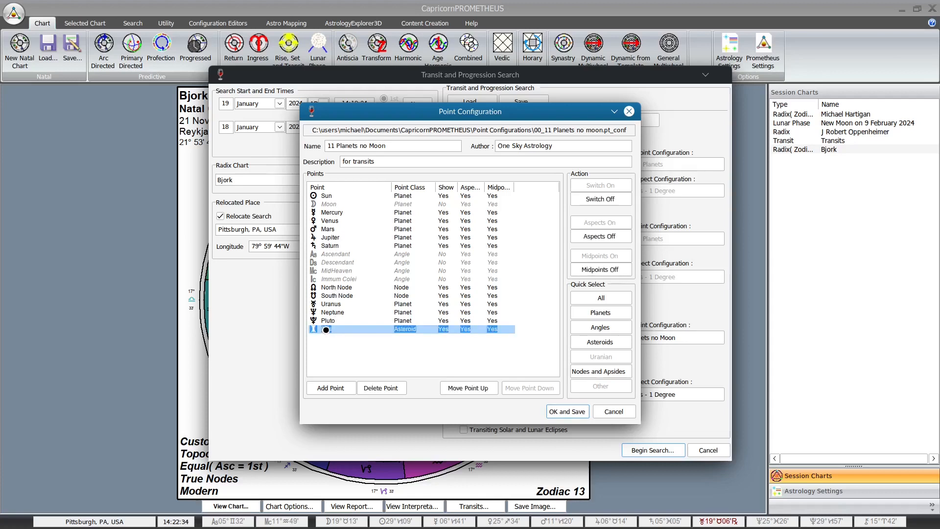
pyautogui.click(328, 321)
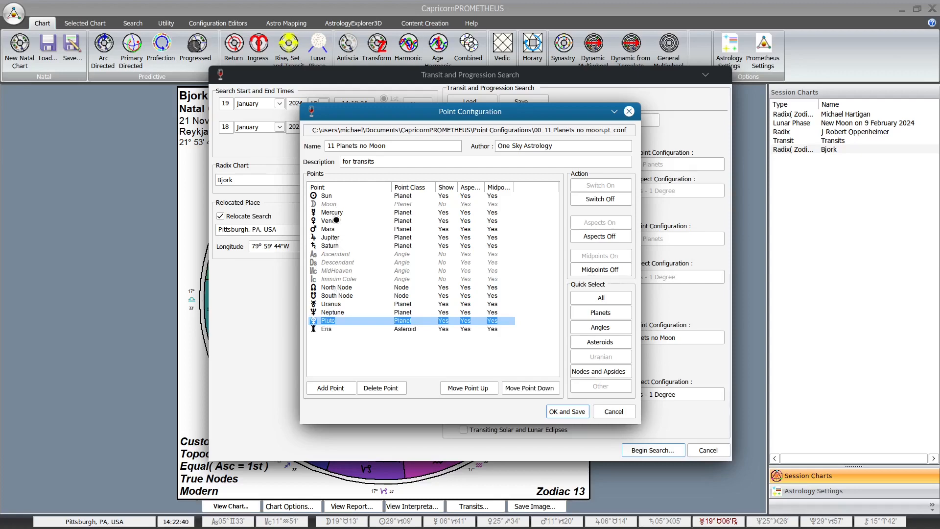
pyautogui.click(566, 411)
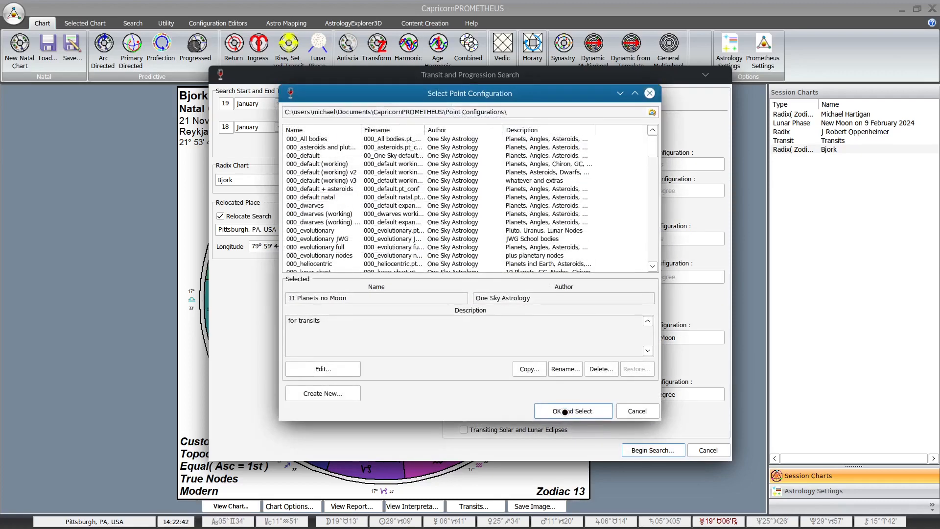
pyautogui.scroll(-10, 337, 253)
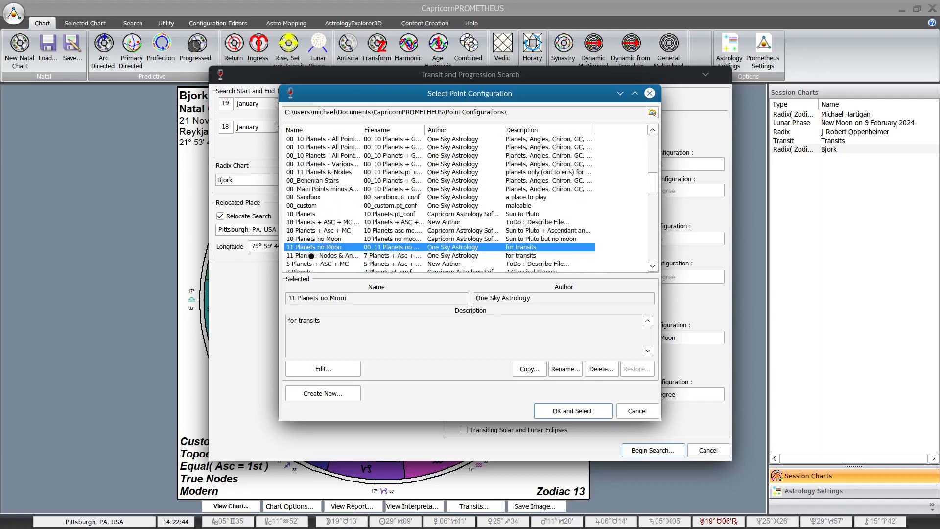
pyautogui.click(573, 412)
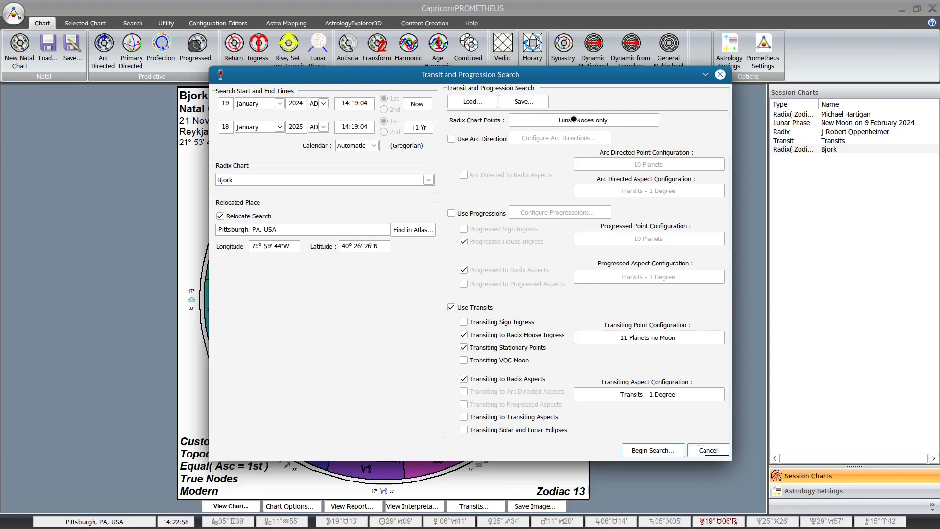
# Step: Save the search configuration as Aspects_to_Nodes and close the search setup without running it
pyautogui.click(524, 101)
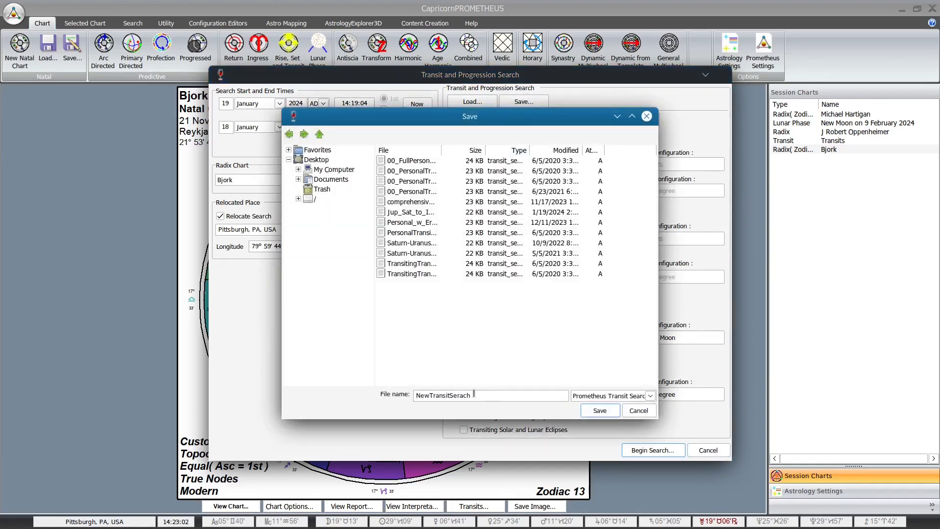
pyautogui.moveTo(474, 395); pyautogui.dragTo(402, 394)
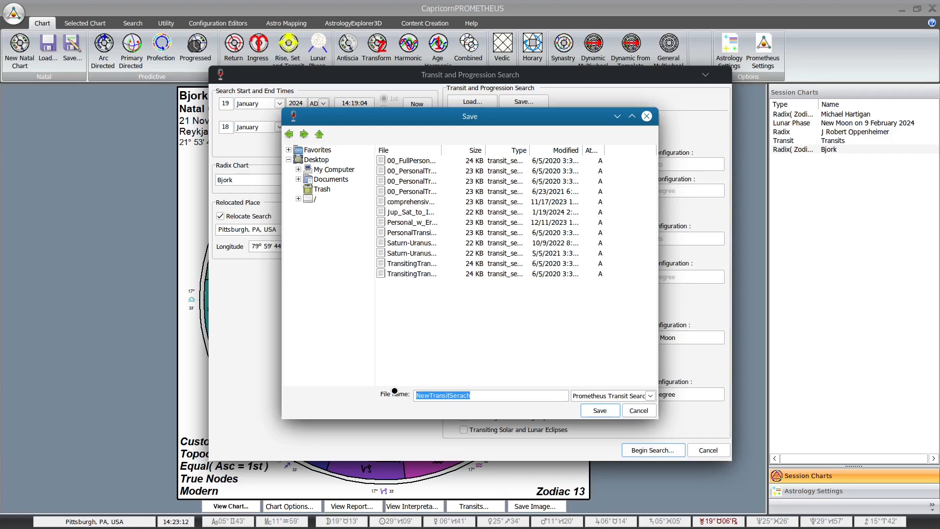
pyautogui.write('Aspects_to_Nodes')
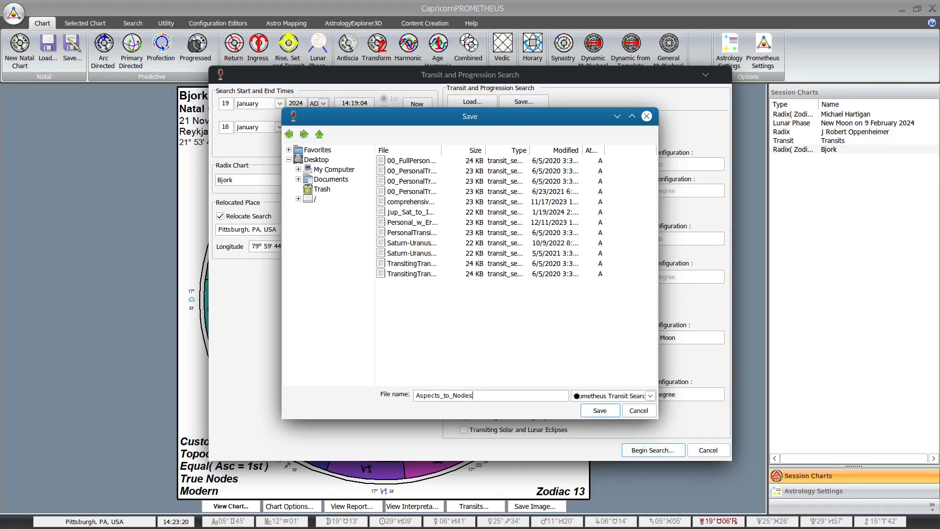
pyautogui.click(608, 409)
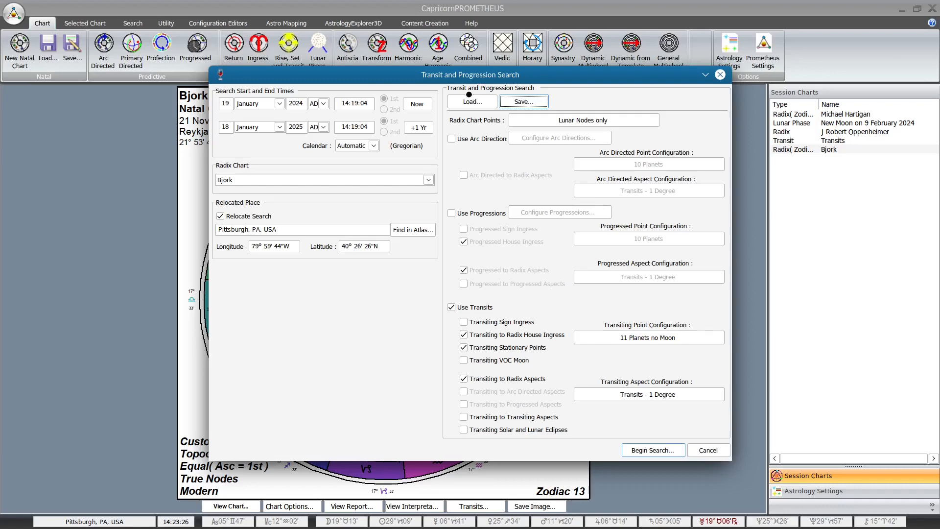
pyautogui.click(709, 450)
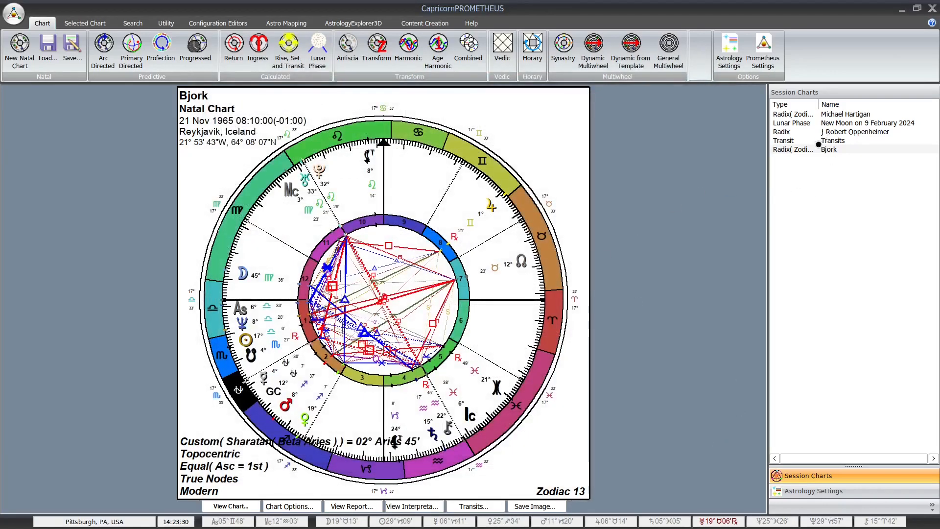
# Step: Open a transit search for the J Robert Oppenheimer chart and load the saved Aspects_to_Nodes.transit_search file
pyautogui.click(828, 131)
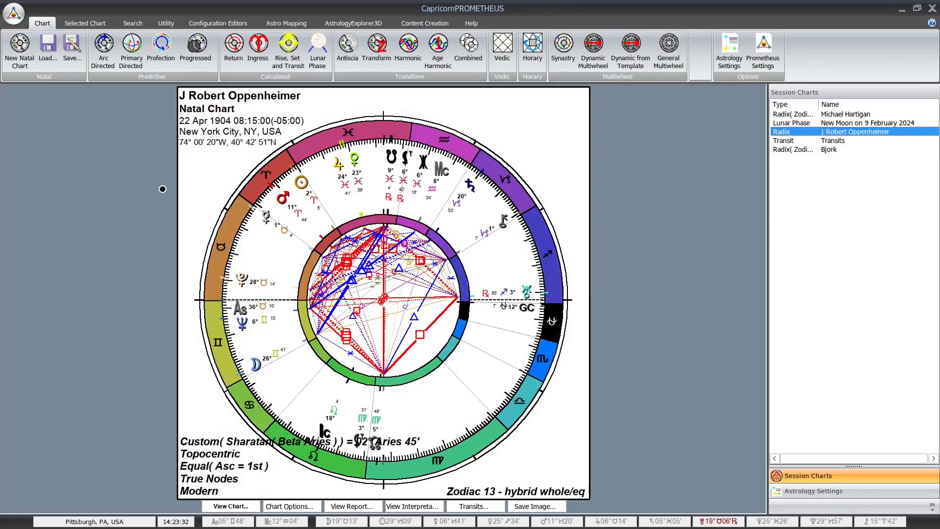
pyautogui.click(474, 506)
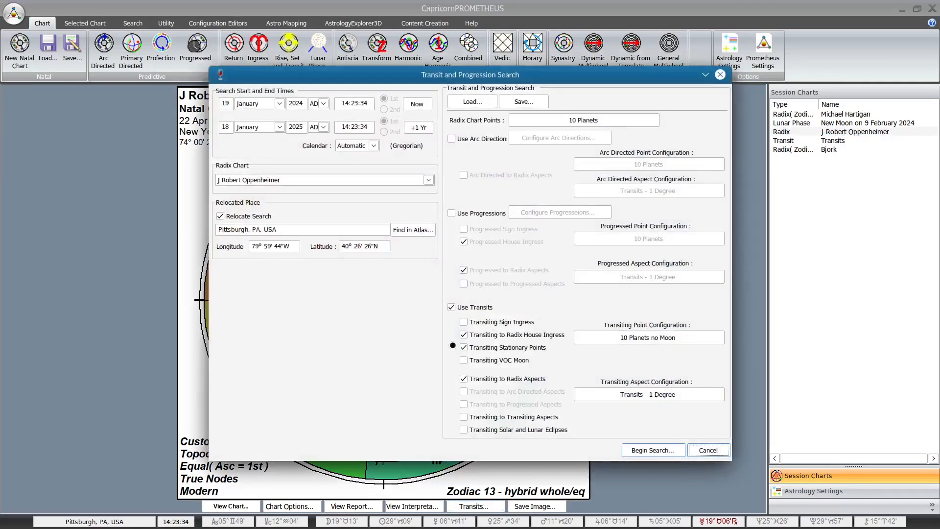
pyautogui.click(474, 103)
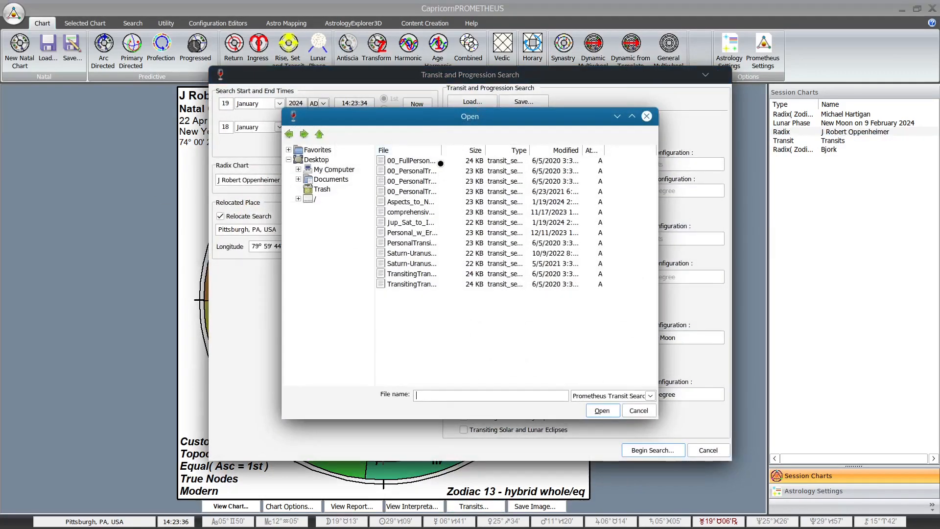
pyautogui.click(418, 201)
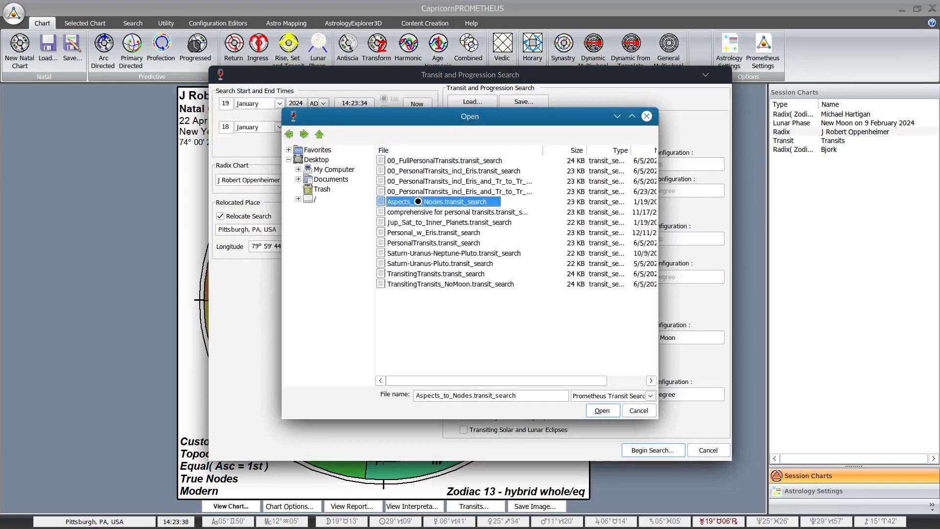
pyautogui.doubleClick(418, 201)
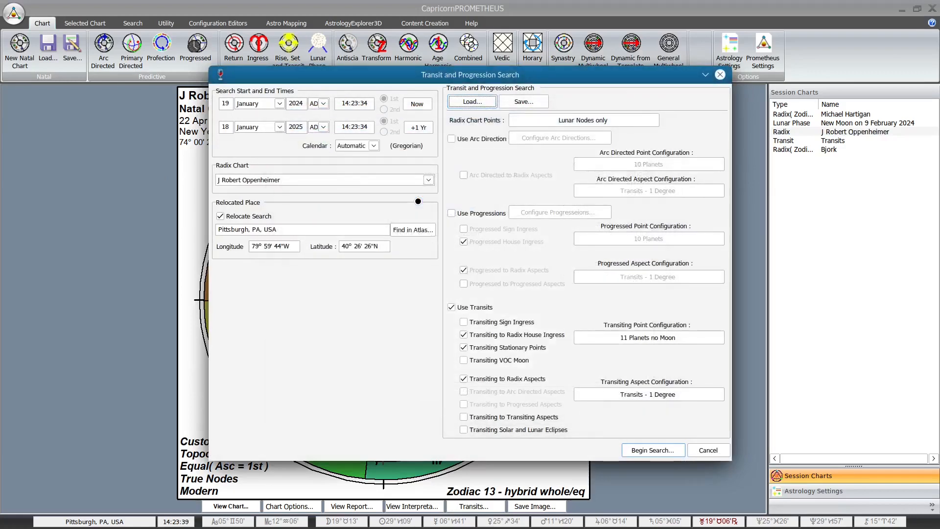
# Step: Run the lunar nodes search for Oppenheimer and show the results as a maximized graph with Date Line Mode set to On
pyautogui.click(650, 449)
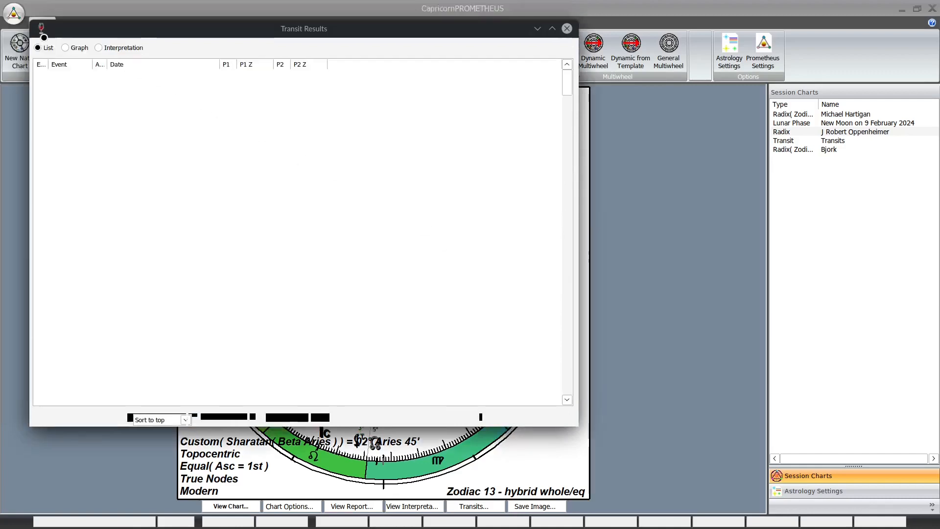
pyautogui.click(65, 47)
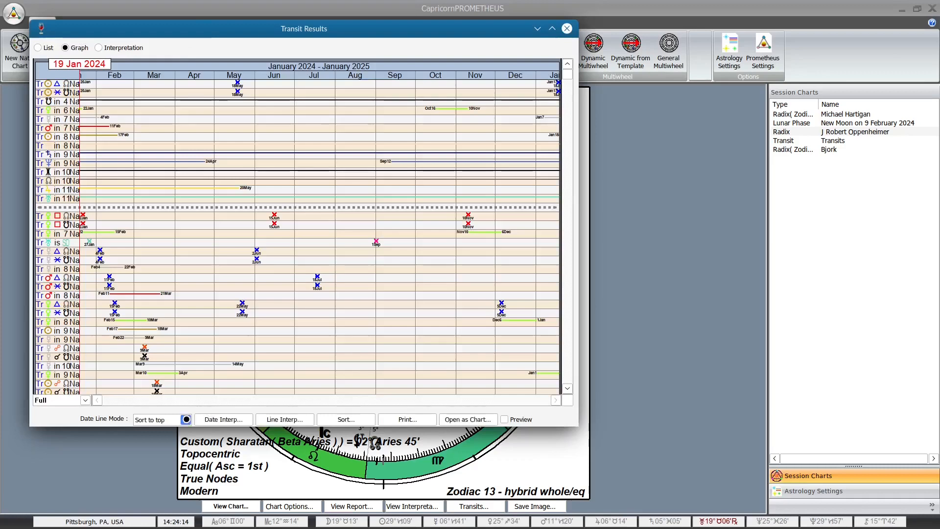
pyautogui.click(186, 419)
pyautogui.click(152, 438)
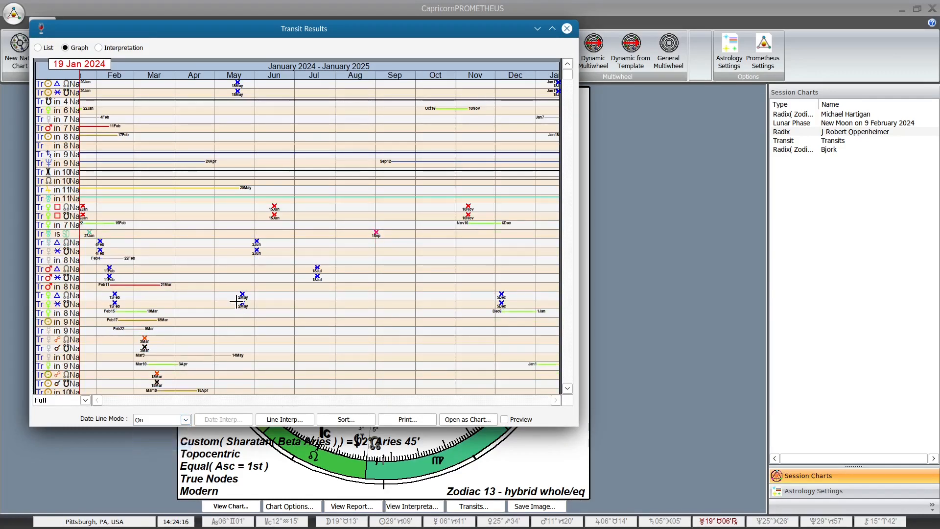
pyautogui.click(551, 28)
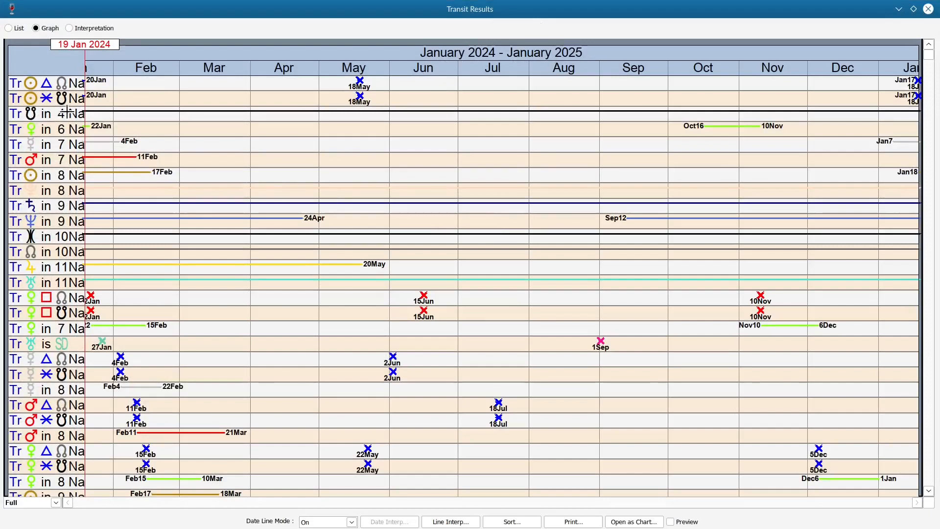
# Step: Review the house ingresses, stations and node aspects throughout Oppenheimer's transit graph and close the results
pyautogui.scroll(-2, 69, 234)
pyautogui.scroll(-6, 70, 234)
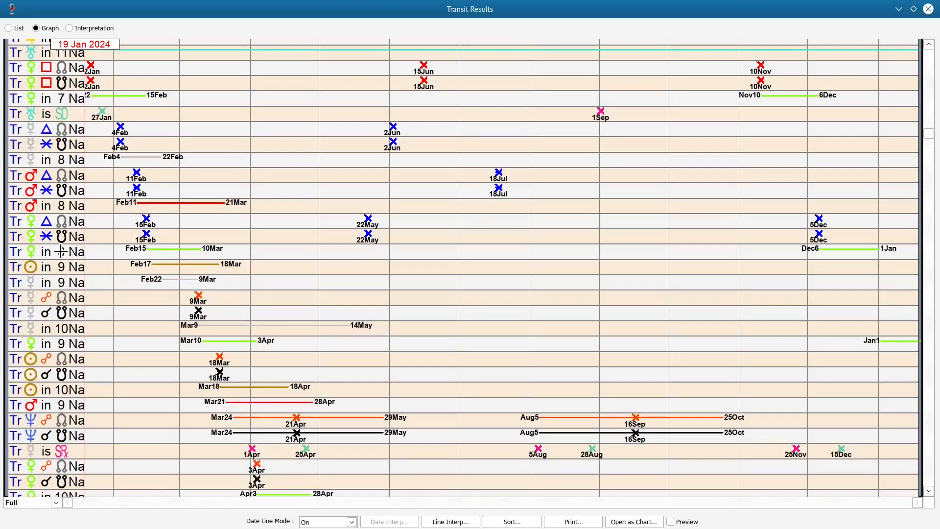
pyautogui.scroll(-2, 69, 267)
pyautogui.scroll(-6, 69, 267)
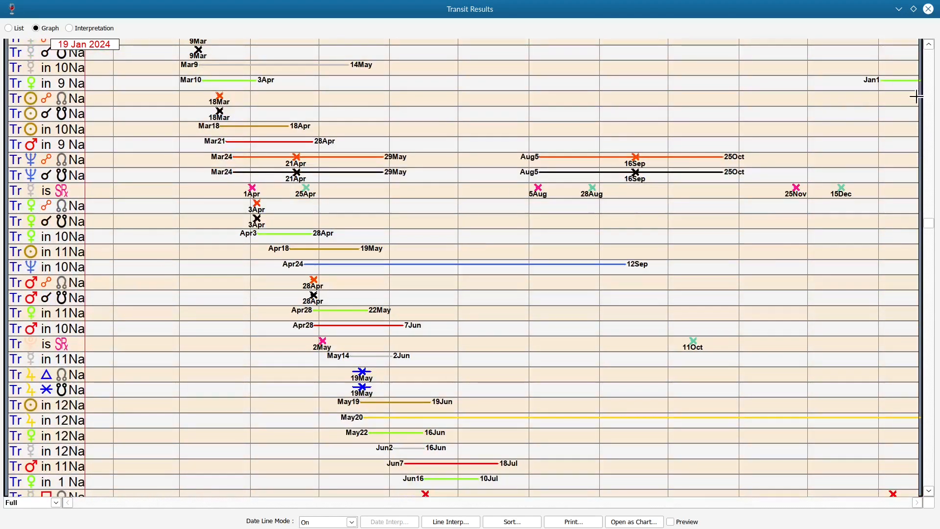
pyautogui.moveTo(930, 224); pyautogui.dragTo(937, 338)
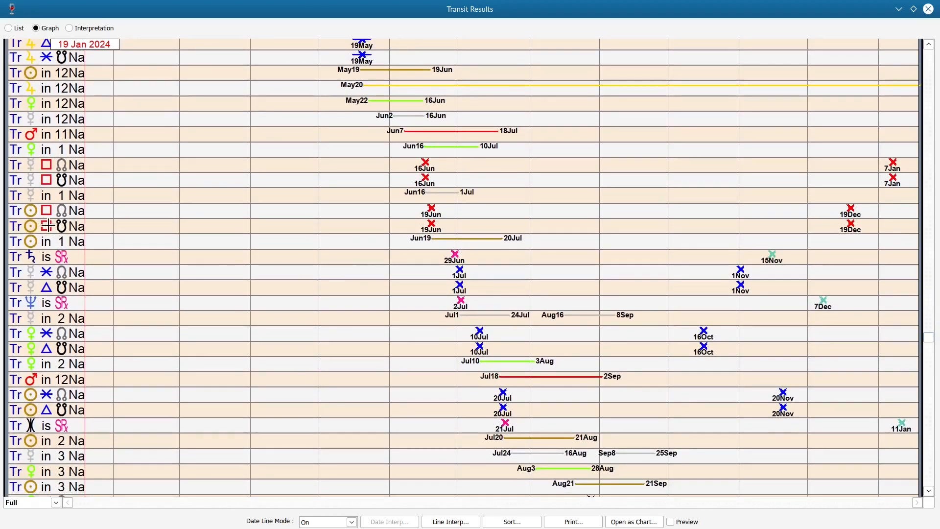
pyautogui.scroll(2, 63, 194)
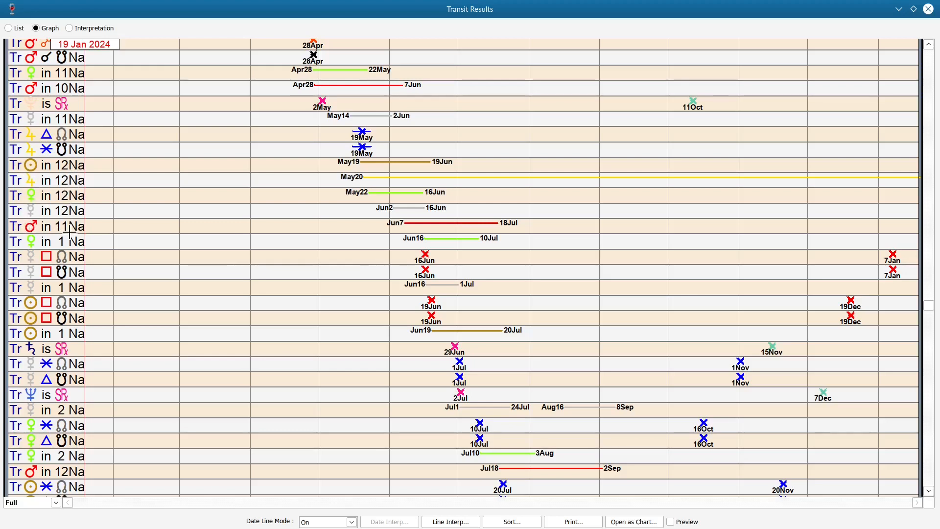
pyautogui.scroll(2, 61, 234)
pyautogui.scroll(8, 61, 234)
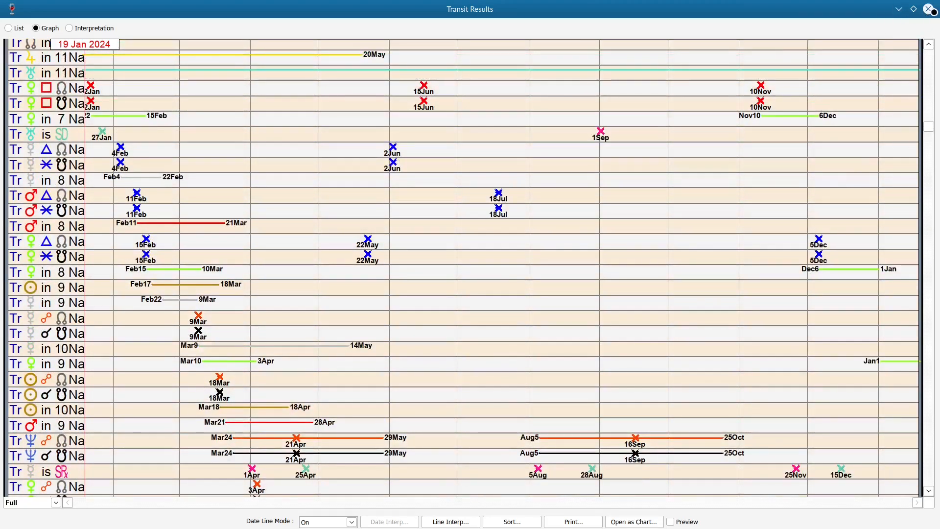
pyautogui.click(928, 8)
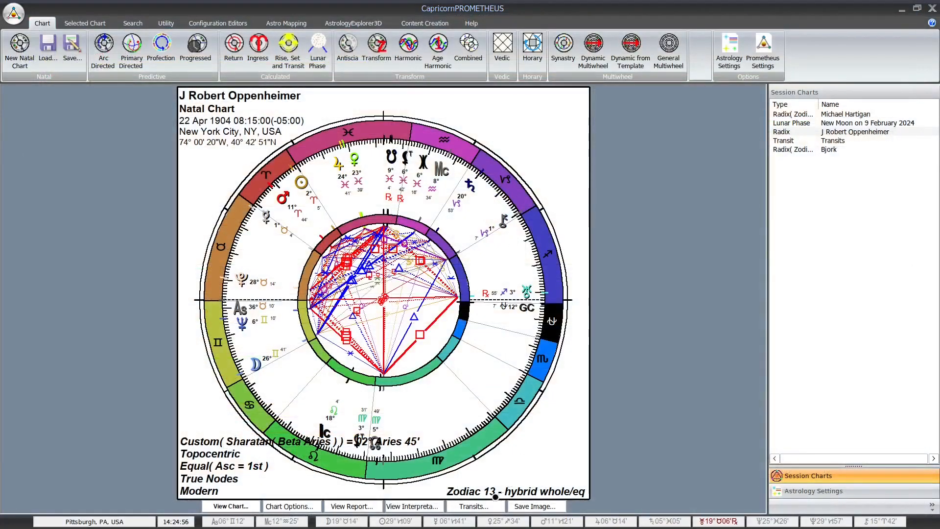
# Step: Open a new transit search for the J Robert Oppenheimer chart and load the saved Aspects_to_Nodes.transit_search file
pyautogui.click(468, 507)
pyautogui.click(457, 102)
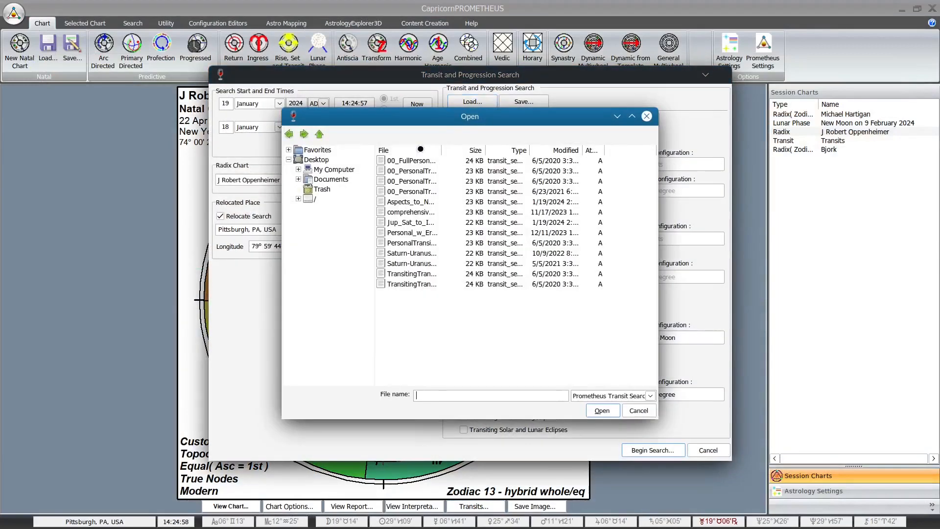
pyautogui.click(397, 201)
pyautogui.doubleClick(397, 201)
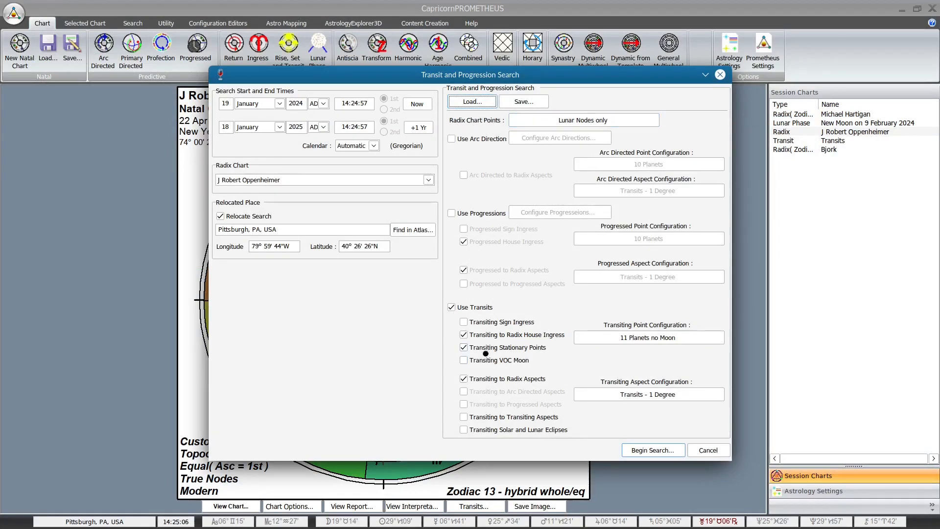
# Step: Exclude transiting to radix house ingresses and transiting stationary points from the search, and turn off search relocation
pyautogui.click(463, 335)
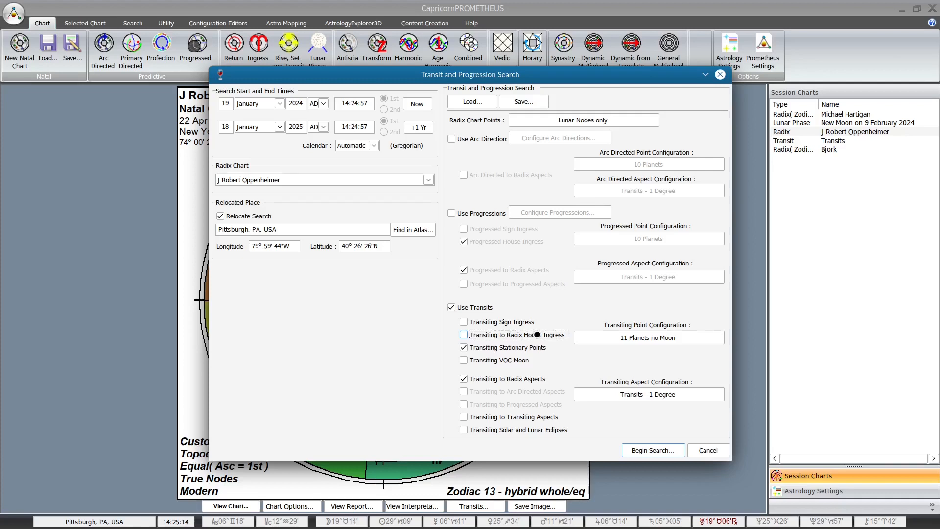
pyautogui.click(516, 347)
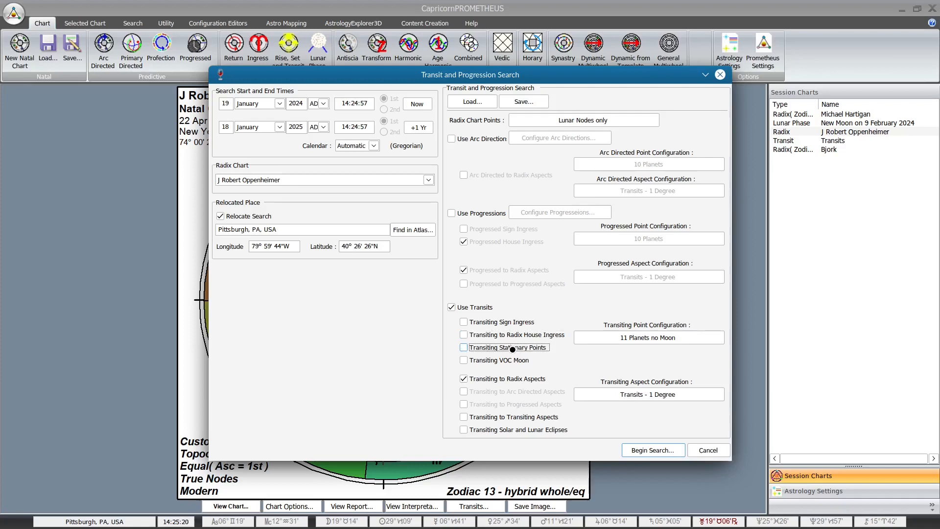
pyautogui.click(217, 216)
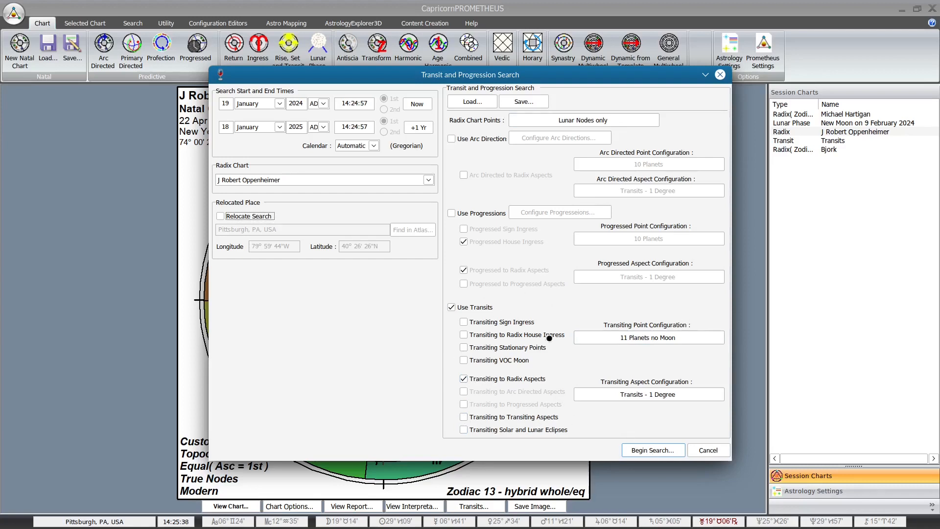
# Step: Save the revised search configuration over the existing Aspects_to_Nodes.transit_search file
pyautogui.click(523, 101)
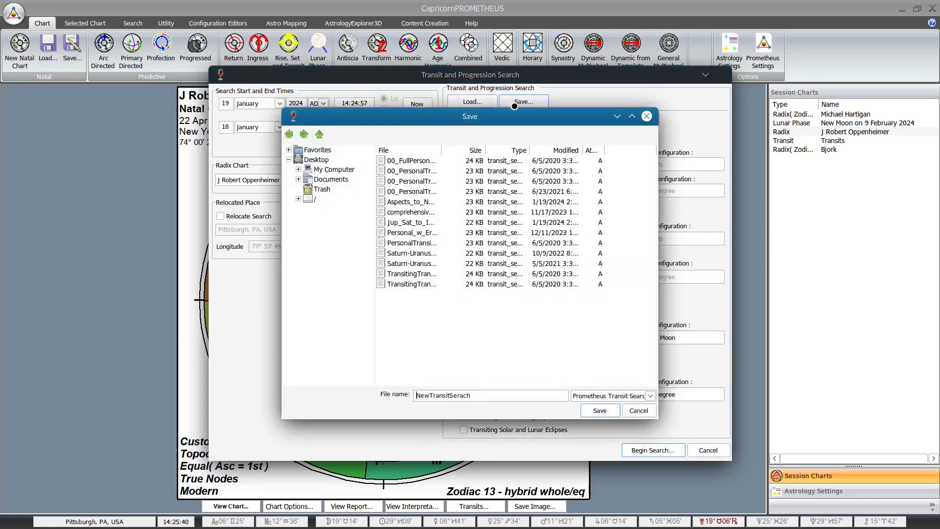
pyautogui.moveTo(441, 150); pyautogui.dragTo(495, 150)
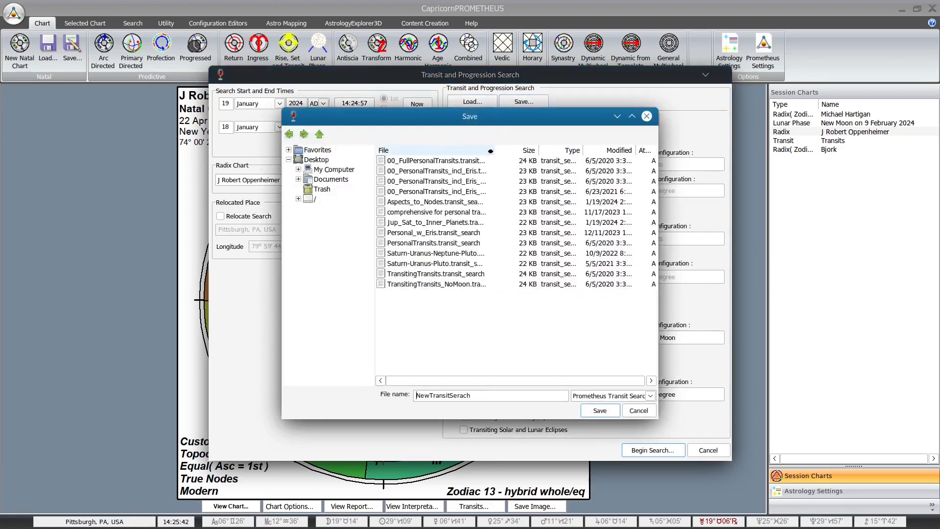
pyautogui.click(420, 395)
pyautogui.moveTo(471, 395); pyautogui.dragTo(415, 395)
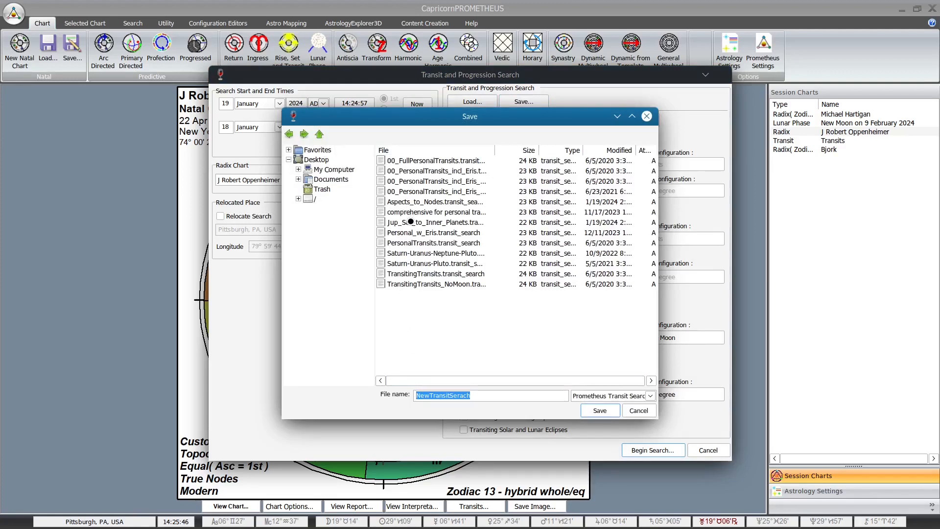
pyautogui.click(407, 202)
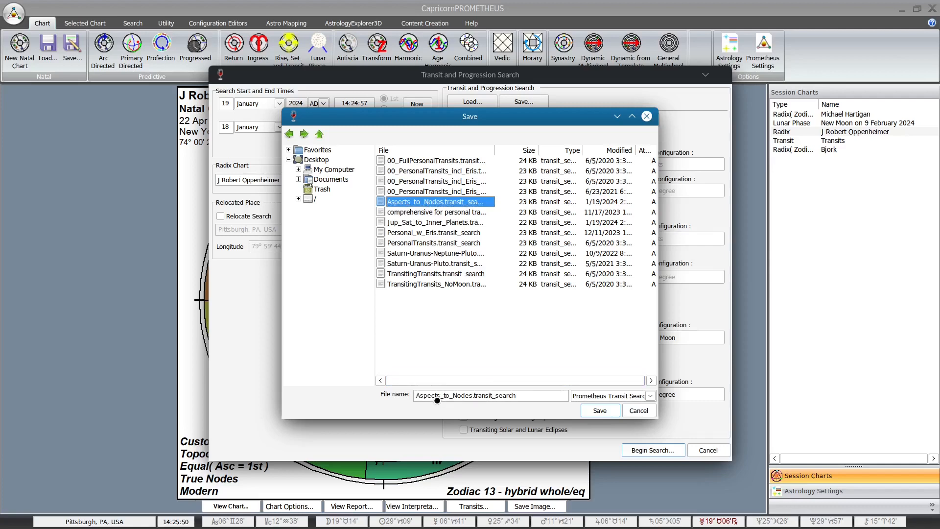
pyautogui.click(603, 411)
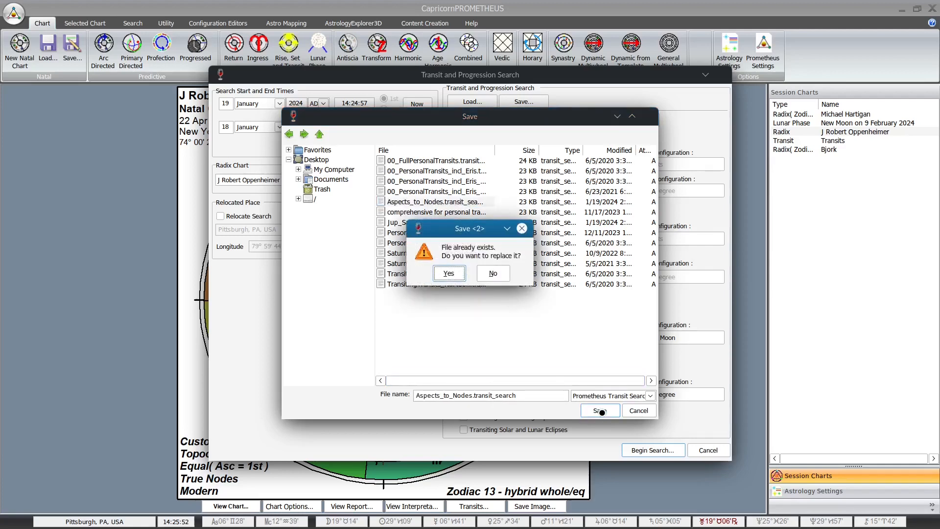
pyautogui.click(449, 274)
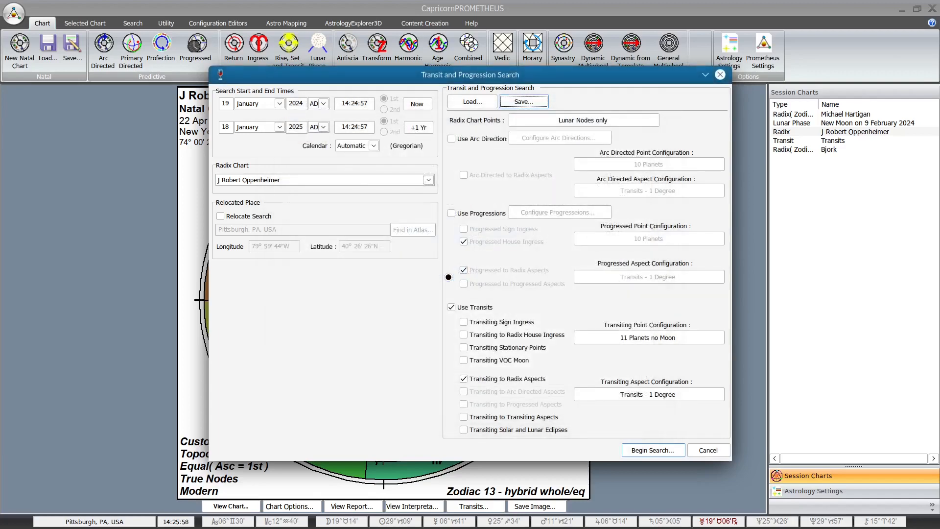
# Step: Run the revised node aspects search for Oppenheimer and show the results as a maximized graph
pyautogui.click(661, 452)
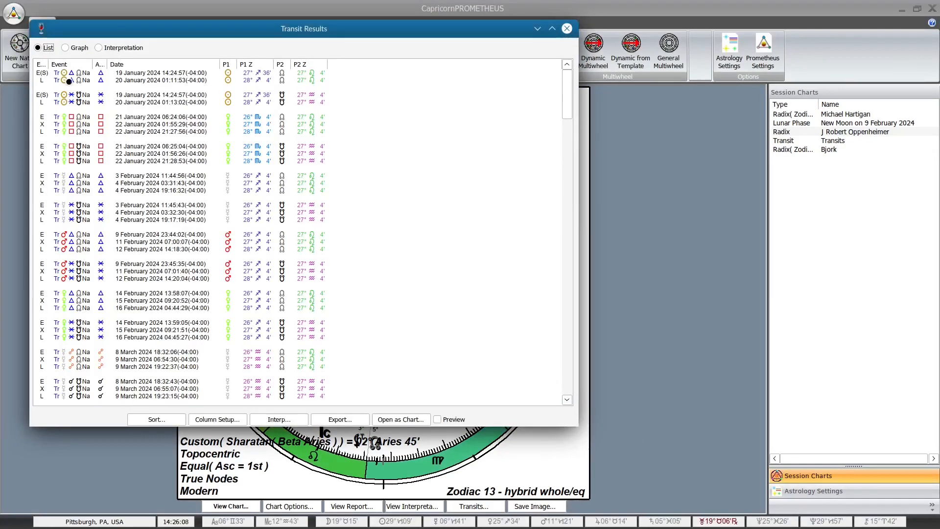
pyautogui.click(65, 47)
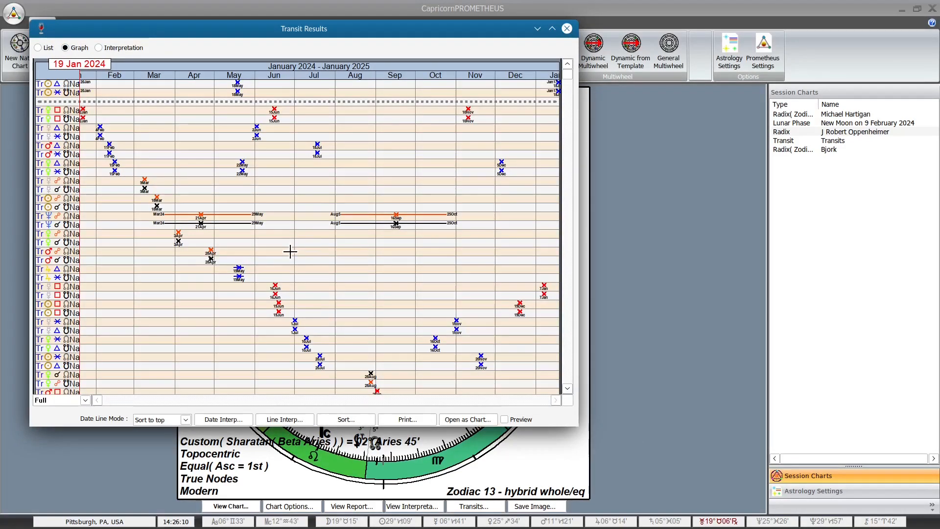
pyautogui.click(552, 29)
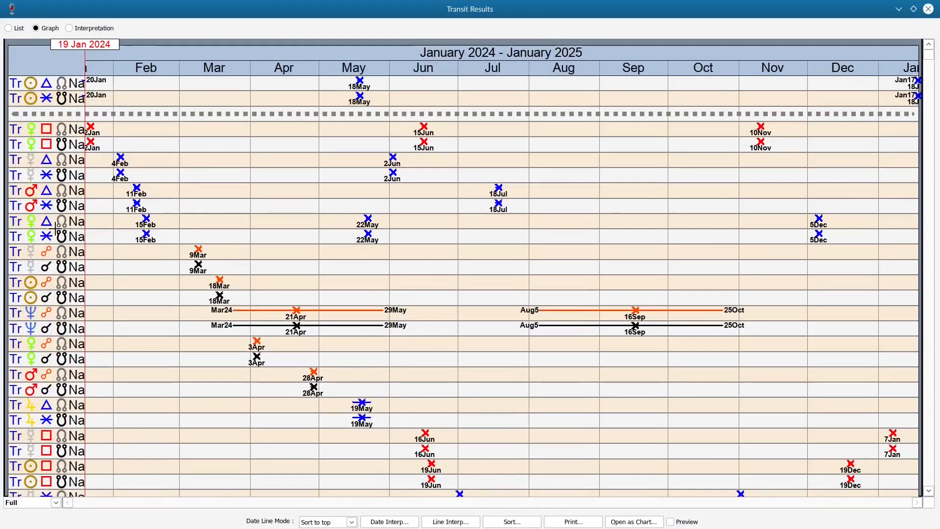
# Step: Review the transits to the natal lunar nodes across the whole graph and briefly preview the bi-wheel of the radix and transits
pyautogui.scroll(-1, 43, 220)
pyautogui.scroll(-6, 43, 220)
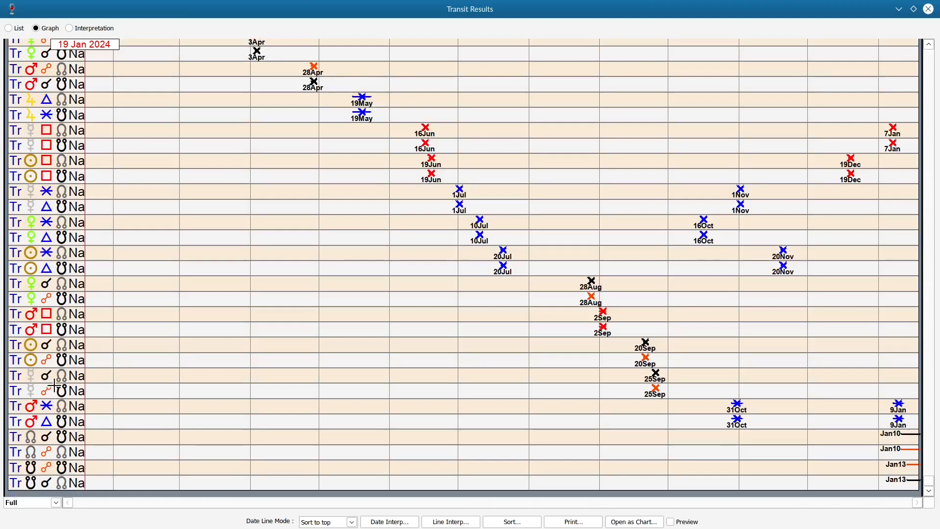
pyautogui.scroll(6, 54, 387)
pyautogui.scroll(2, 51, 377)
pyautogui.scroll(-5, 52, 377)
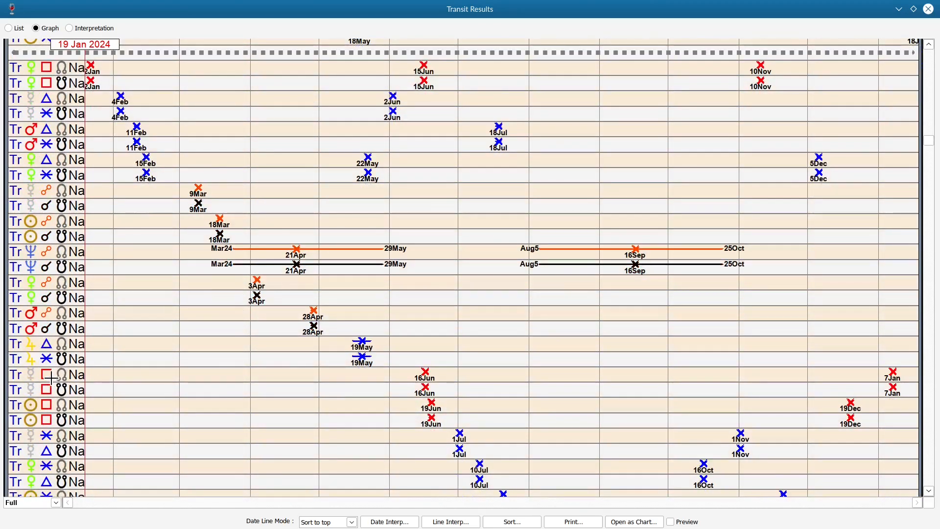
pyautogui.scroll(-2, 49, 382)
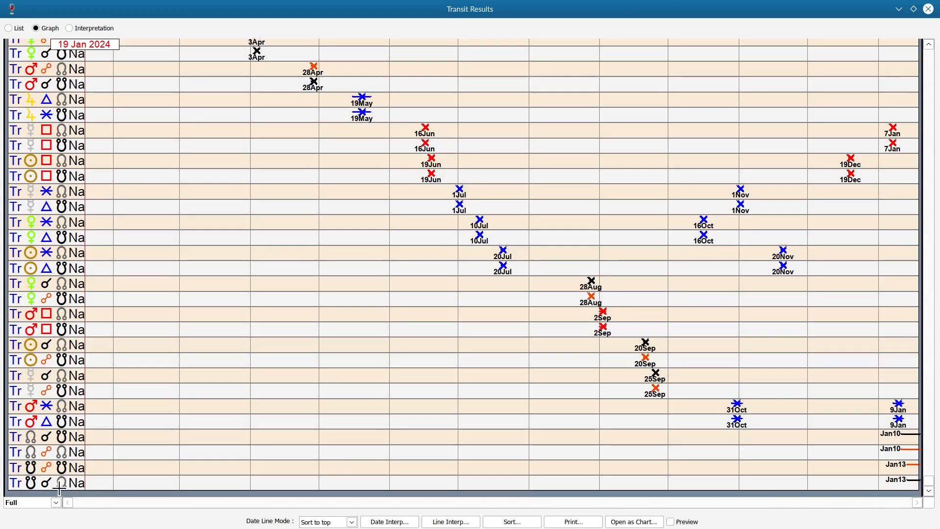
pyautogui.scroll(1, 60, 485)
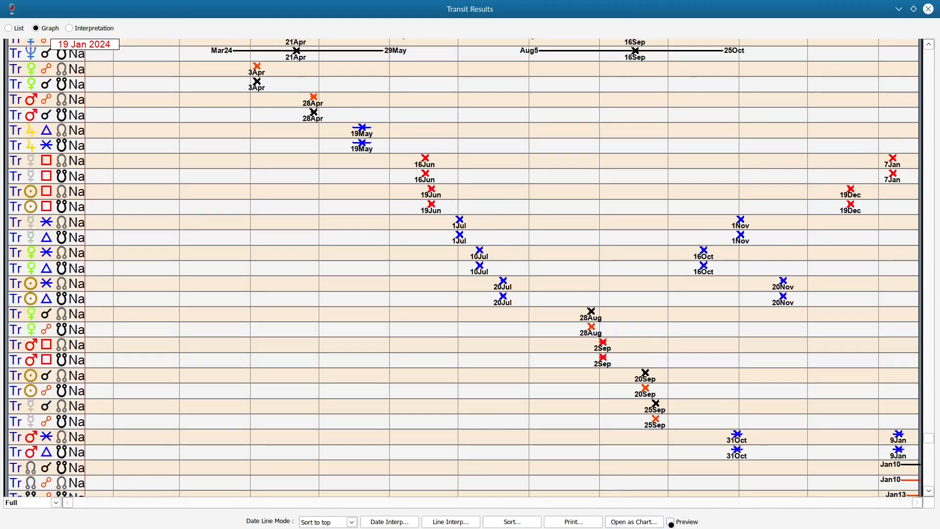
pyautogui.click(670, 522)
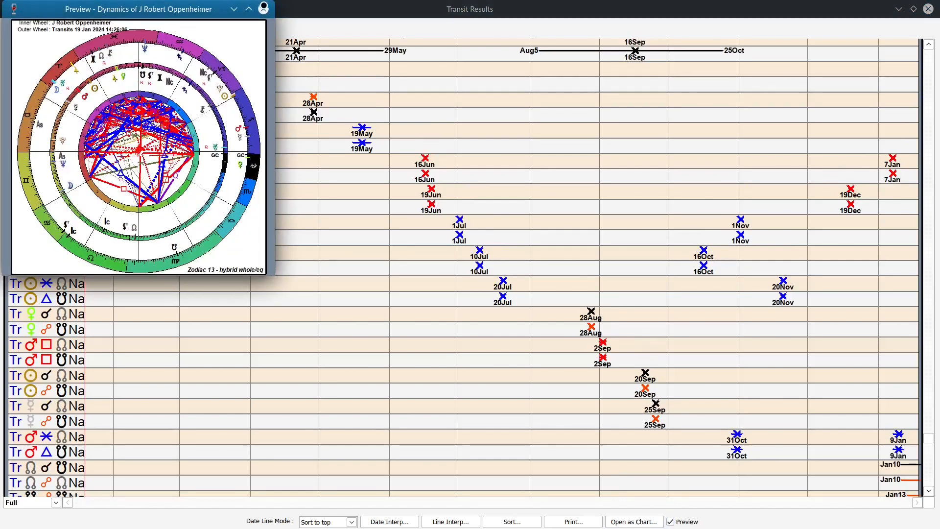
pyautogui.click(263, 9)
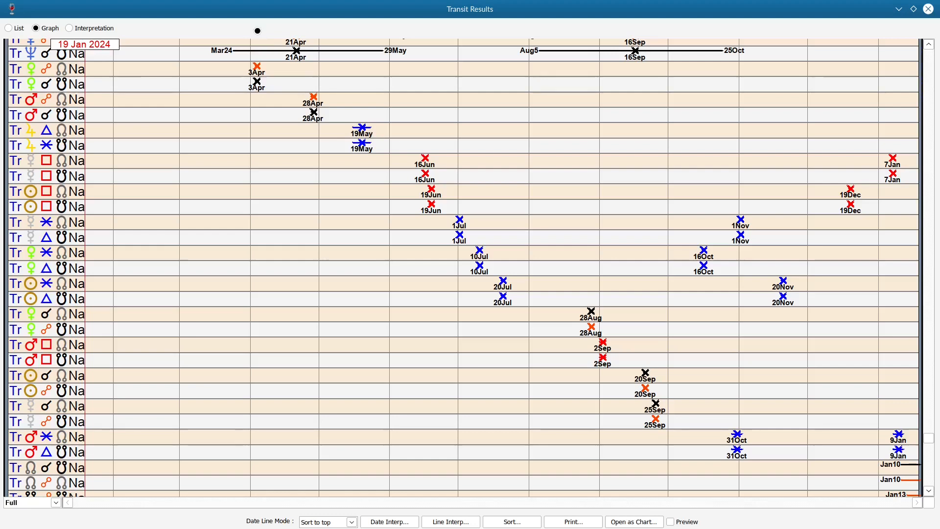
# Step: Examine the timing of the node aspects again, from the start of the graph through the Neptune, Mars and Jupiter transits
pyautogui.scroll(6, 290, 234)
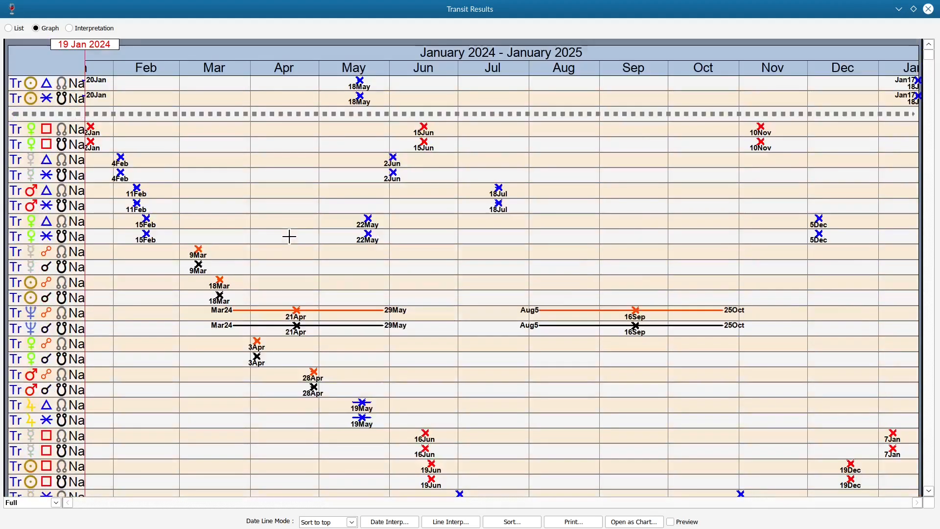
pyautogui.scroll(-1, 290, 236)
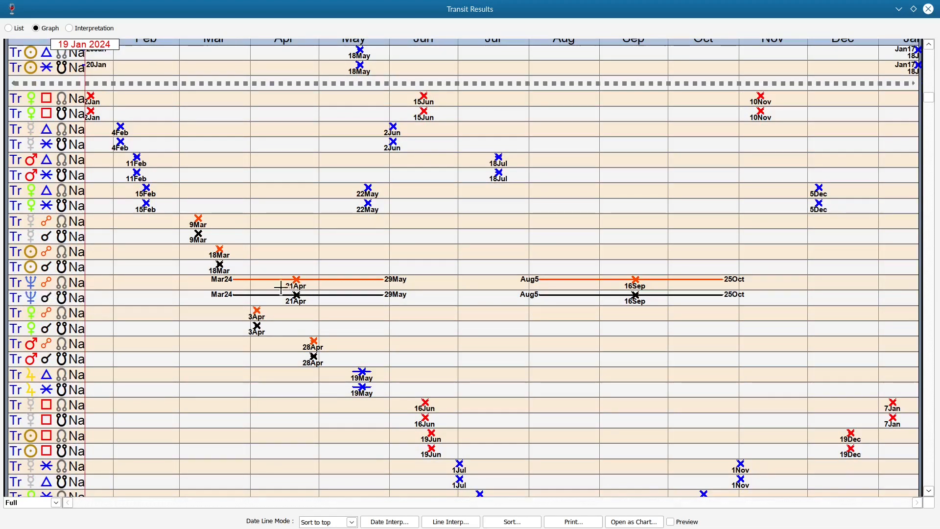
pyautogui.scroll(-6, 646, 308)
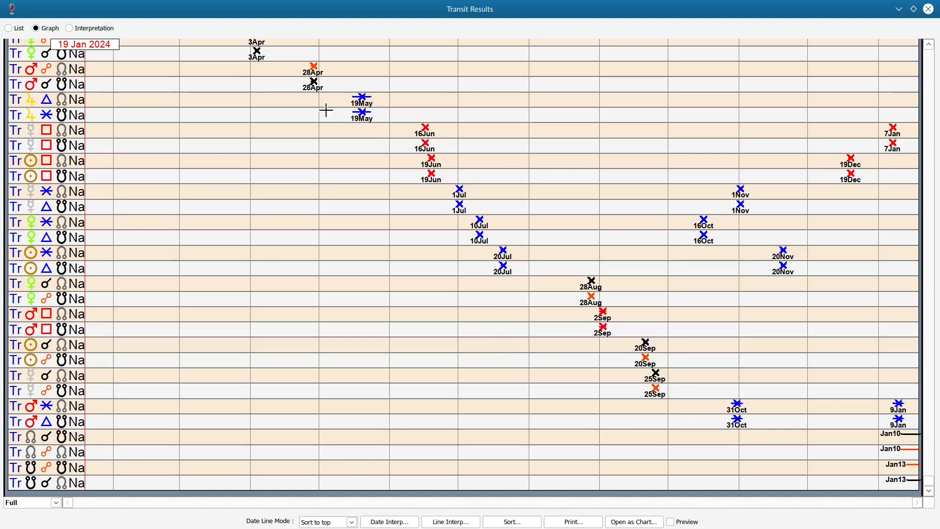
pyautogui.scroll(5, 428, 394)
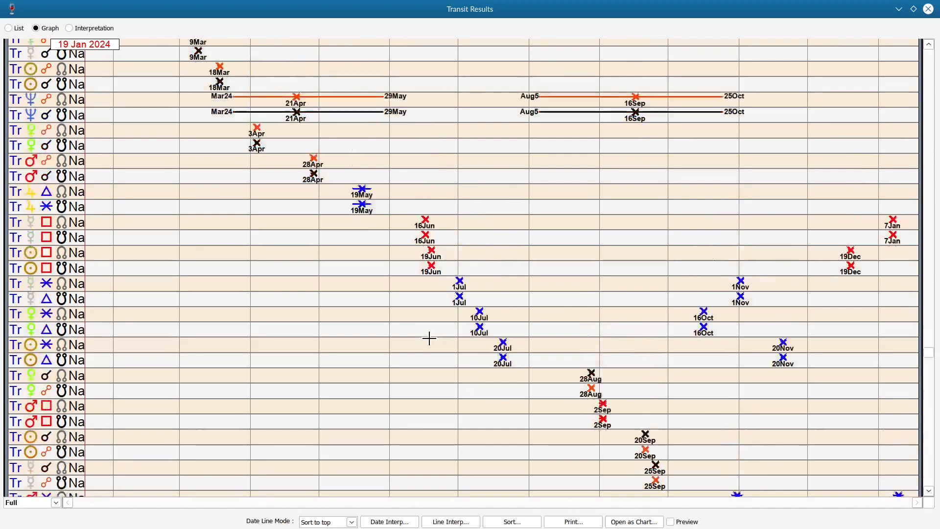
pyautogui.scroll(2, 429, 339)
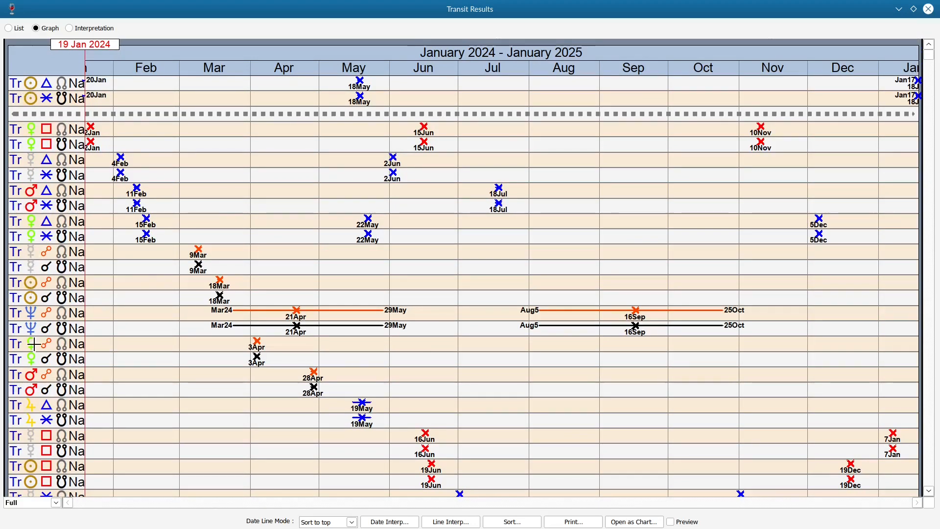
pyautogui.scroll(-3, 35, 344)
pyautogui.scroll(-1, 34, 344)
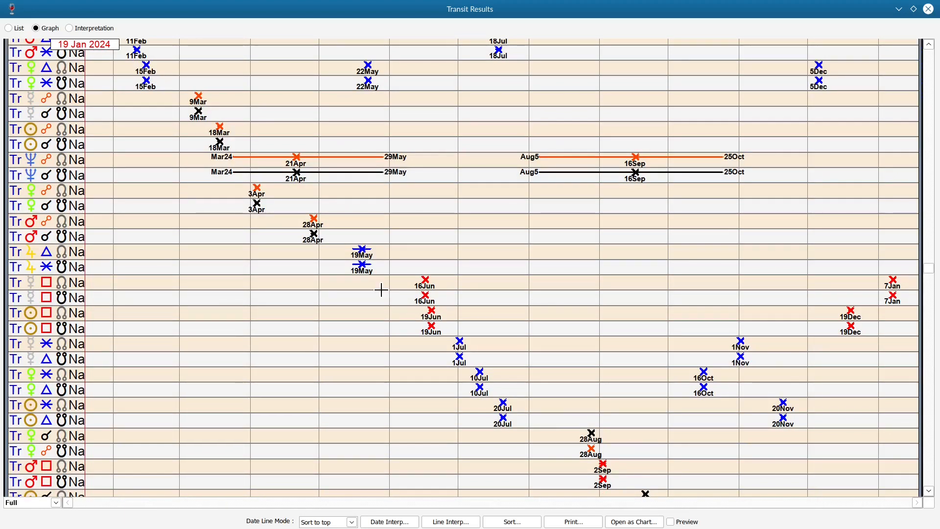
# Step: Circle the Mars hits on 28 Apr and the Jupiter hits on 19 May, clear the markings and close the transit results
pyautogui.moveTo(363, 283)
pyautogui.mouseDown()
pyautogui.moveTo(347, 282)
pyautogui.moveTo(373, 288)
pyautogui.mouseUp()
pyautogui.moveTo(313, 234)
pyautogui.mouseDown()
pyautogui.moveTo(321, 208)
pyautogui.moveTo(298, 252)
pyautogui.mouseUp()
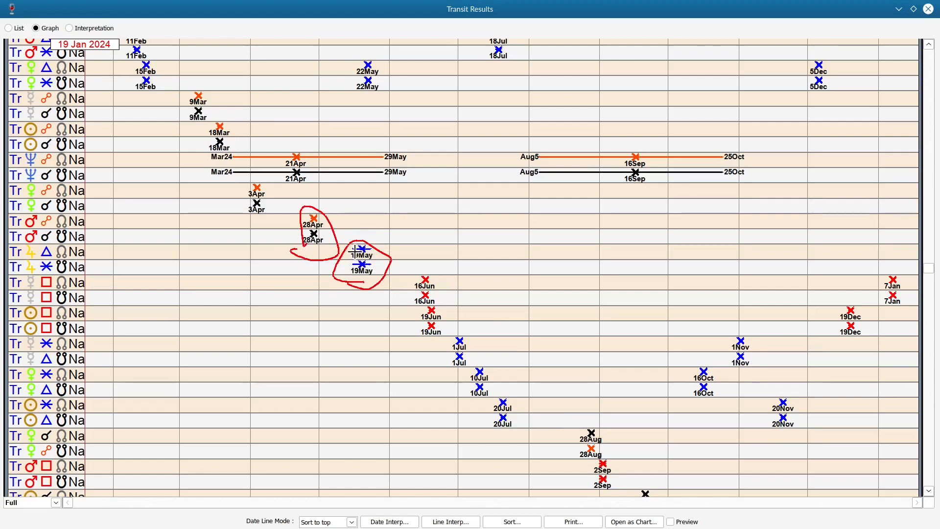
pyautogui.press('shift+super+F12')
pyautogui.press('shift+super+F12')
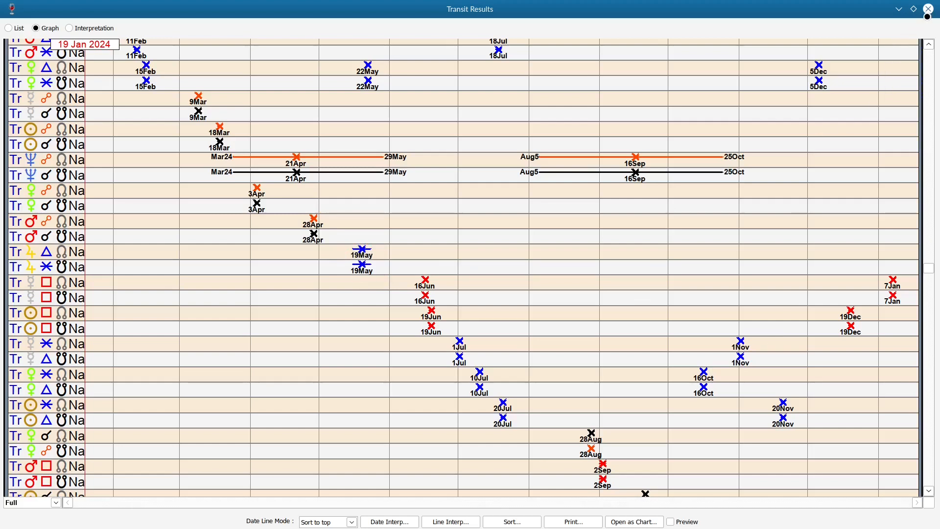
pyautogui.click(913, 9)
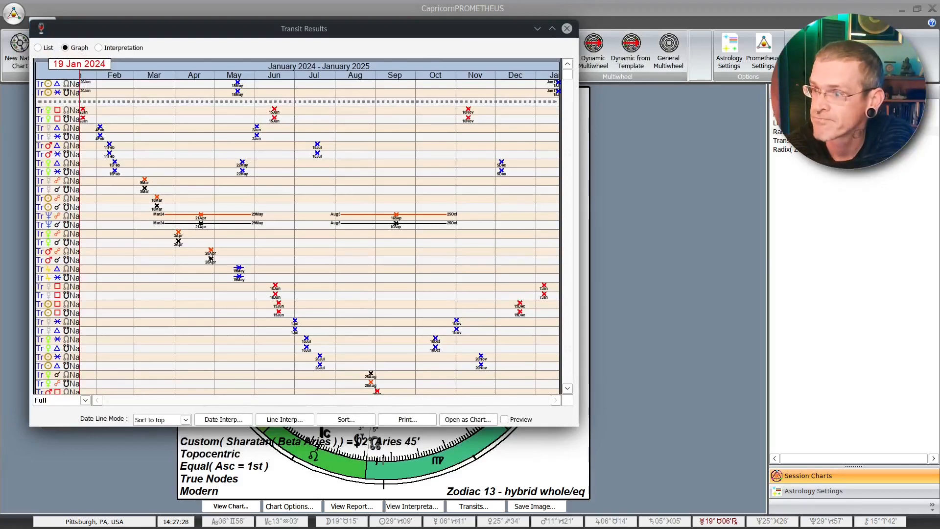
pyautogui.click(568, 28)
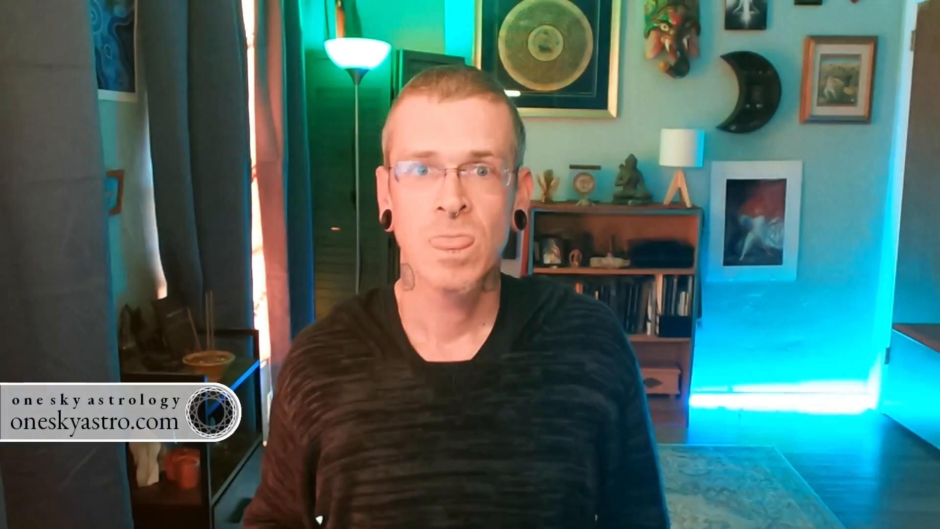